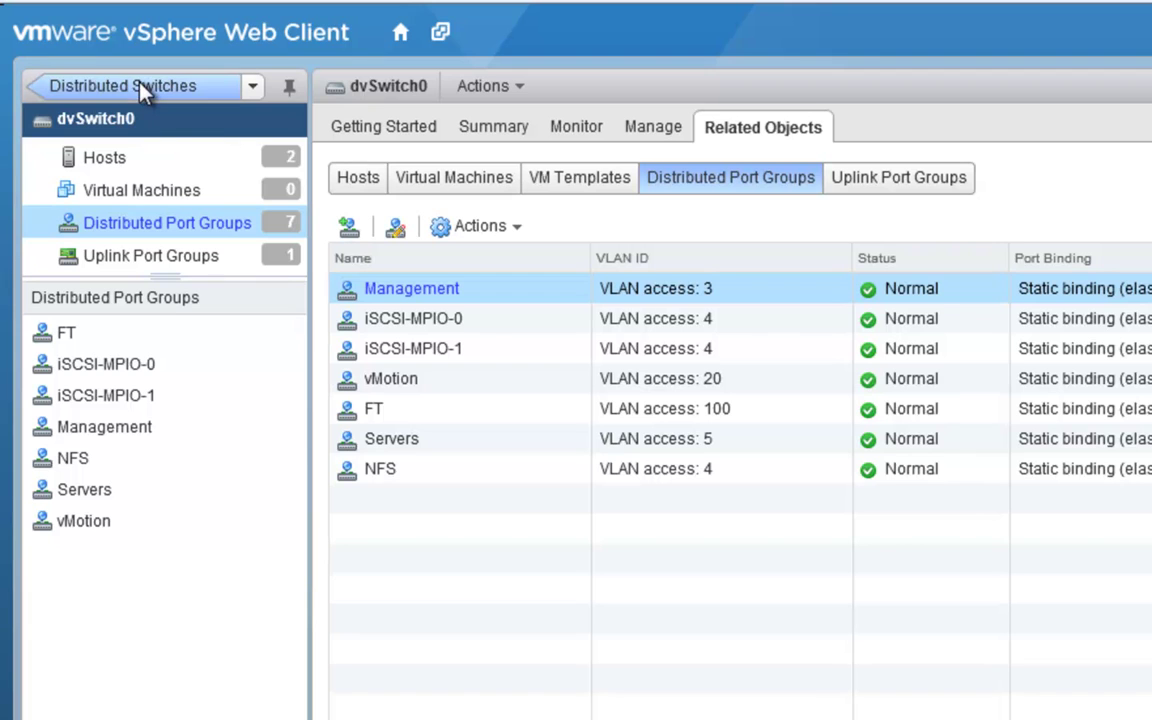
Step: From the vCenter inventory's cluster list, start a new cluster and name it 51
click(141, 88)
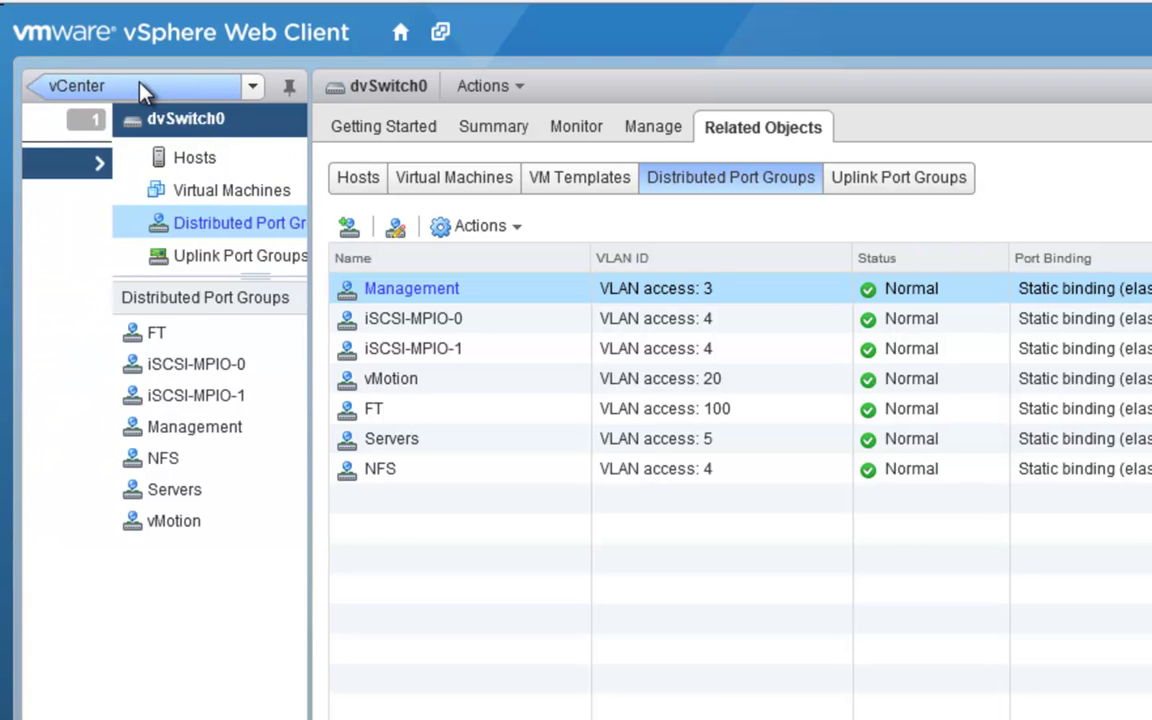
click(141, 89)
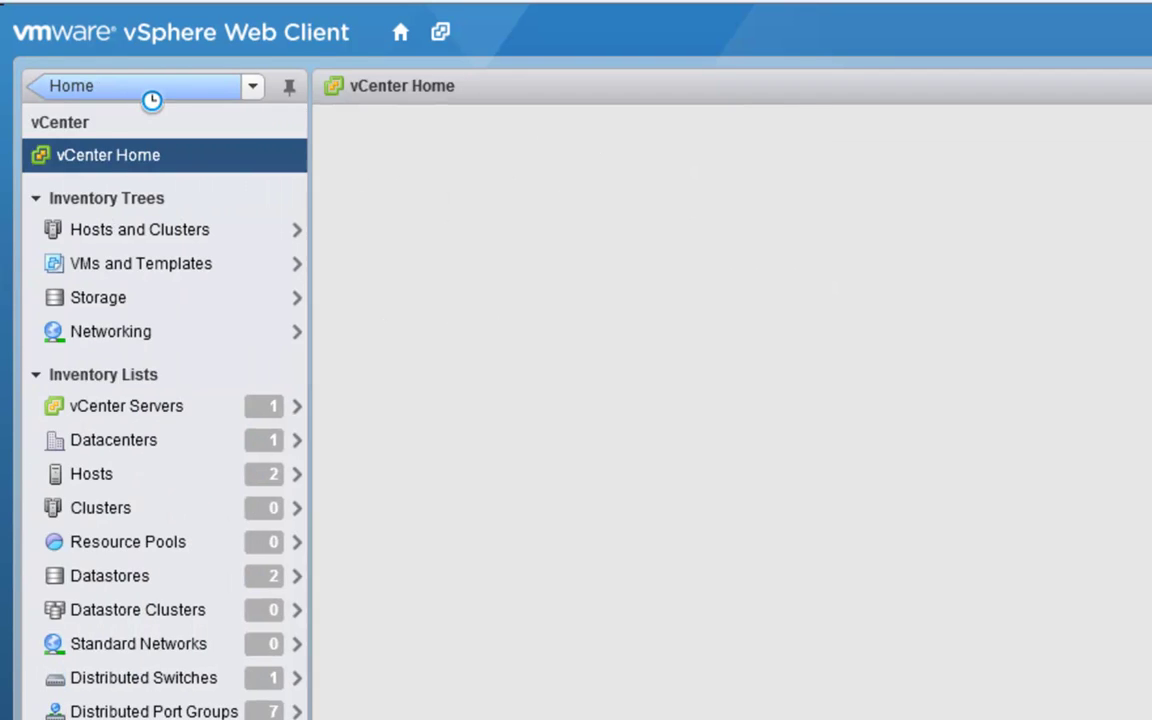
click(193, 518)
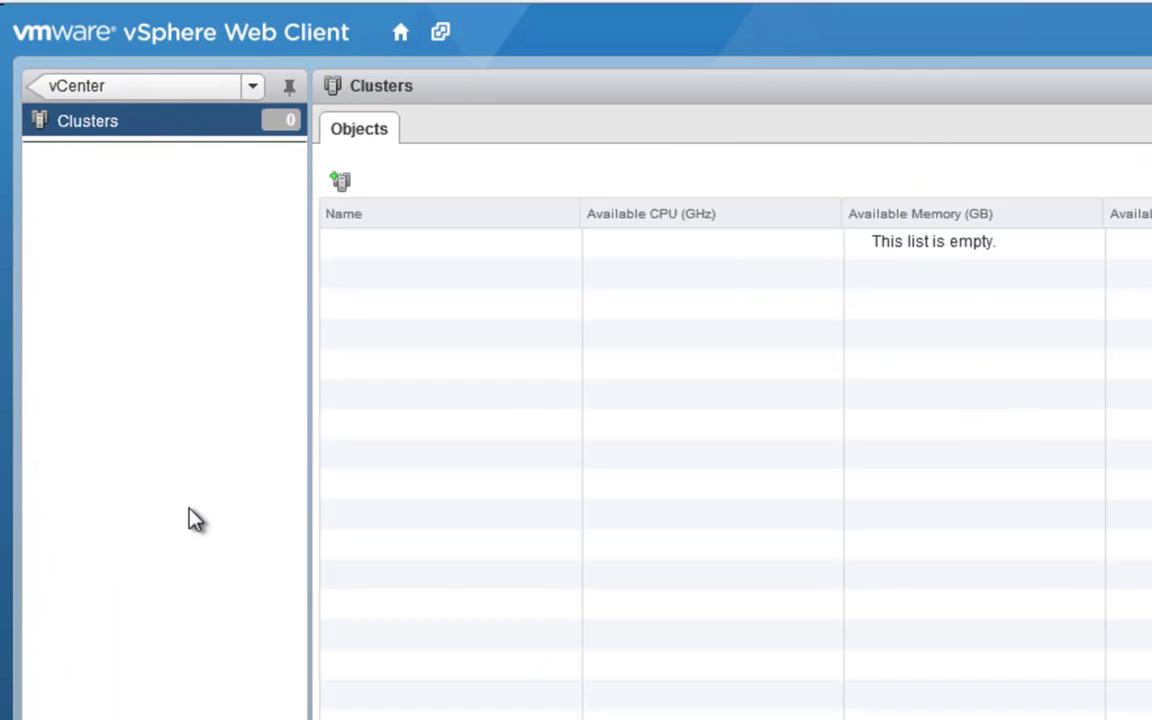
click(341, 182)
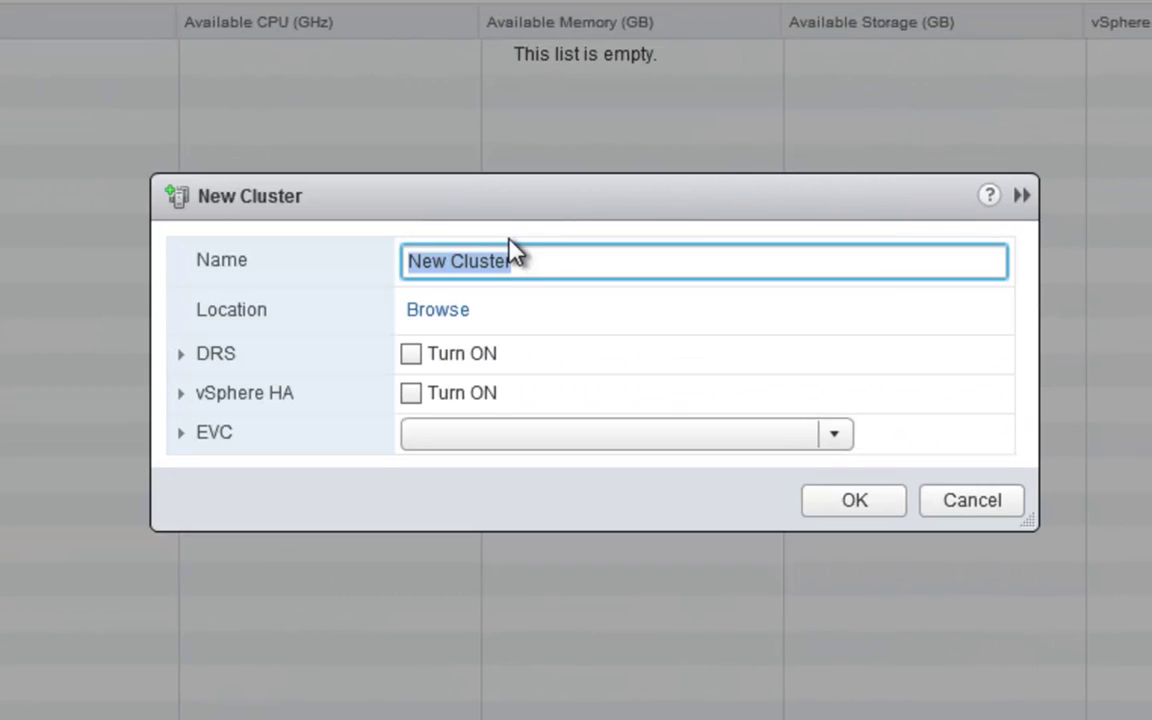
text(51)
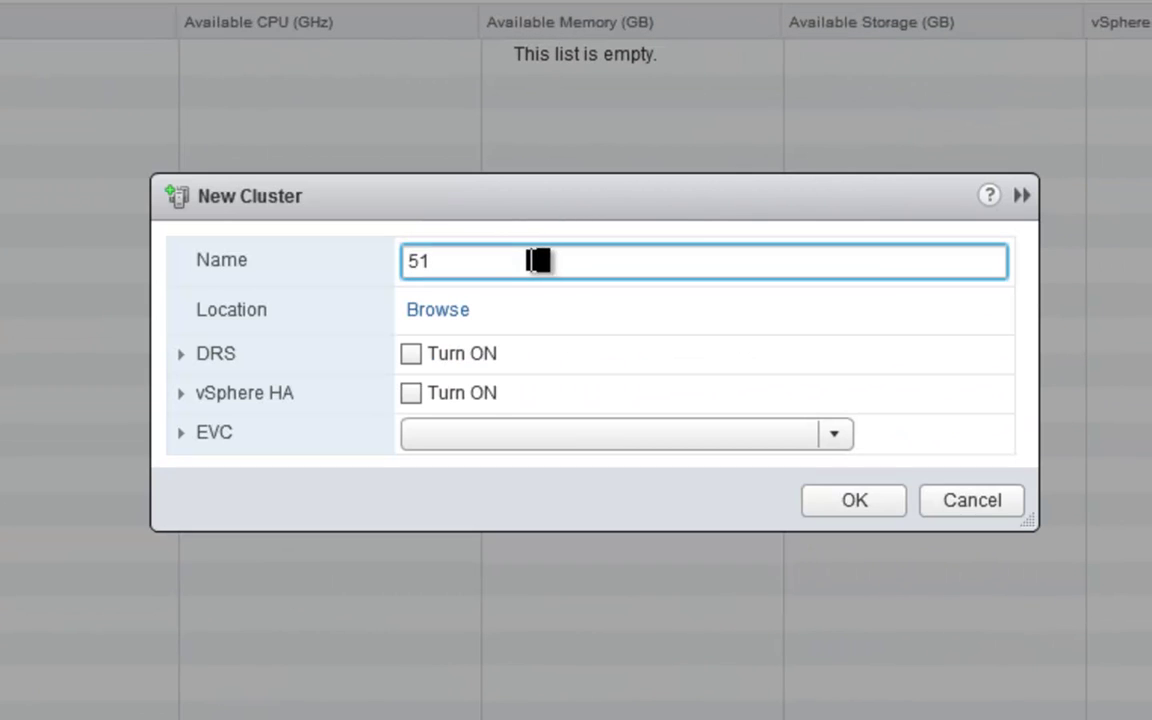
Step: Set the new cluster's location to the Louisville datacenter under vcenter5195 and create the cluster
click(431, 321)
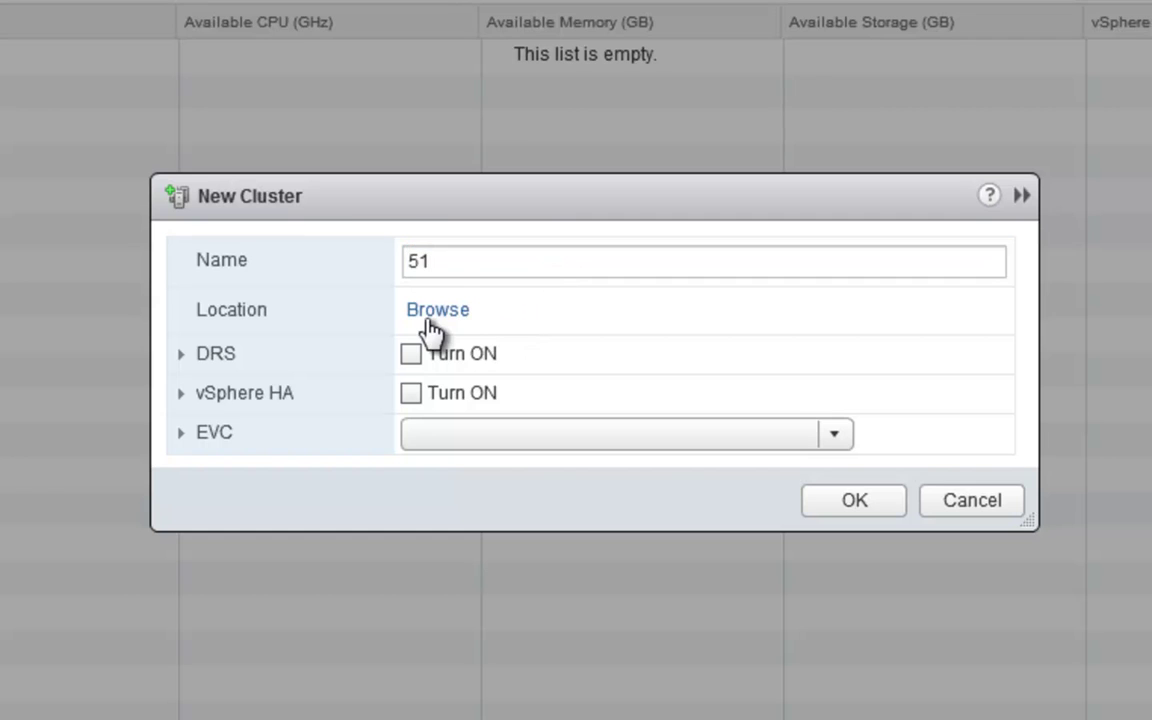
click(199, 160)
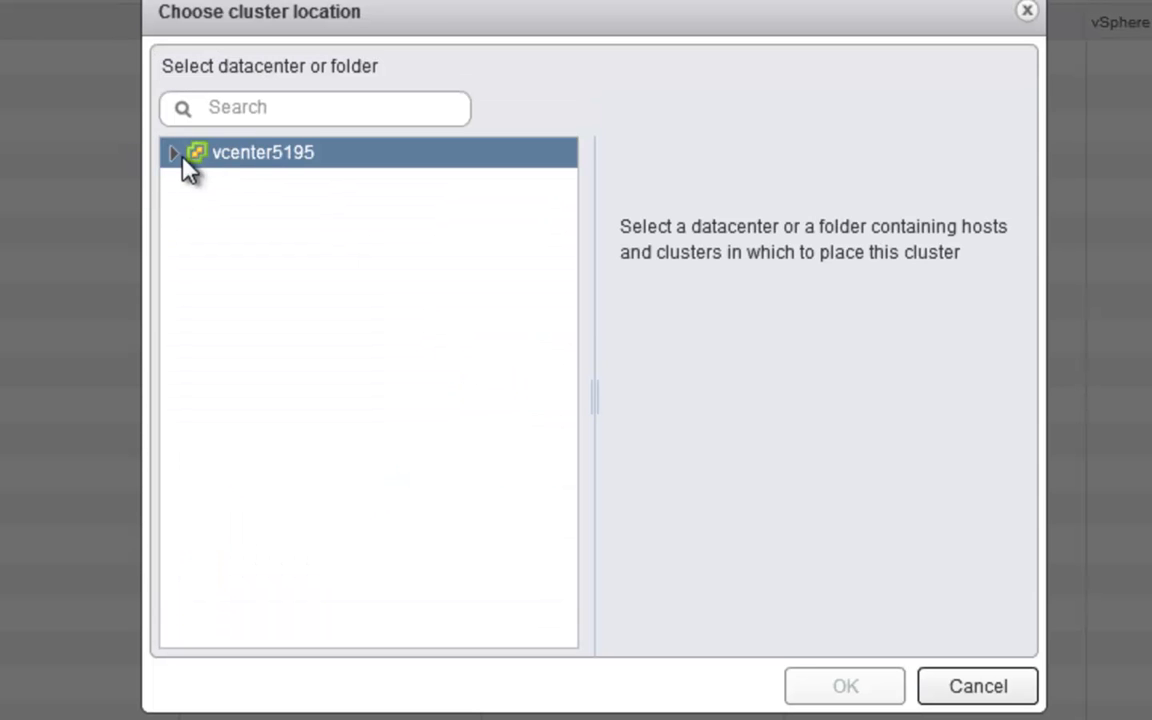
click(172, 155)
click(228, 183)
click(201, 188)
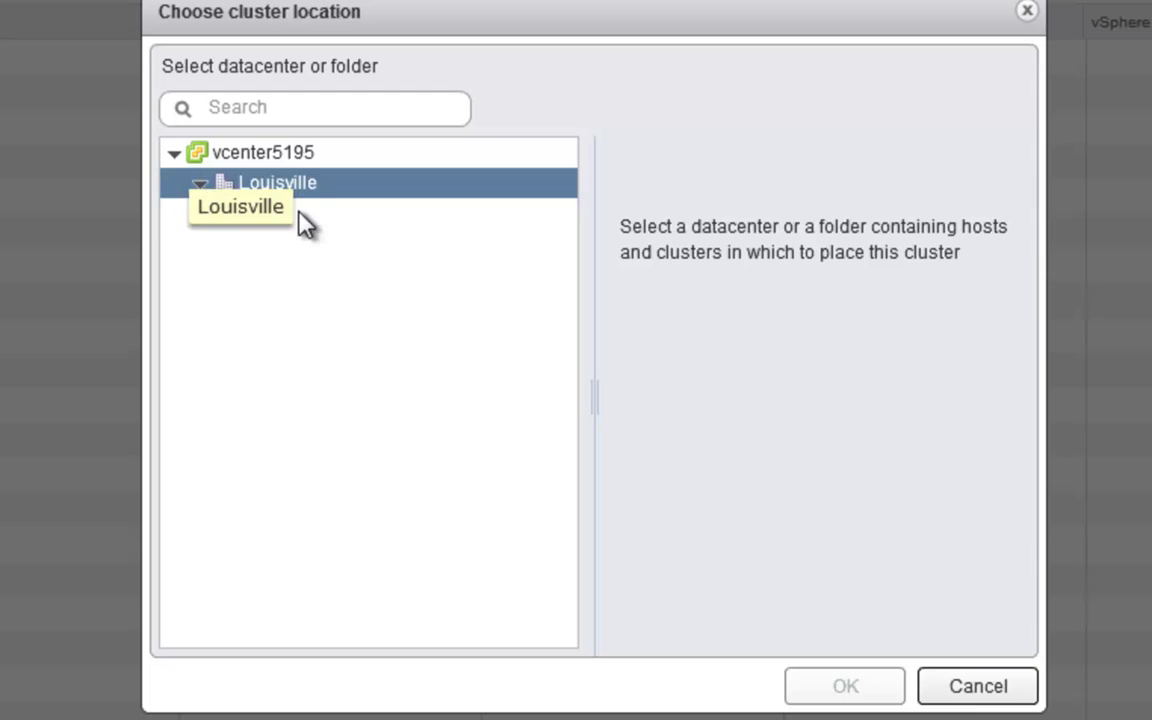
click(842, 688)
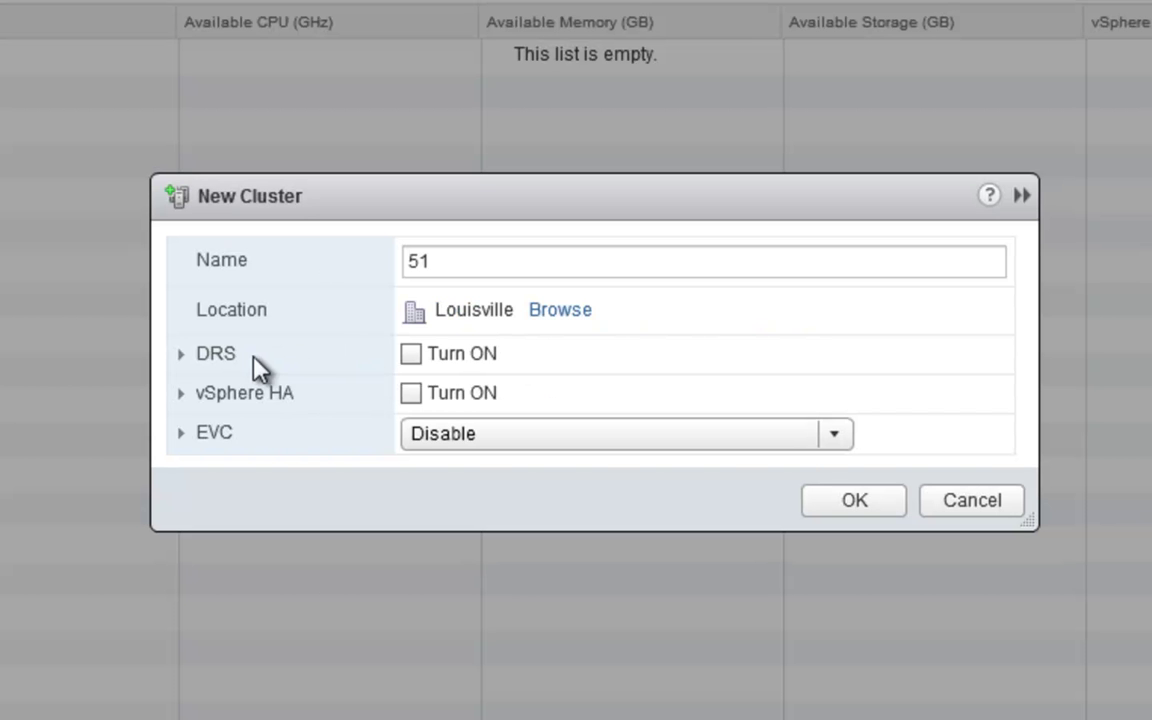
click(862, 502)
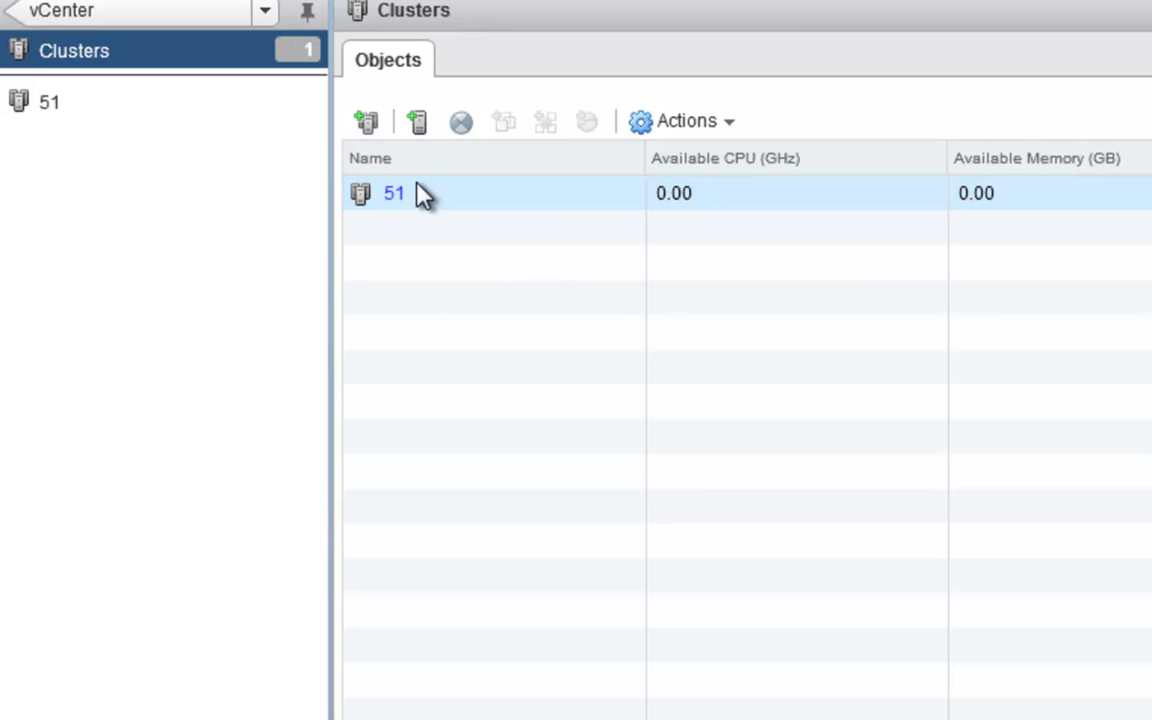
click(417, 122)
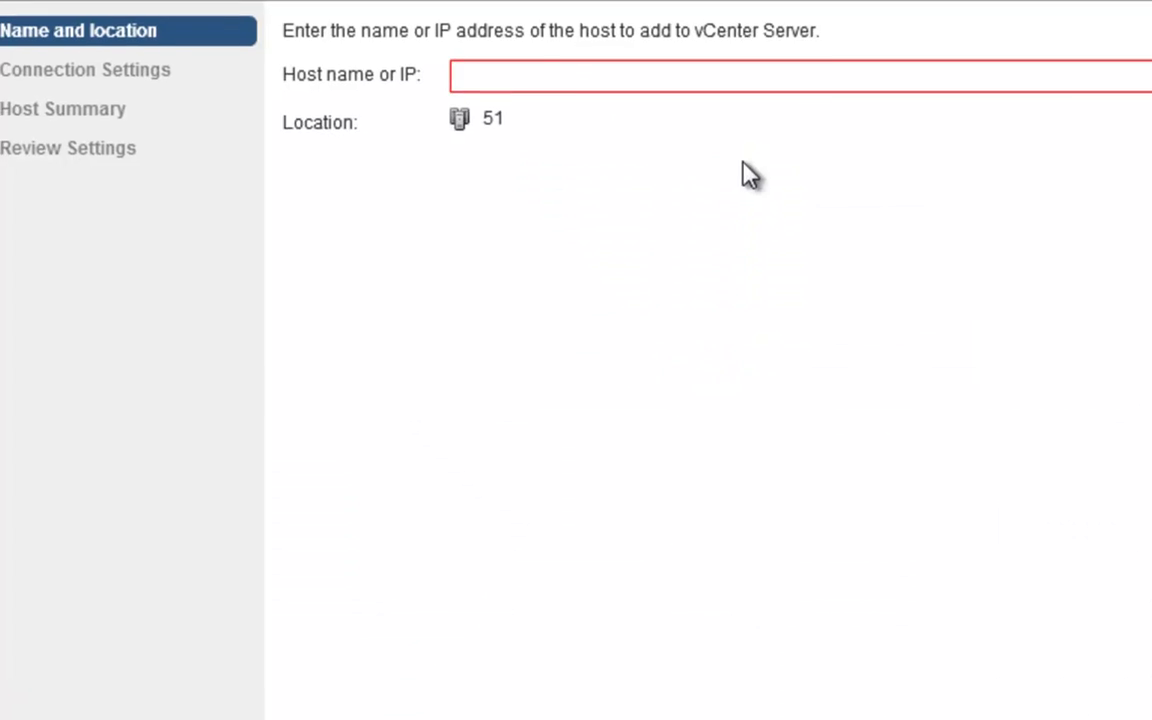
click(485, 75)
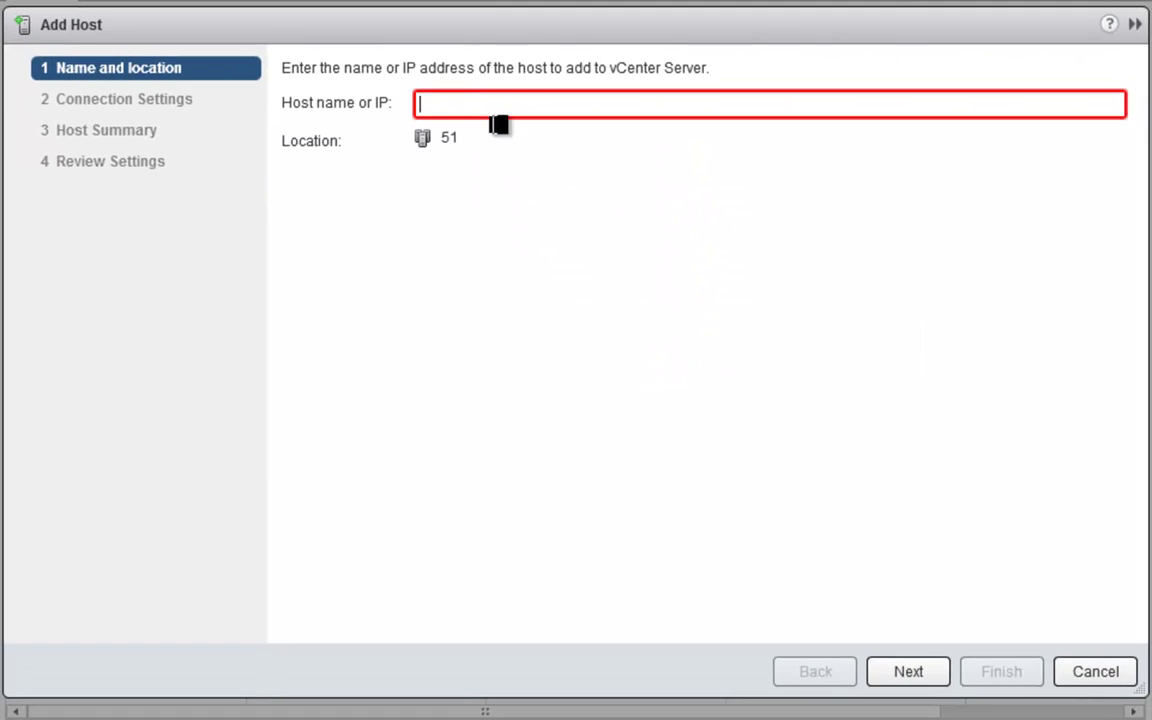
click(1070, 669)
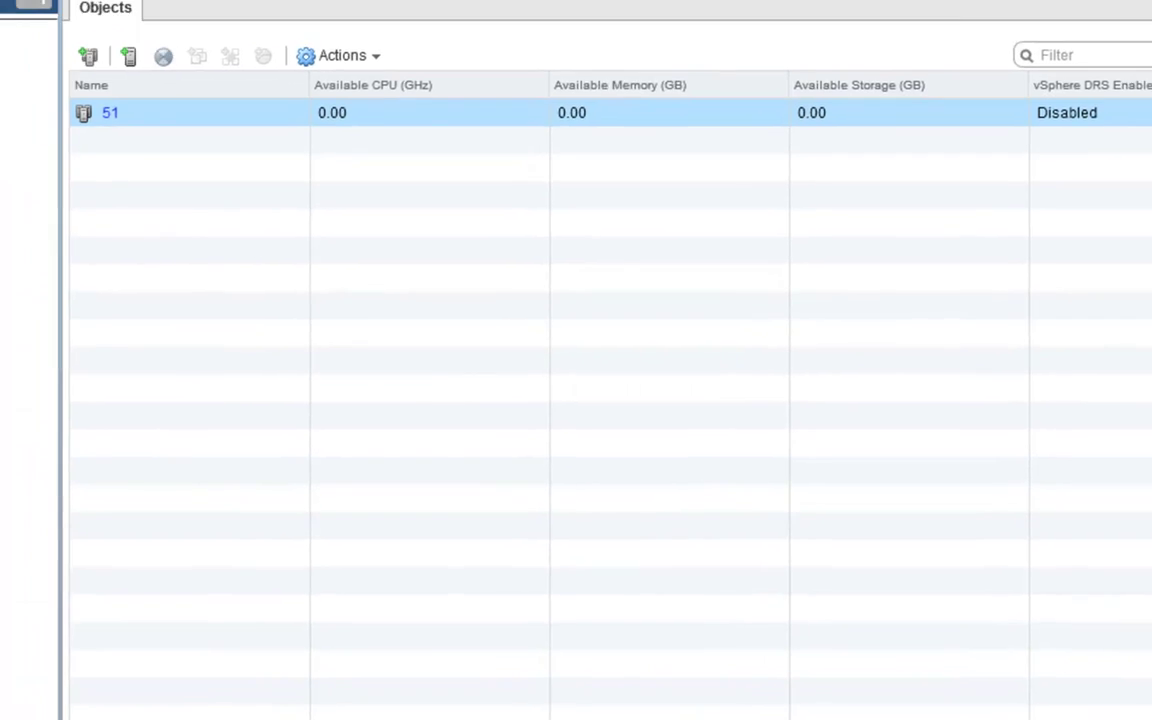
Step: Go back to the vCenter inventory and open its list of hosts
click(57, 41)
click(163, 436)
click(75, 393)
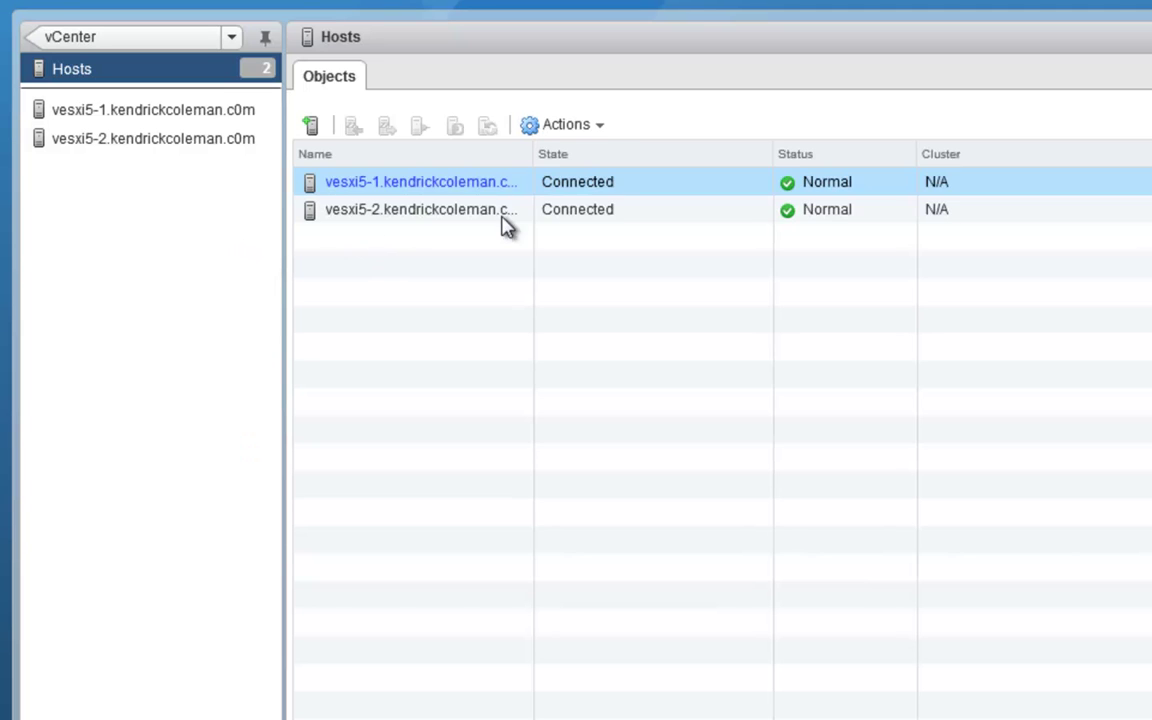
Step: Move both ESXi hosts together into cluster 51 in the Louisville datacenter
shift+click(612, 212)
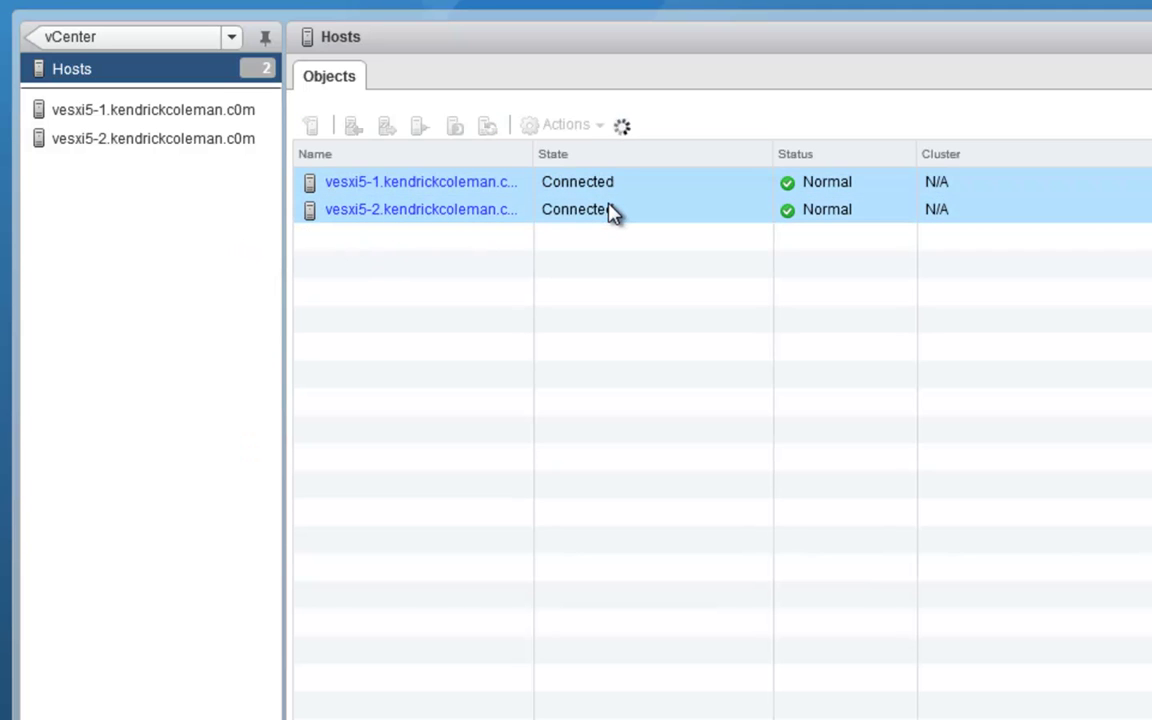
right_click(610, 212)
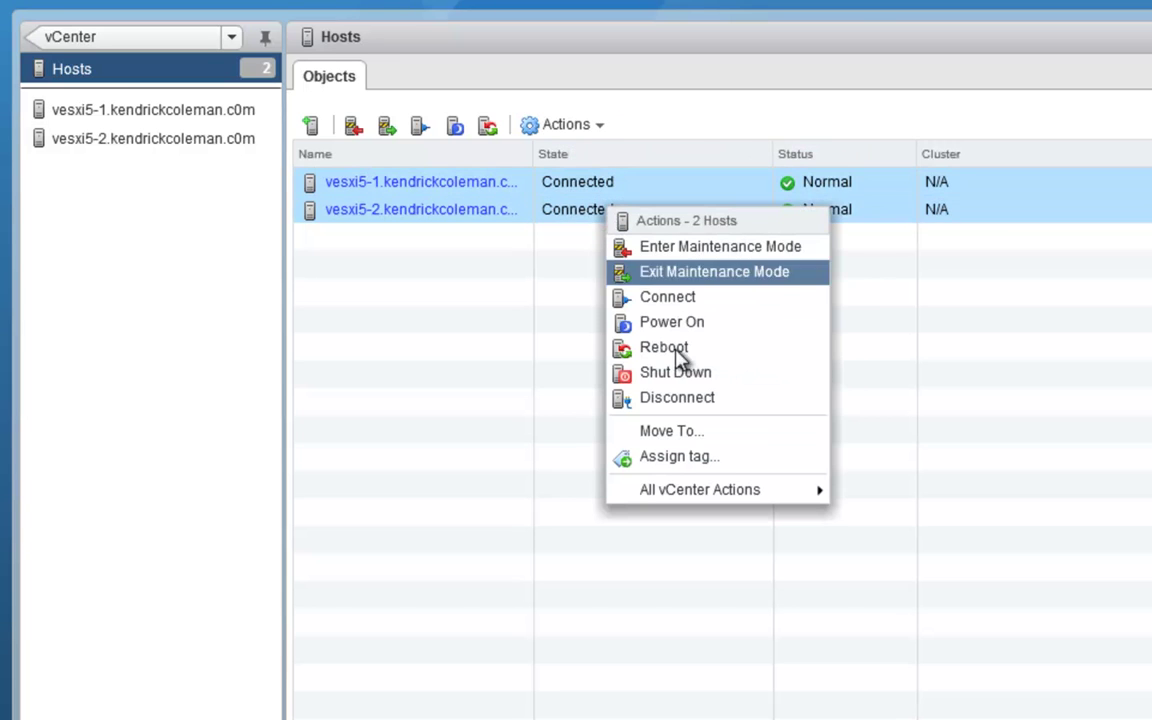
click(703, 433)
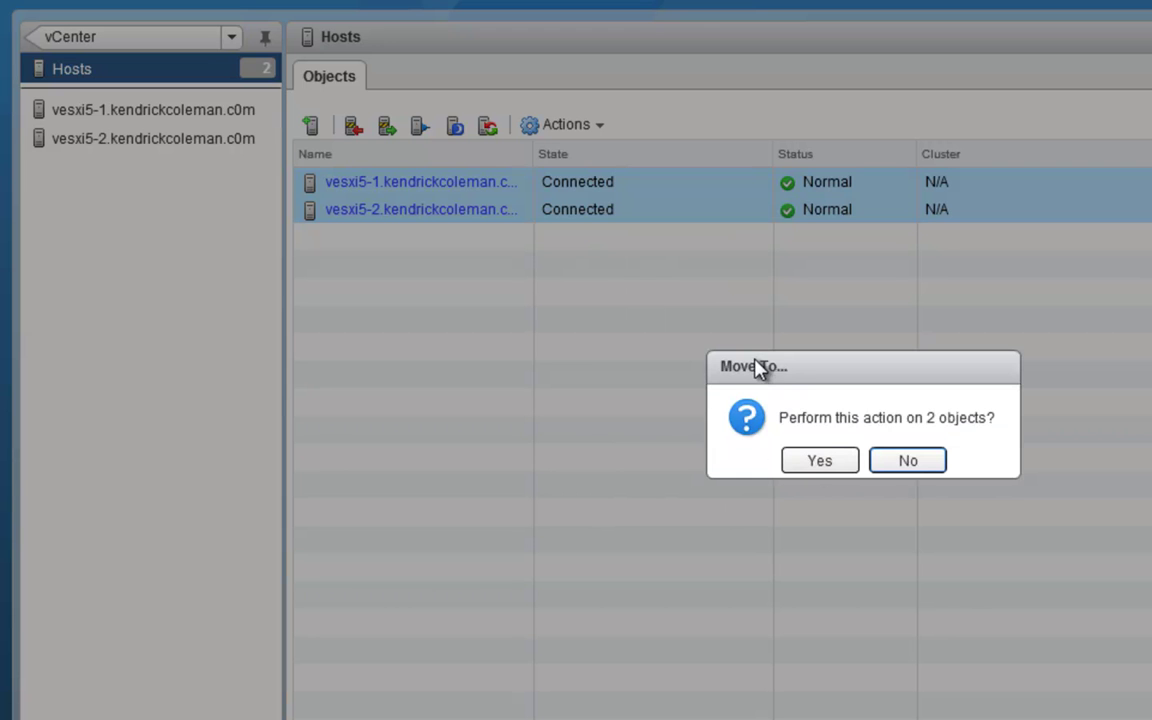
click(654, 439)
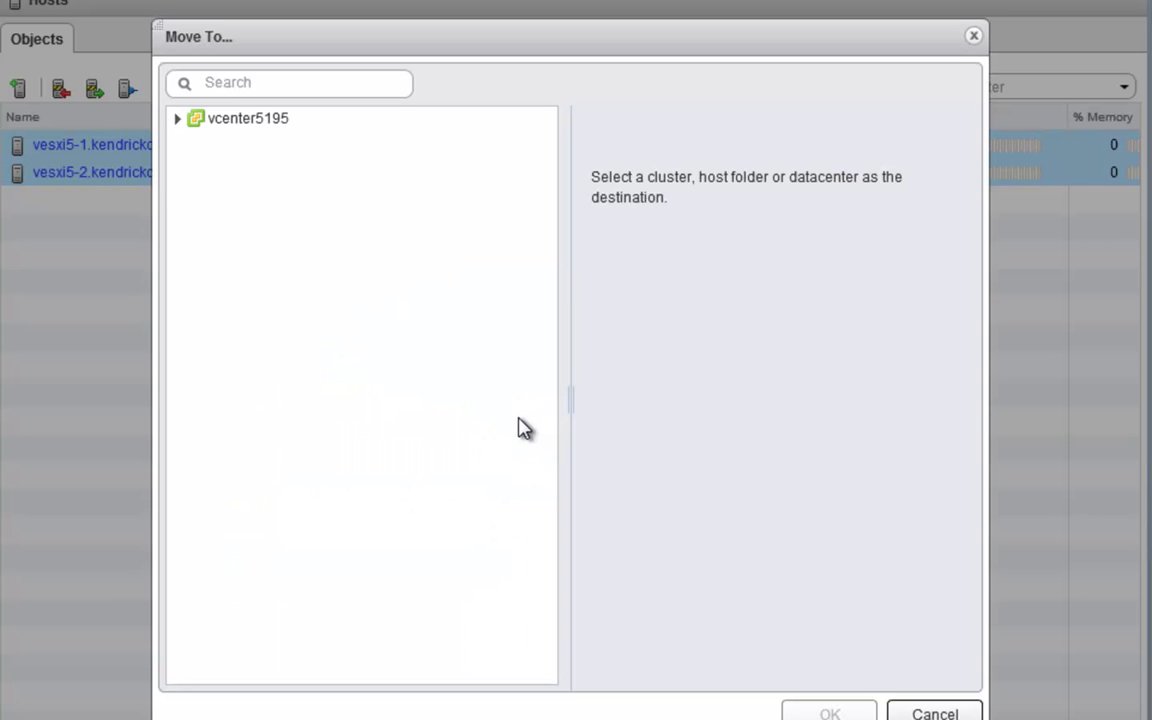
click(177, 118)
click(177, 118)
click(200, 142)
click(198, 142)
click(290, 170)
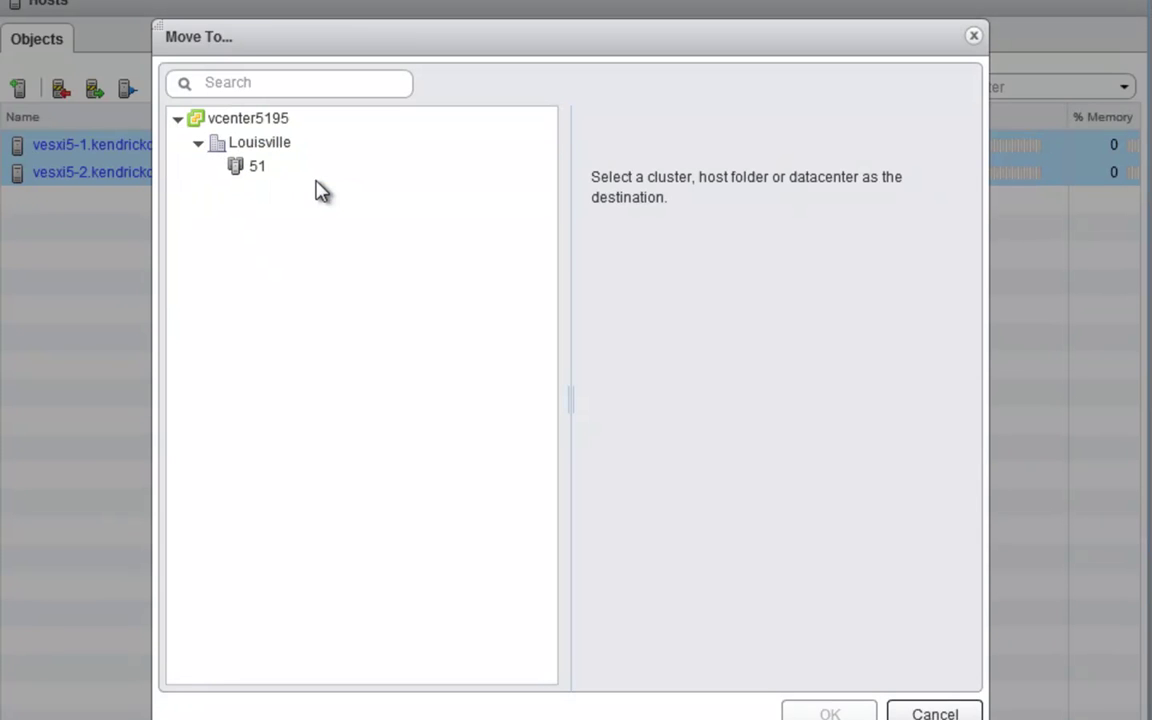
click(243, 176)
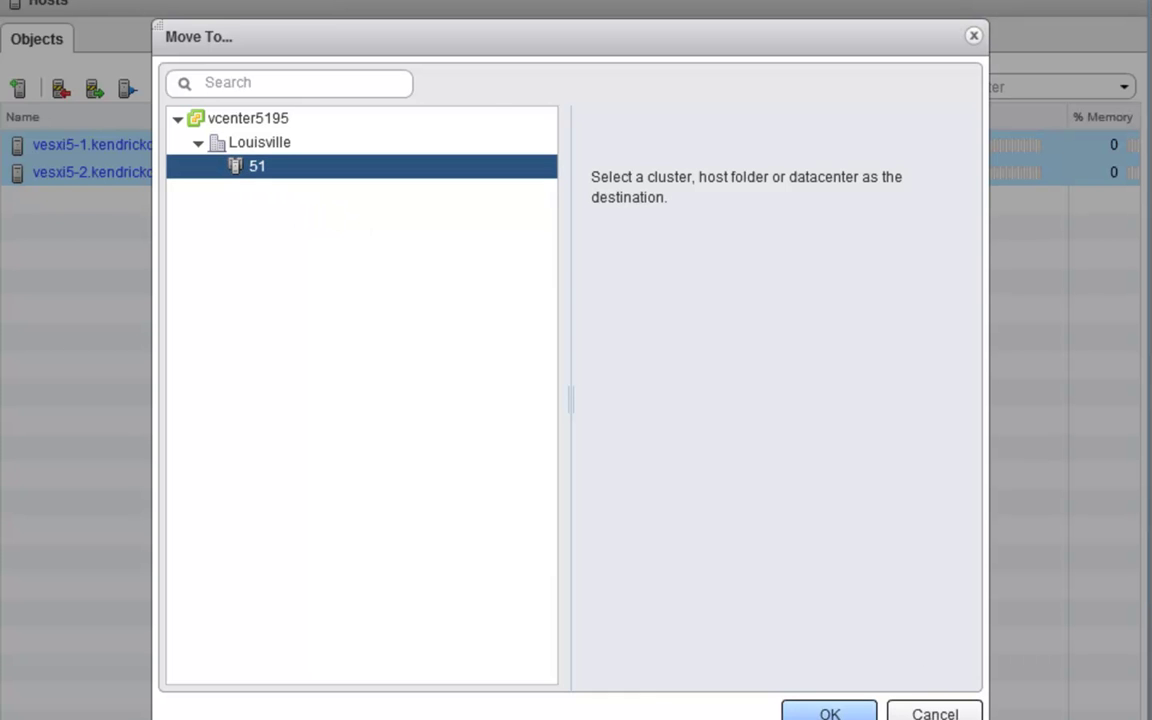
click(828, 711)
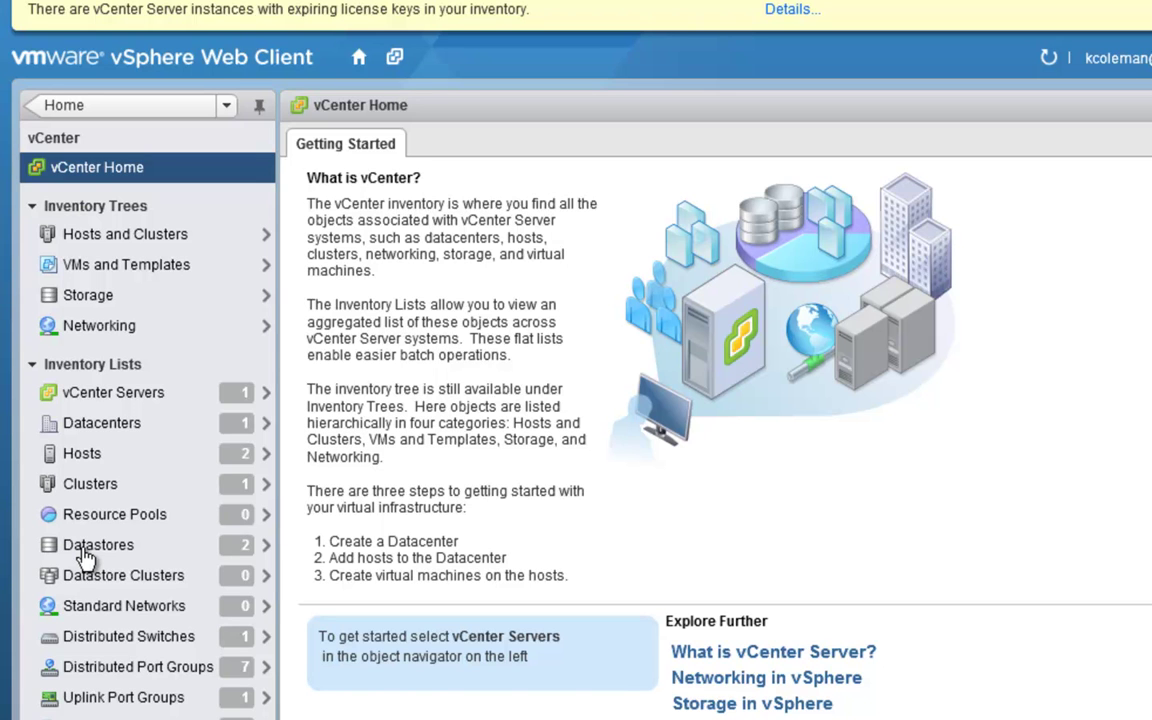
Step: Open the vCenter datastores list, and in Synology DiskStation examine the NFS privileges and mount path of the NFS-51 shared folder
click(86, 552)
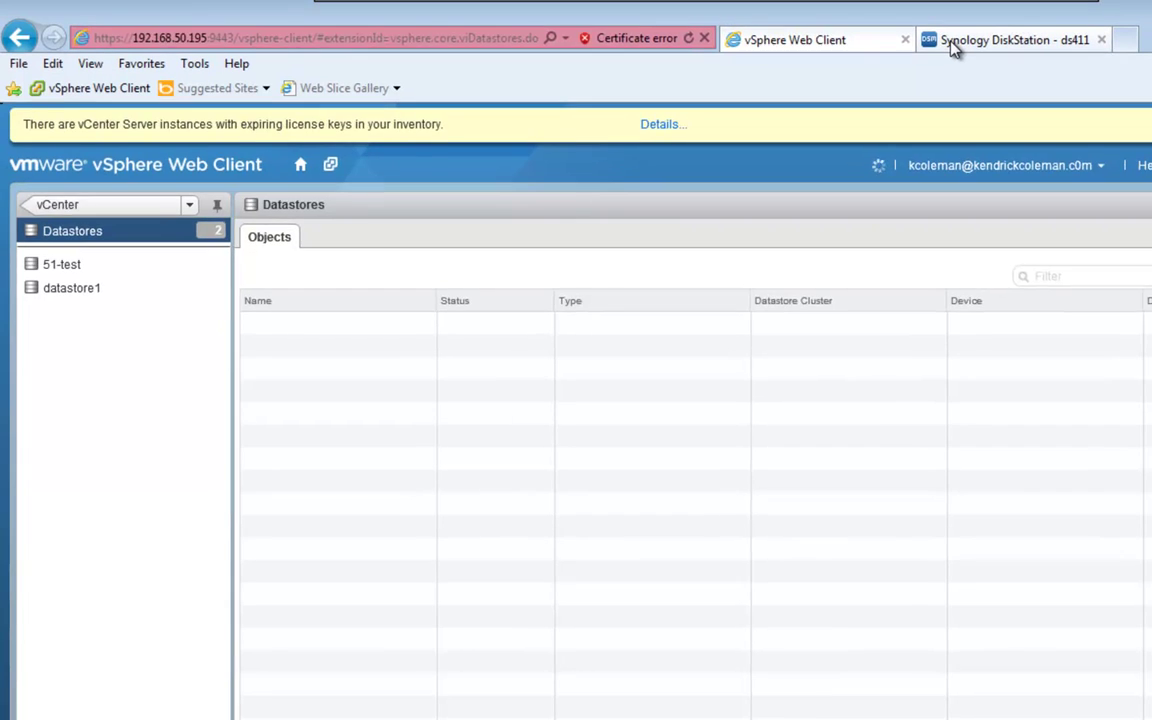
click(966, 33)
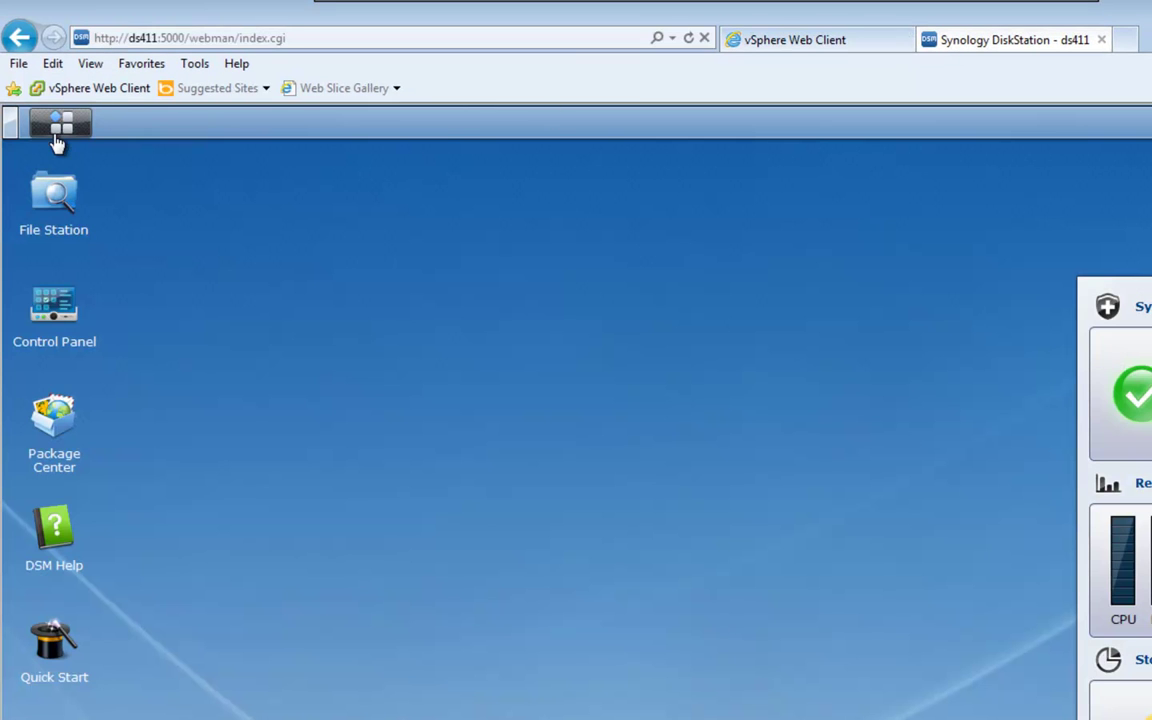
click(57, 138)
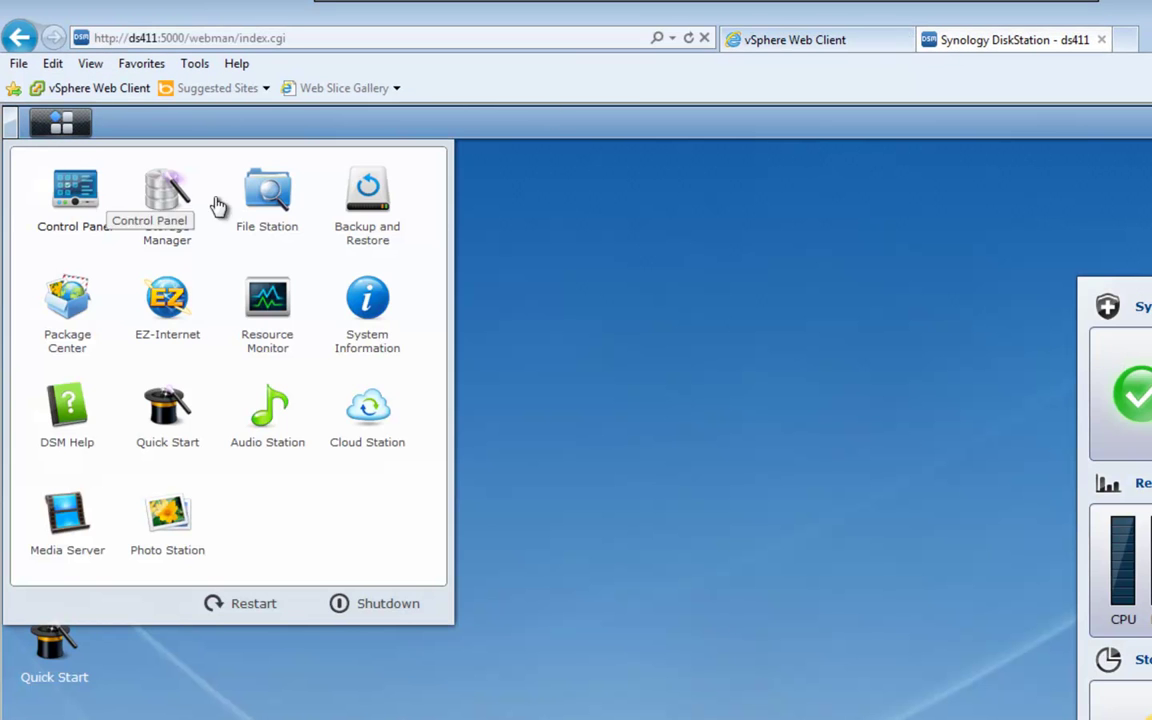
click(78, 190)
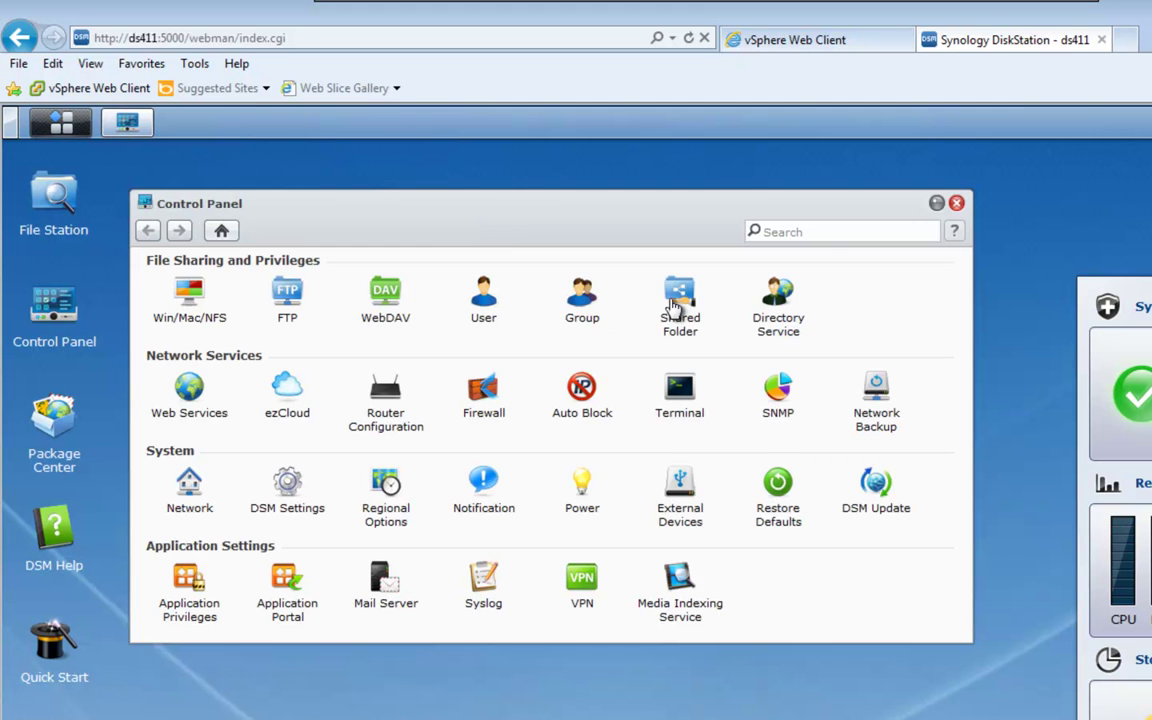
click(676, 302)
click(501, 310)
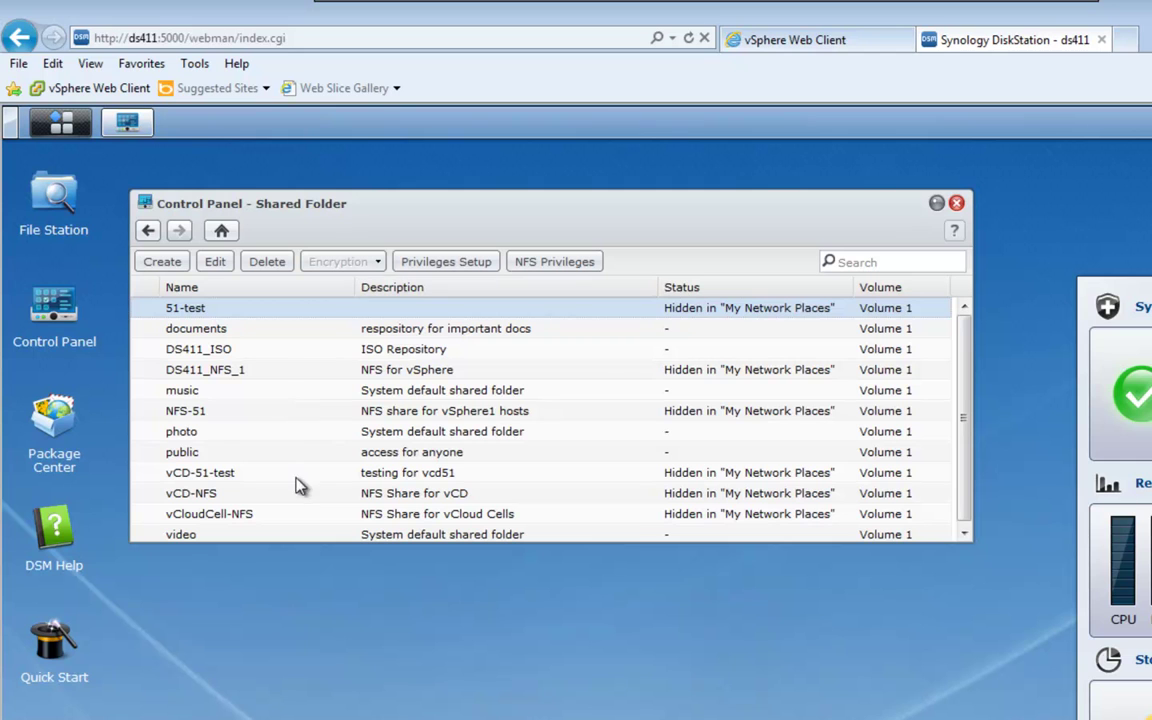
click(200, 411)
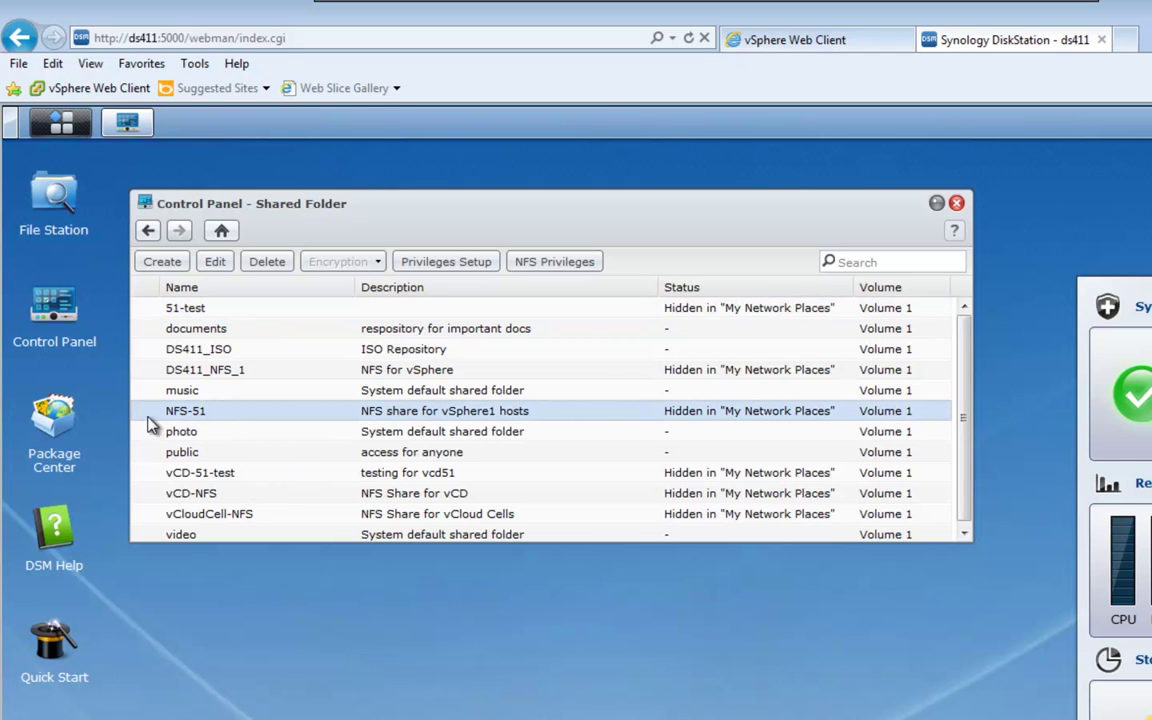
click(580, 262)
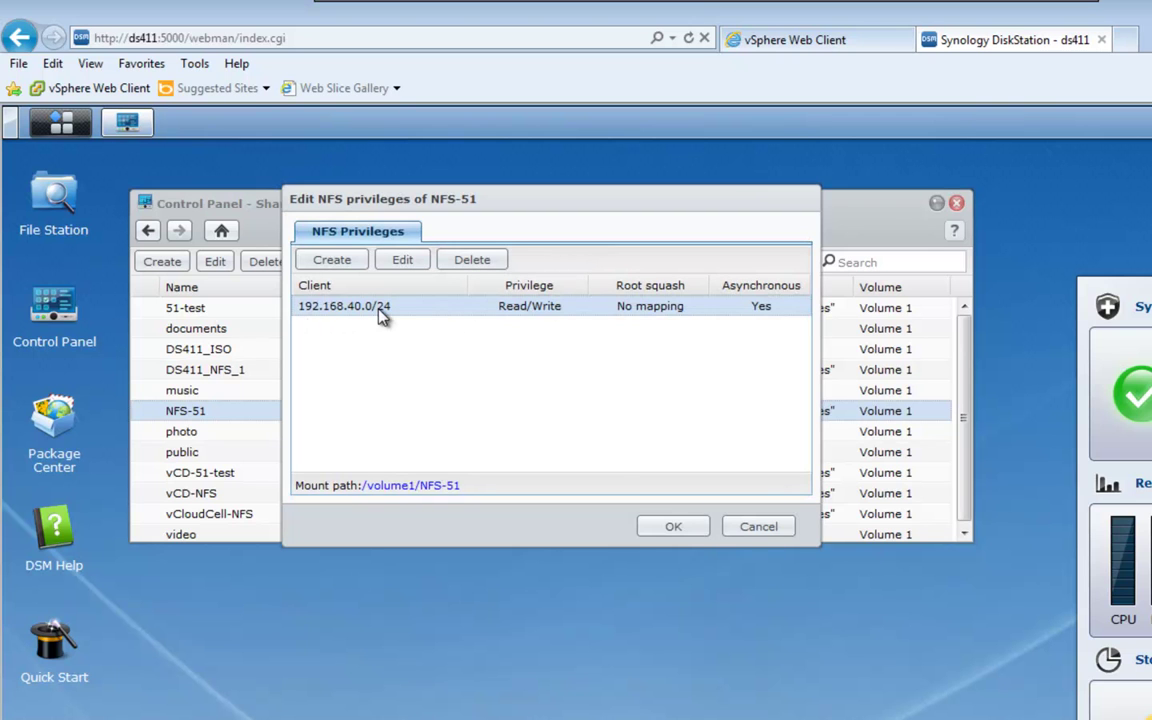
click(684, 530)
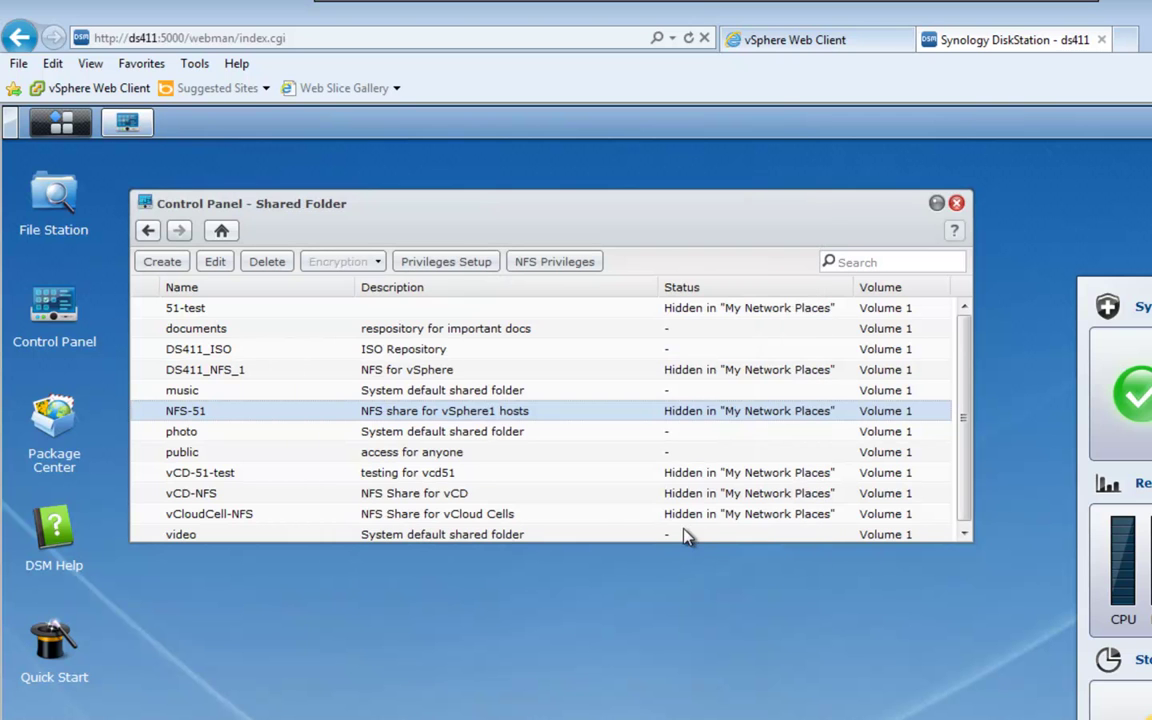
Step: Return to the vSphere Web Client and start a new datastore named NFS-51
click(779, 45)
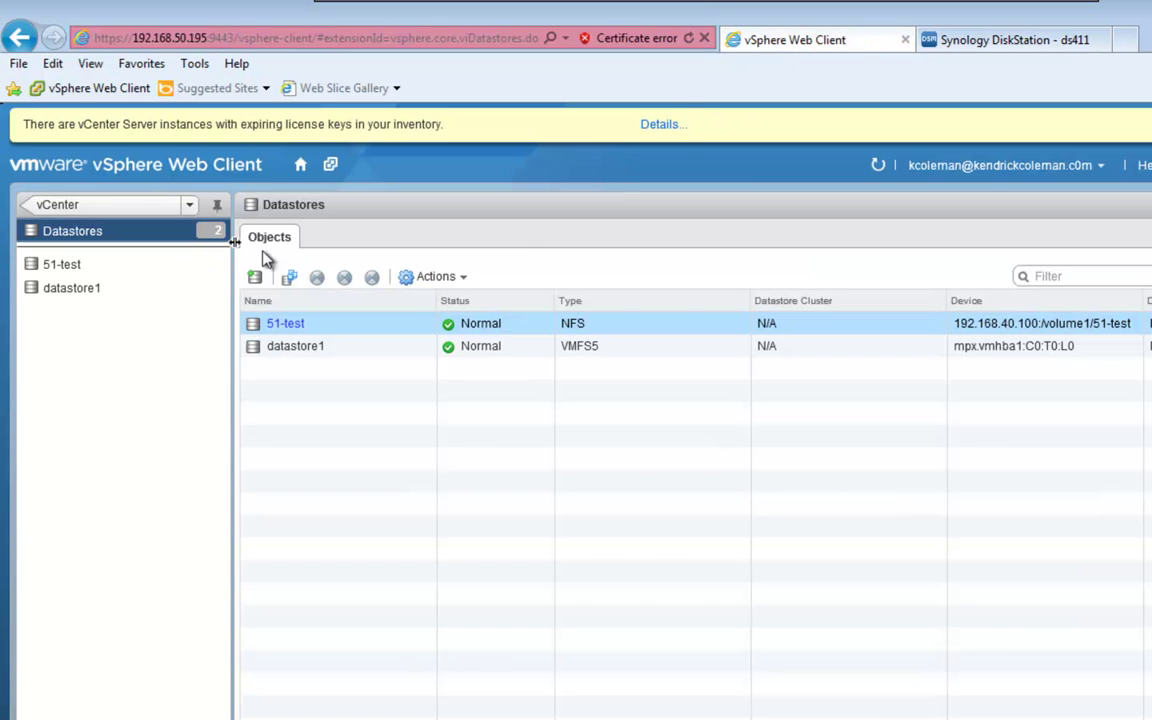
click(256, 279)
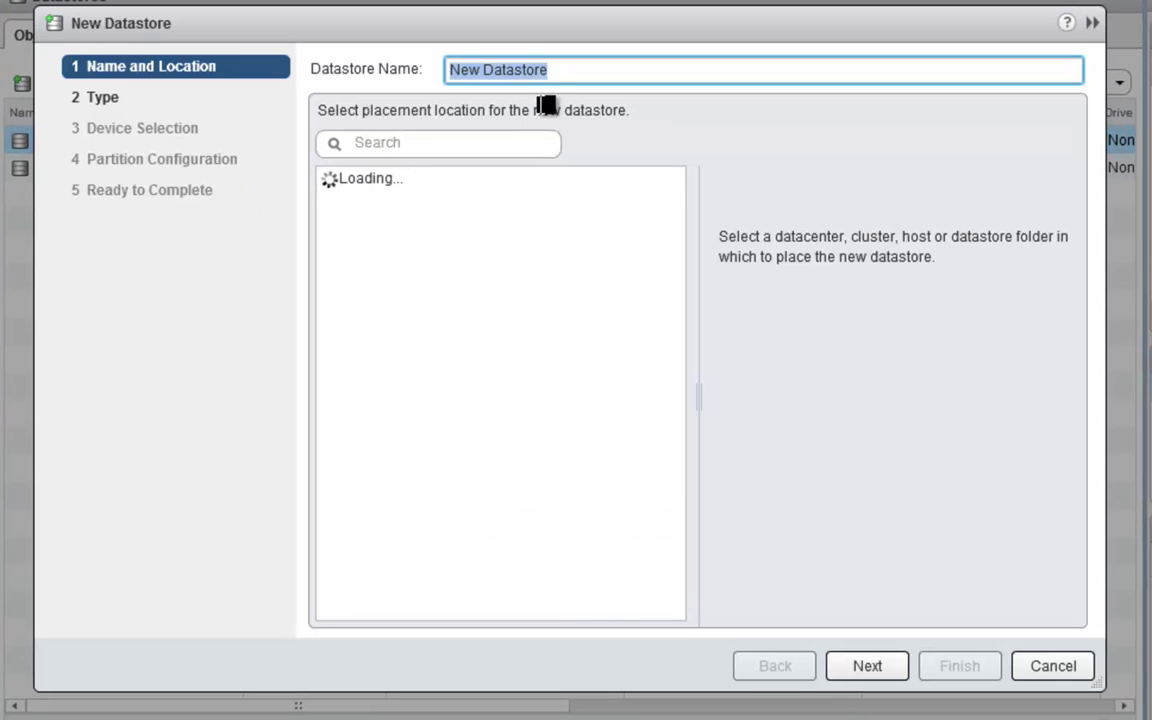
text(NFS-)
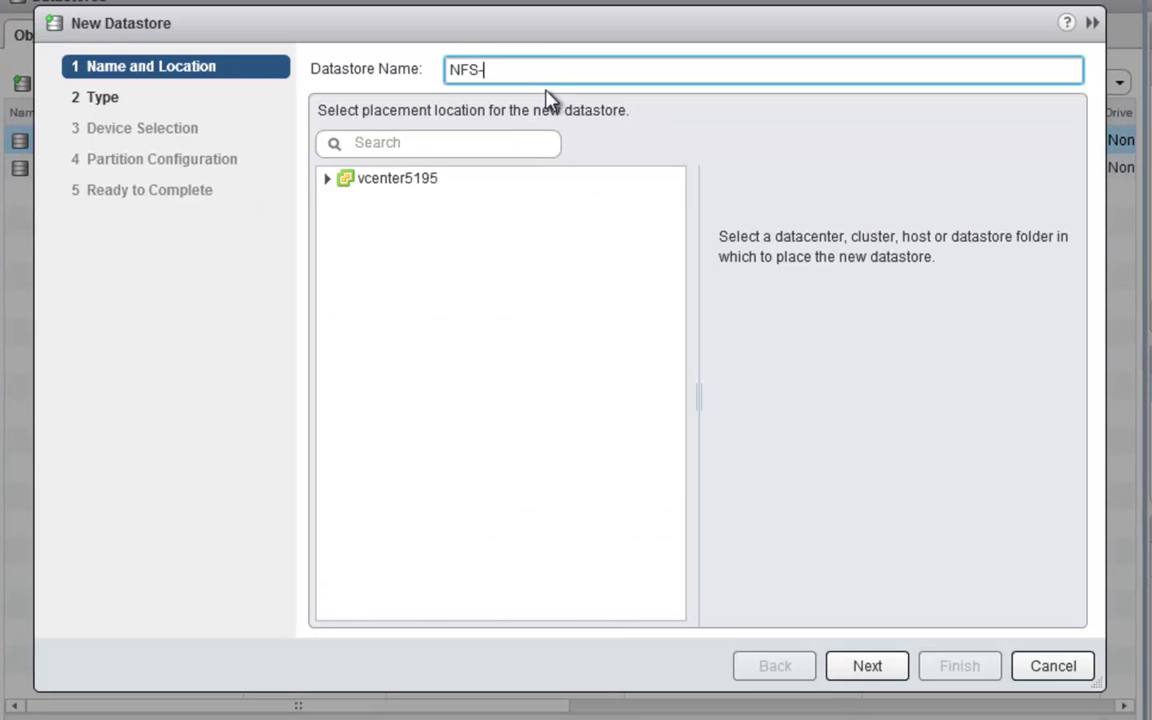
Step: Place the new datastore on cluster 51 in the Louisville datacenter under vcenter5195
click(333, 180)
click(327, 178)
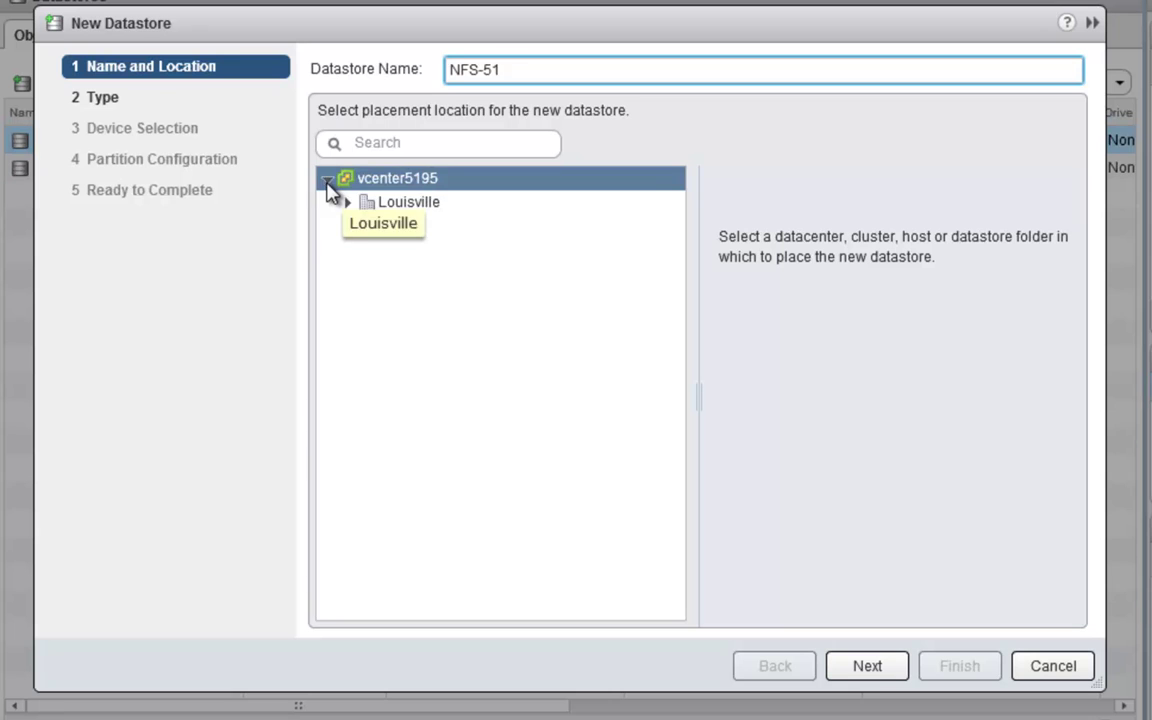
click(351, 205)
click(349, 204)
click(442, 228)
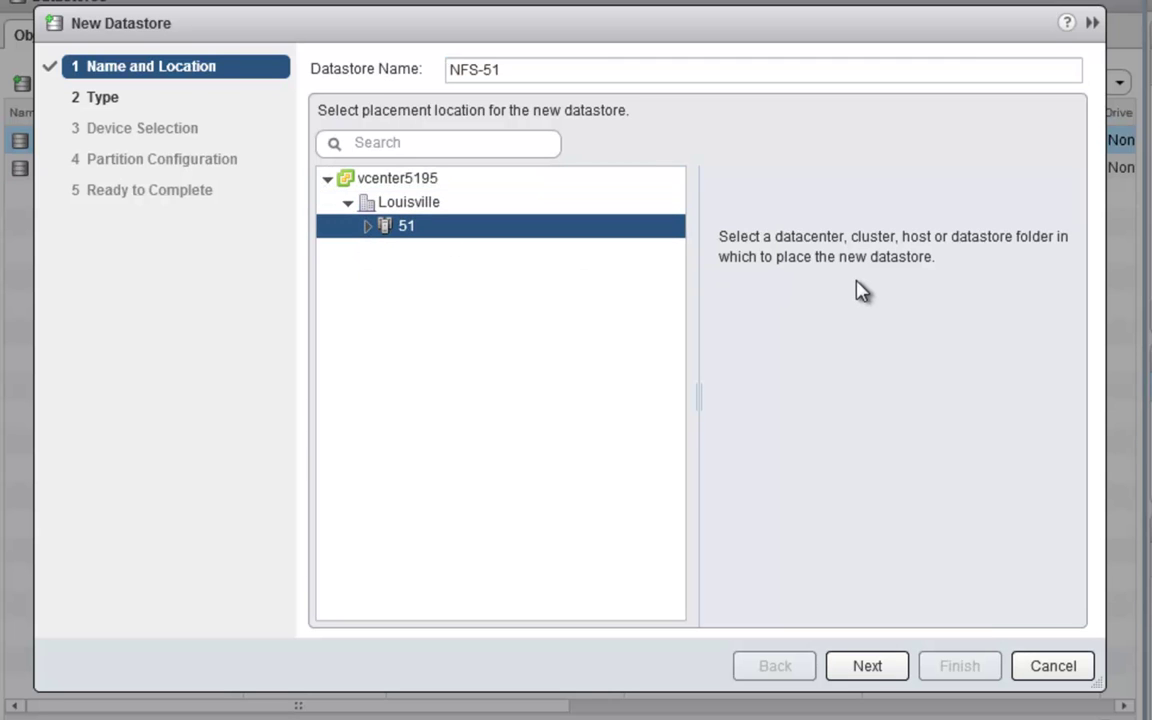
click(368, 226)
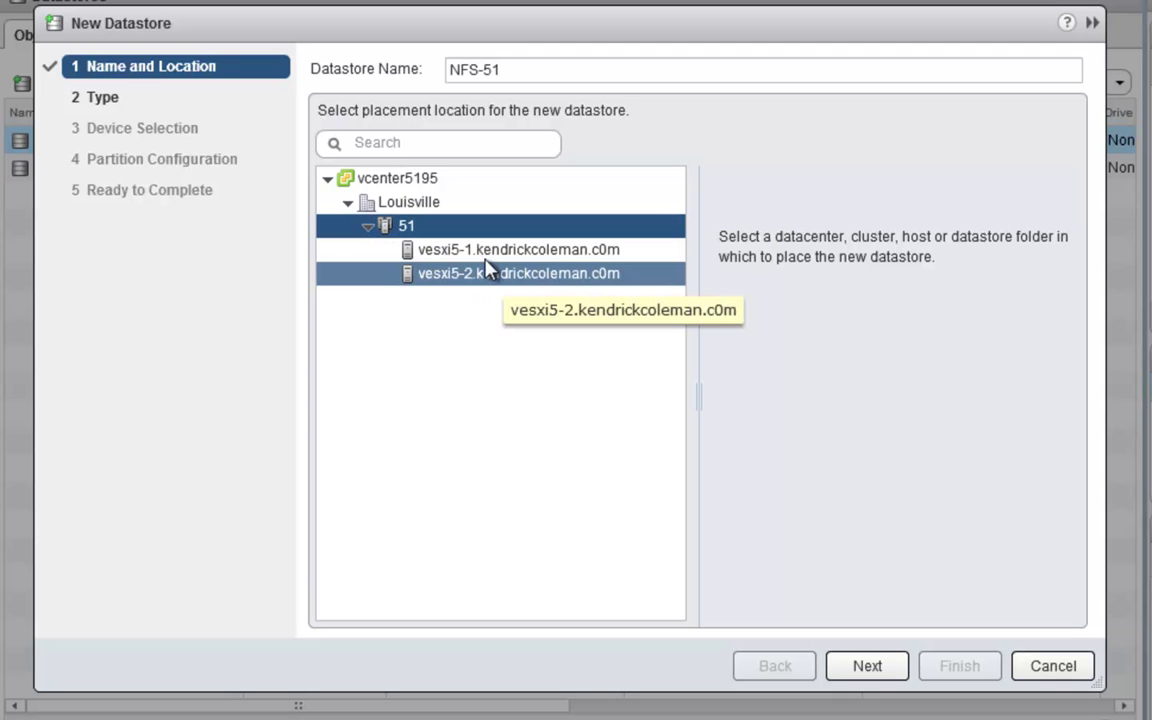
click(490, 254)
click(488, 275)
click(487, 256)
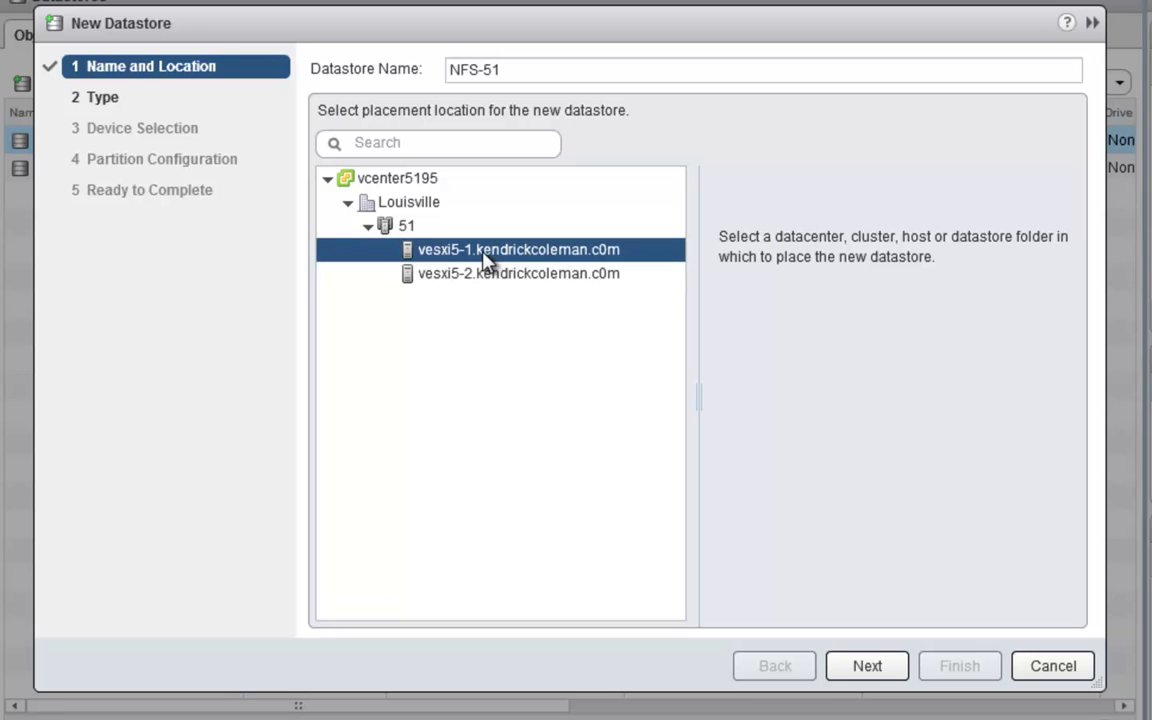
click(428, 228)
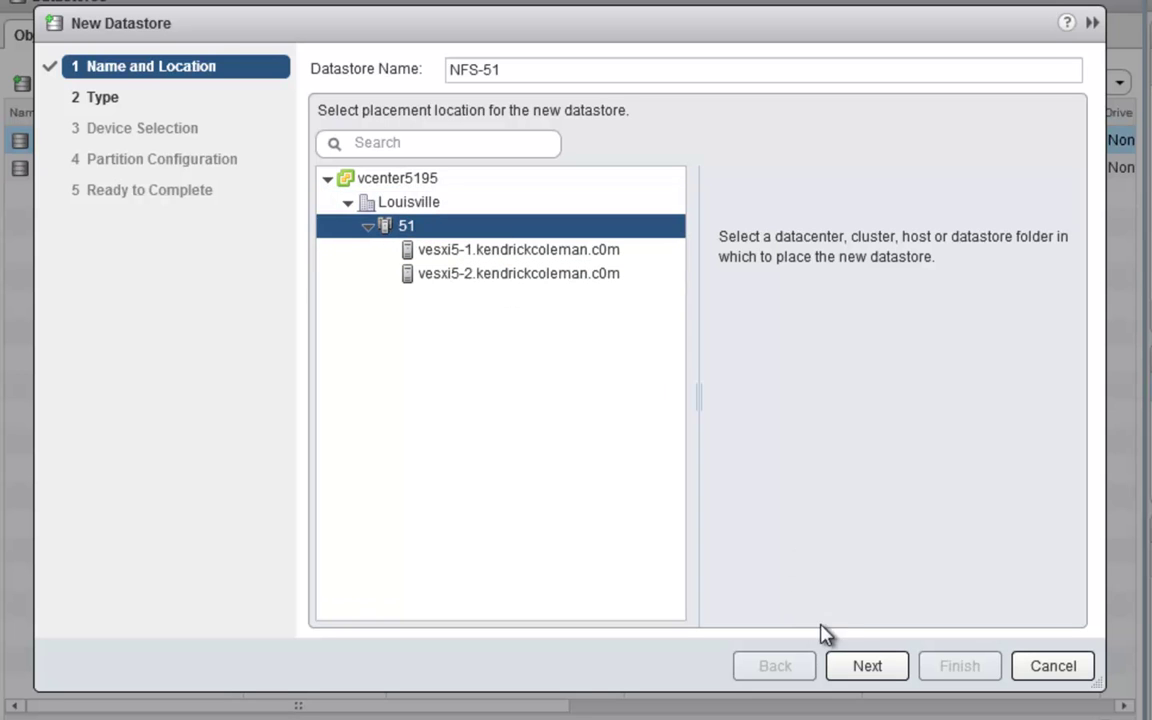
click(868, 667)
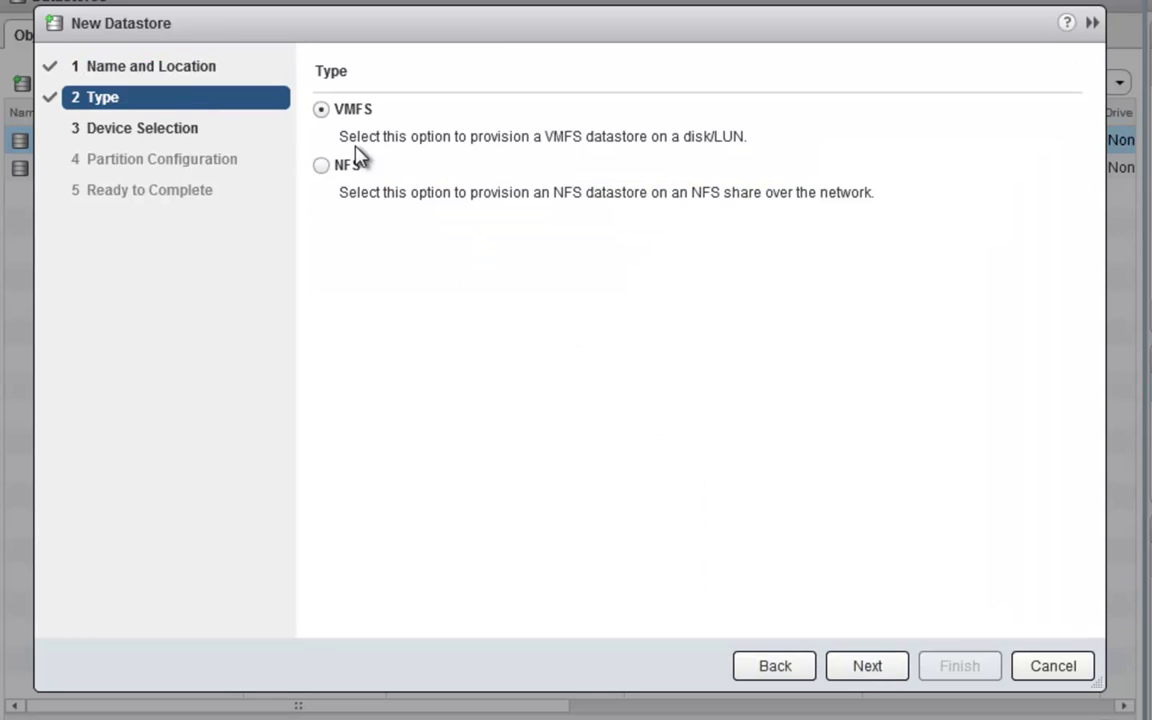
Step: Make it an NFS datastore and enter the DiskStation's IP address as the server with the folder /volume1/NFS-51
click(322, 167)
click(868, 664)
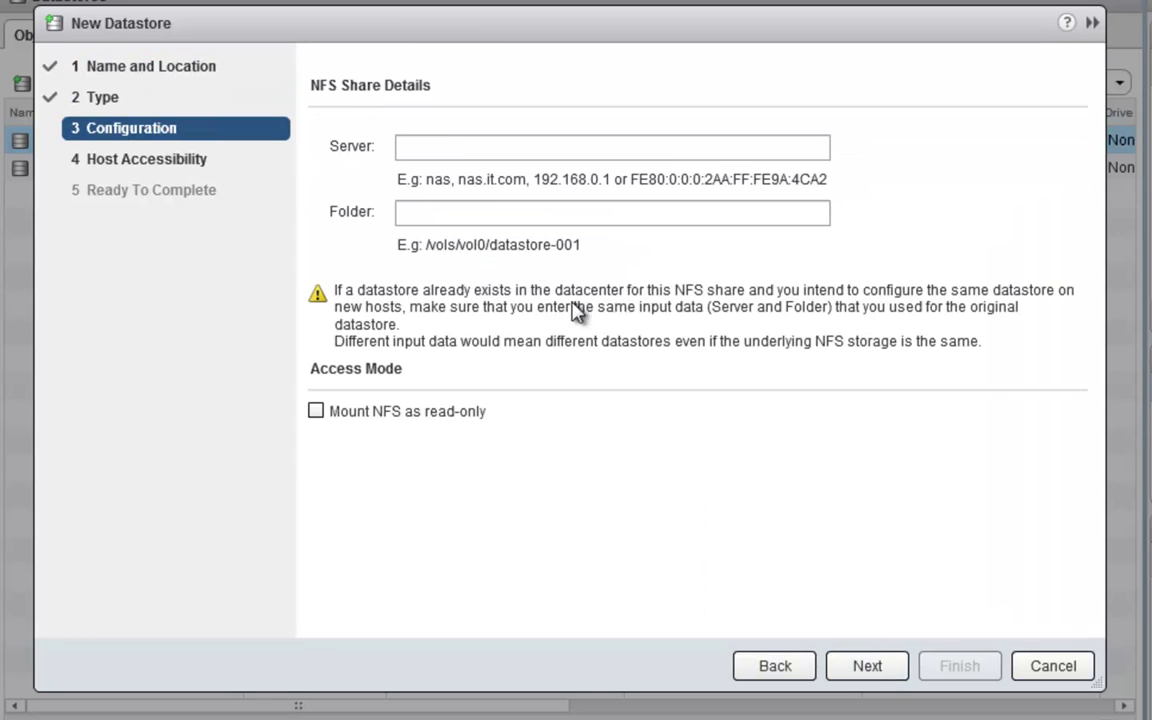
click(450, 148)
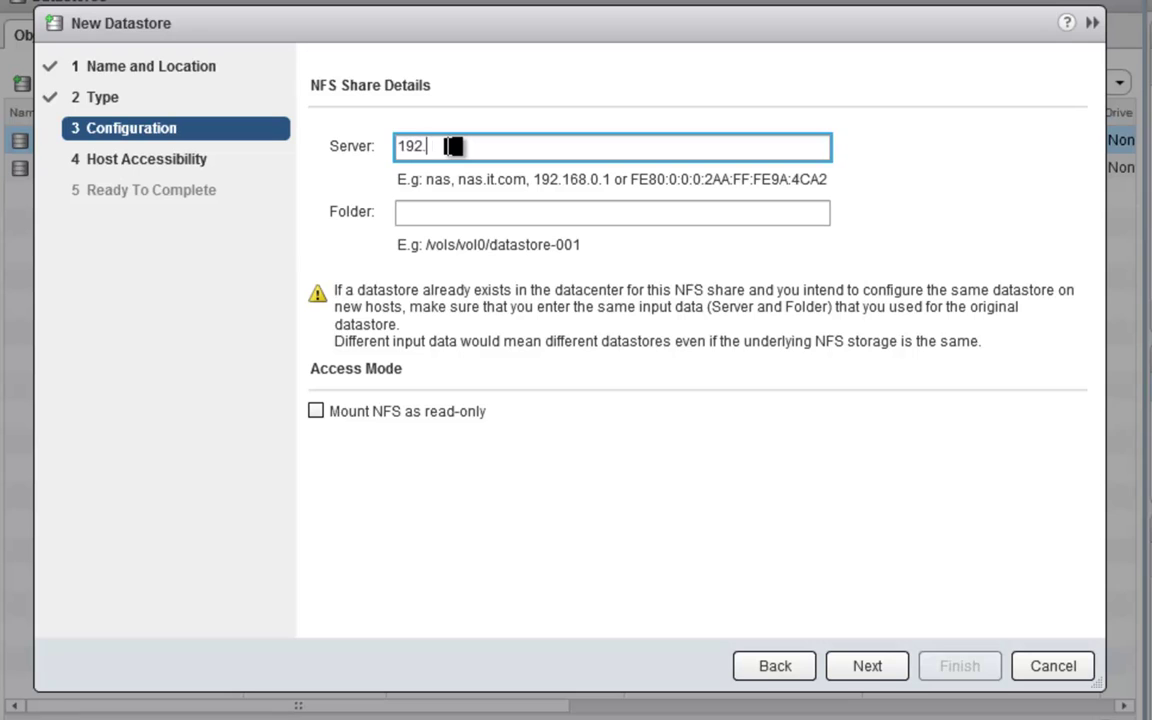
text(192.168.10.100)
key(Tab)
text(/volume)
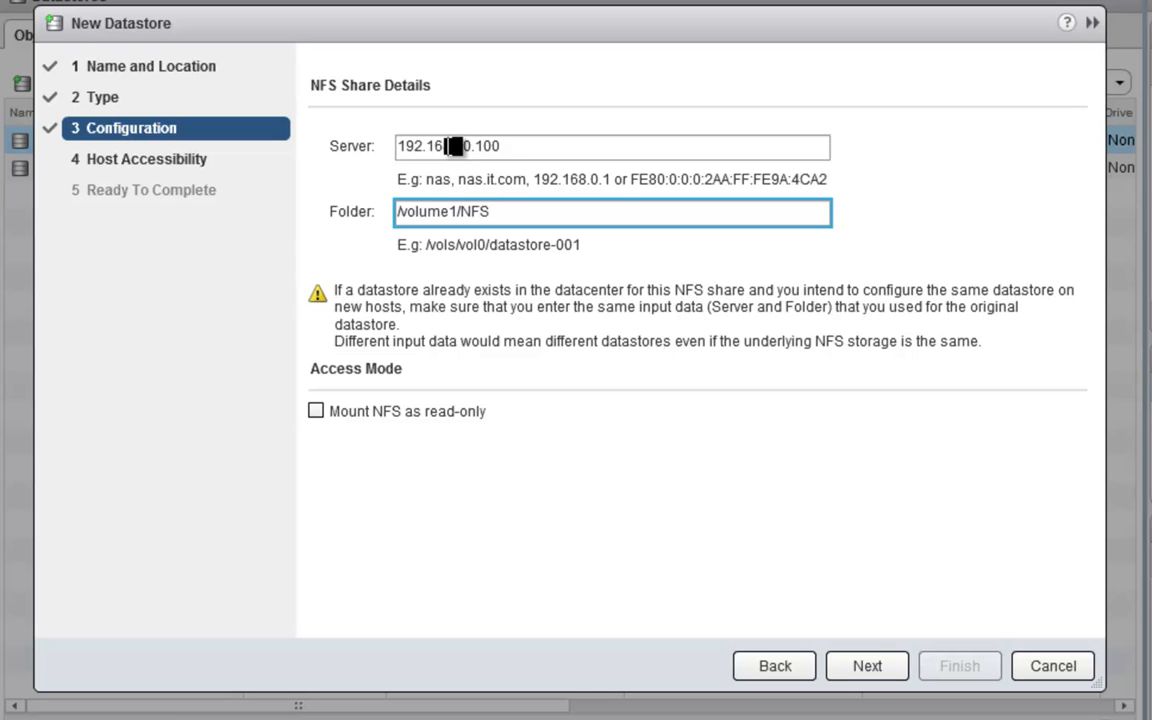
click(886, 676)
Step: Give hosts vesxi5-1 and vesxi5-2 access to the datastore, finish creating it, and select NFS-51 in the datastores list
click(324, 188)
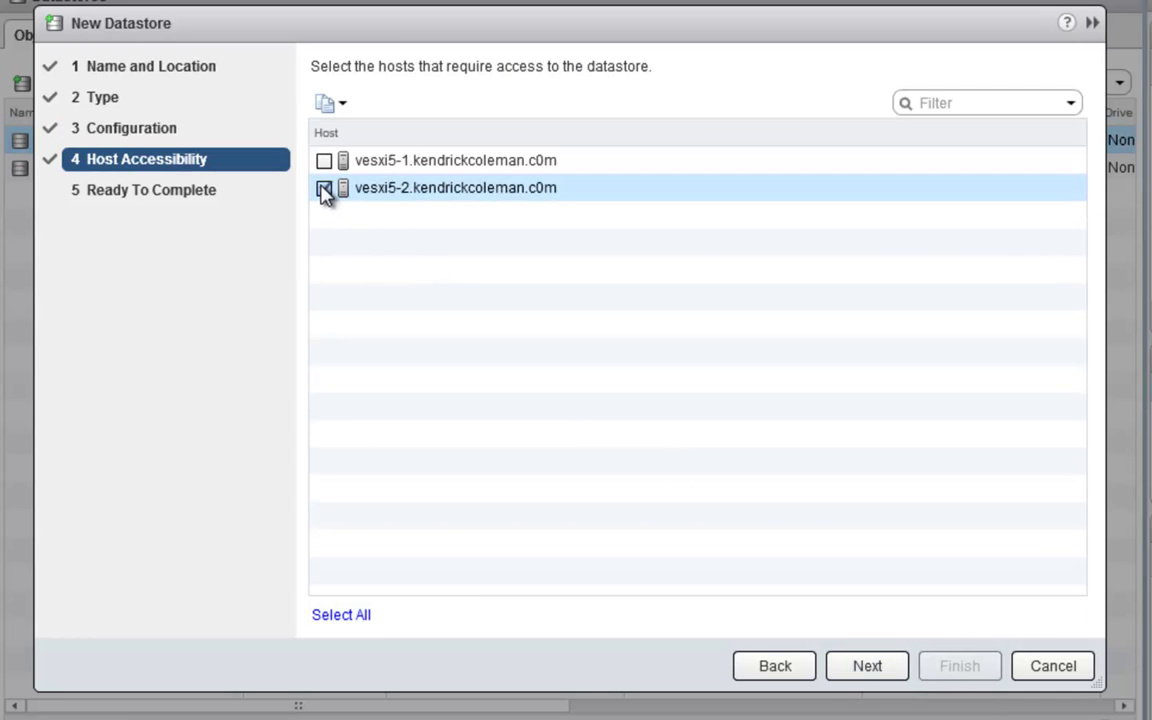
click(324, 162)
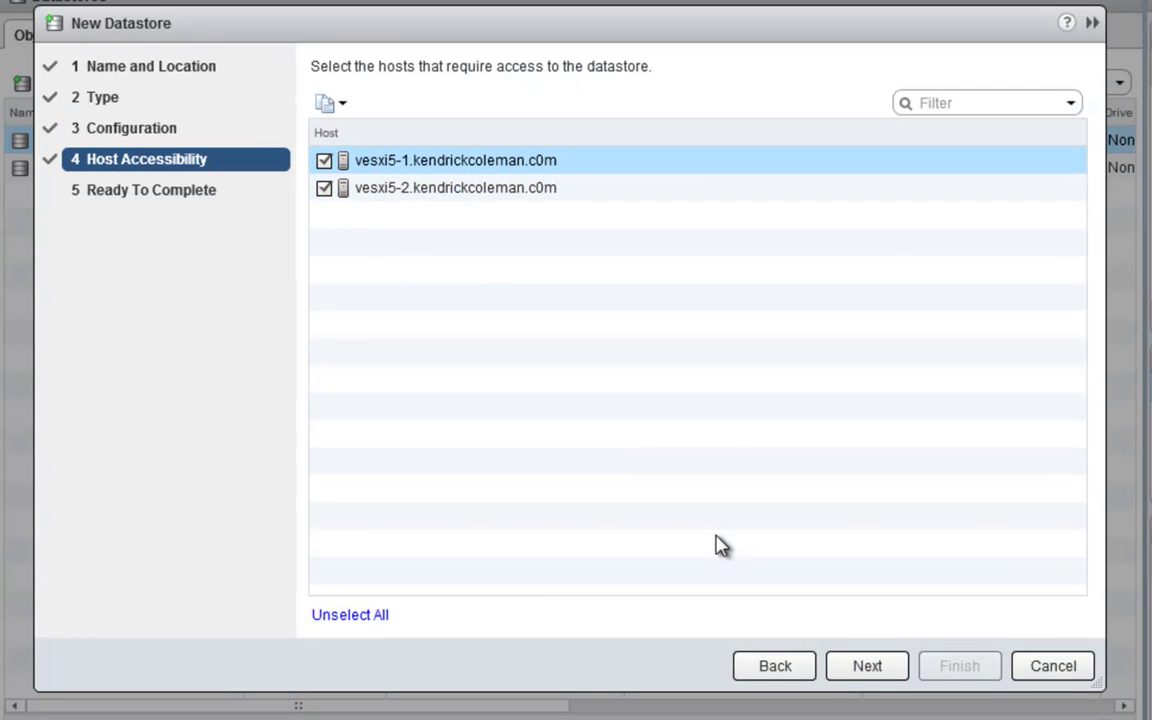
click(876, 674)
click(961, 678)
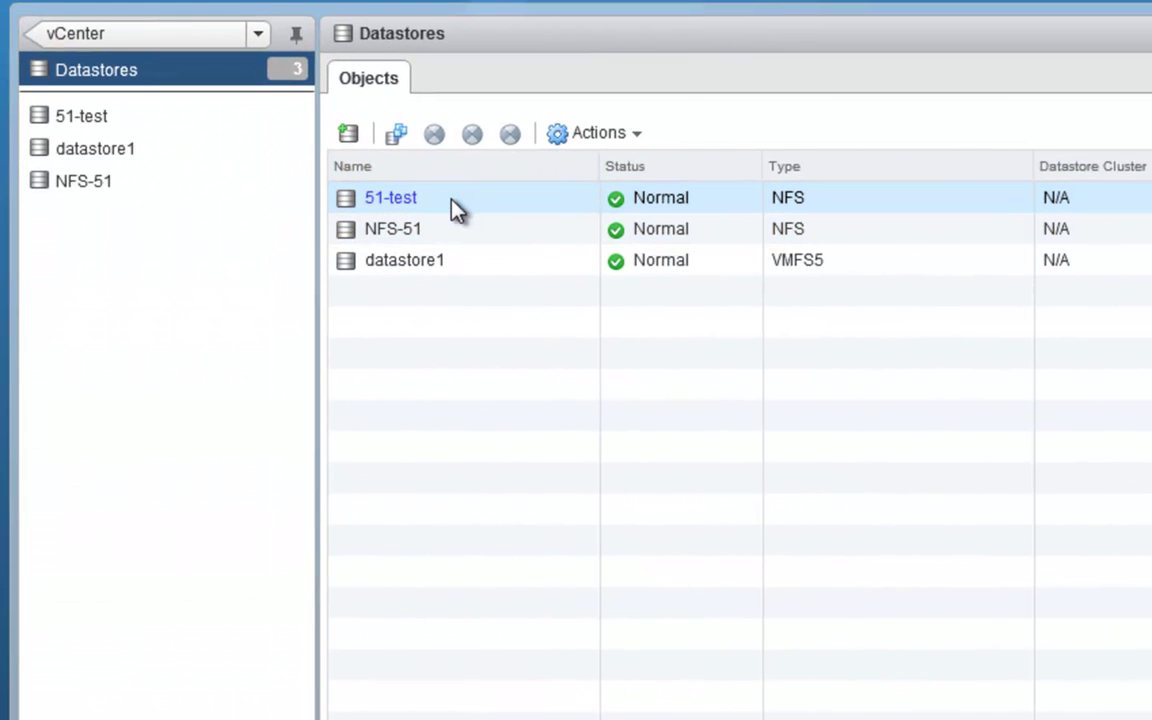
click(545, 235)
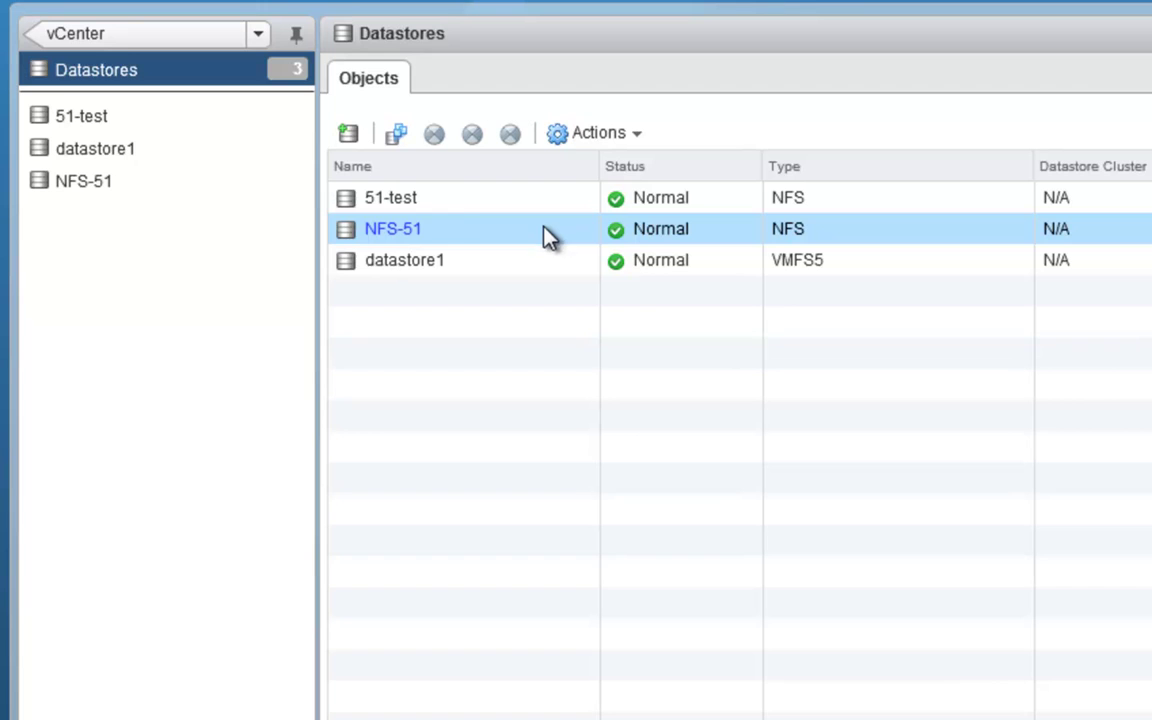
Step: Open the storage adapters of host vesxi5-1 from the vCenter hosts list and add a software iSCSI adapter
click(104, 35)
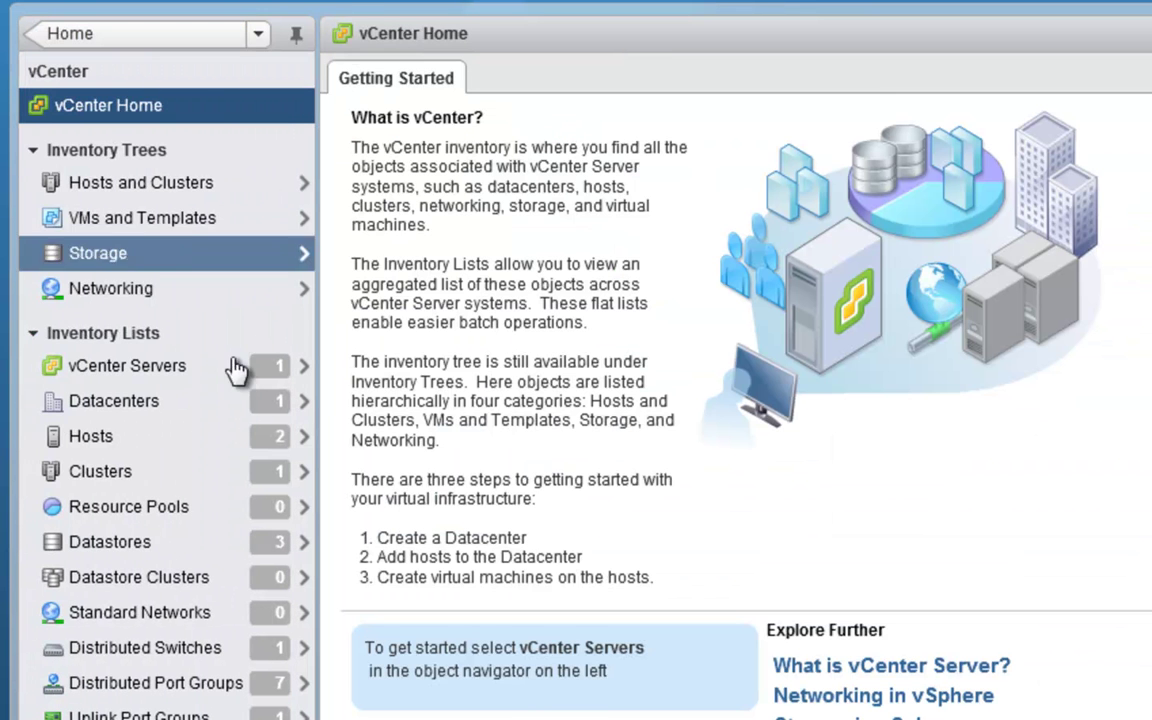
click(40, 440)
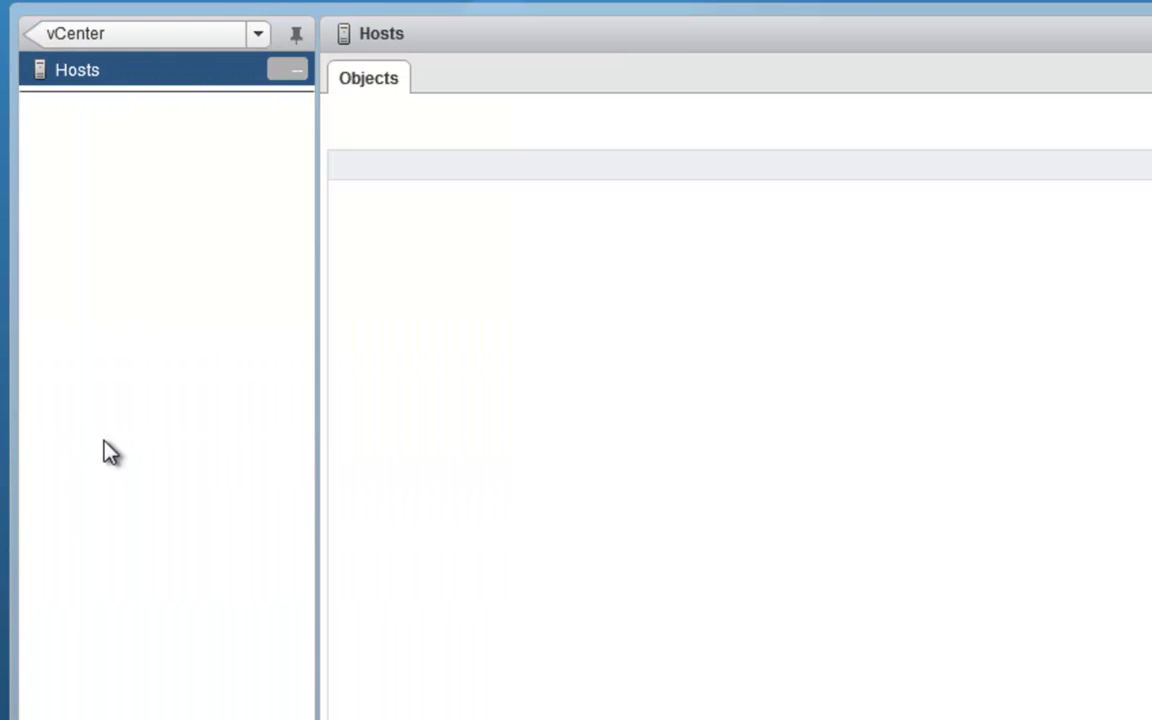
click(162, 125)
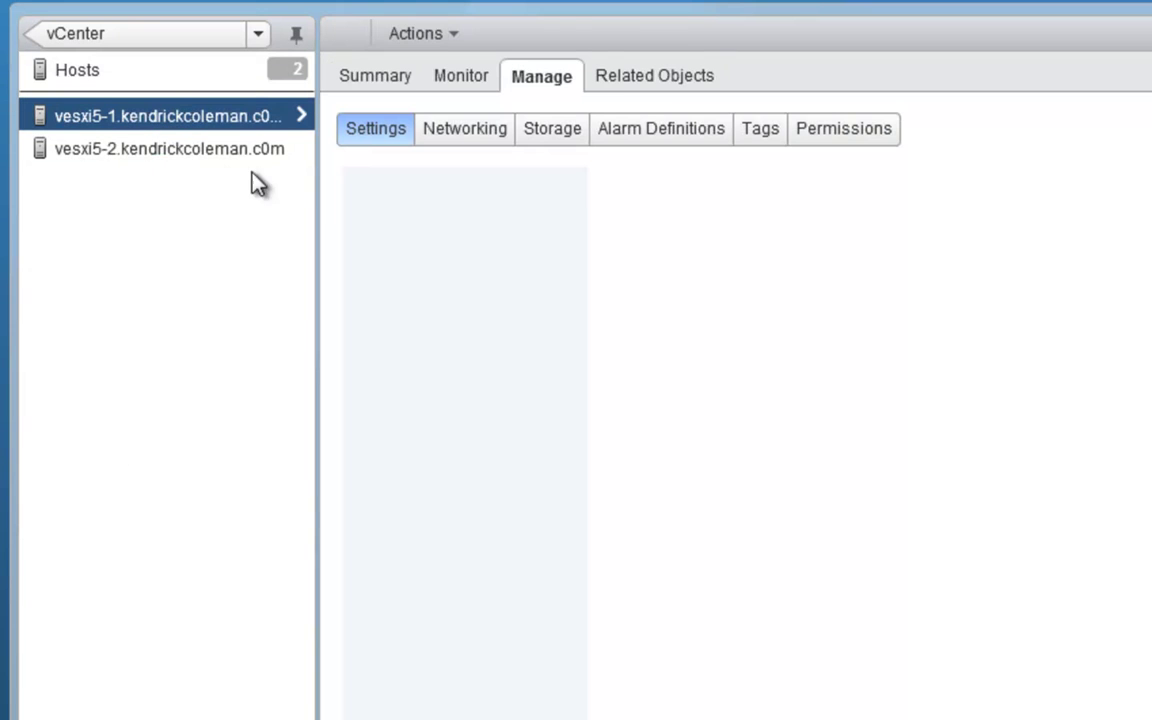
click(557, 139)
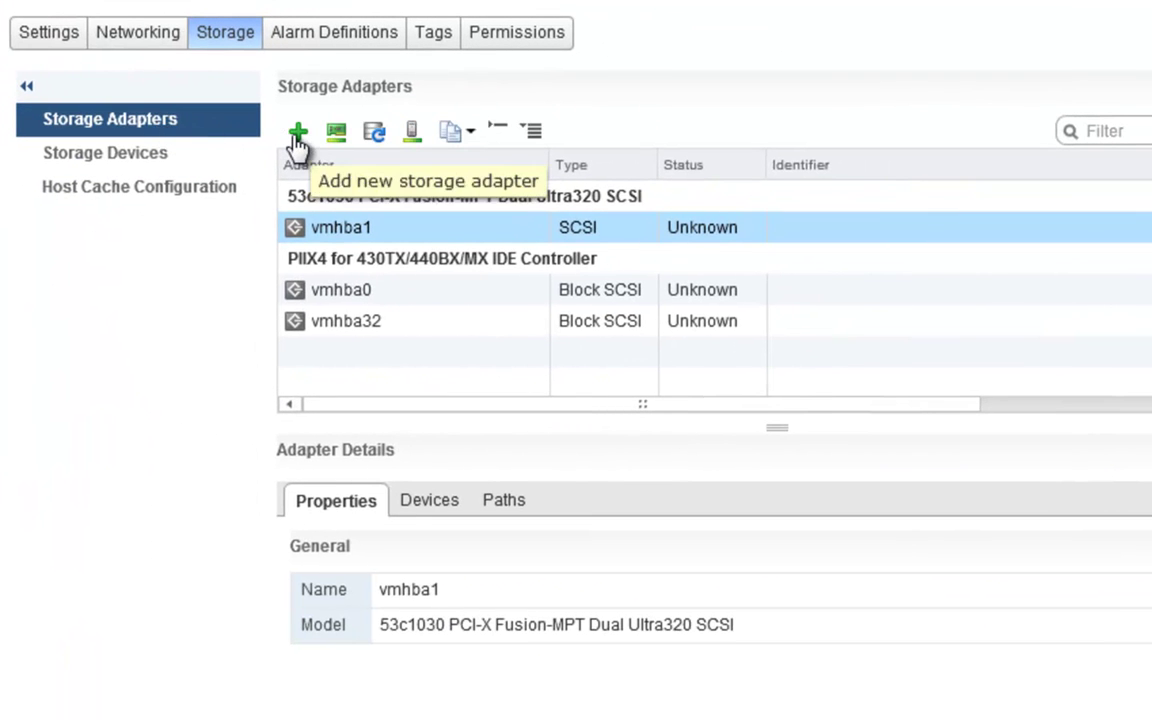
click(297, 137)
click(318, 158)
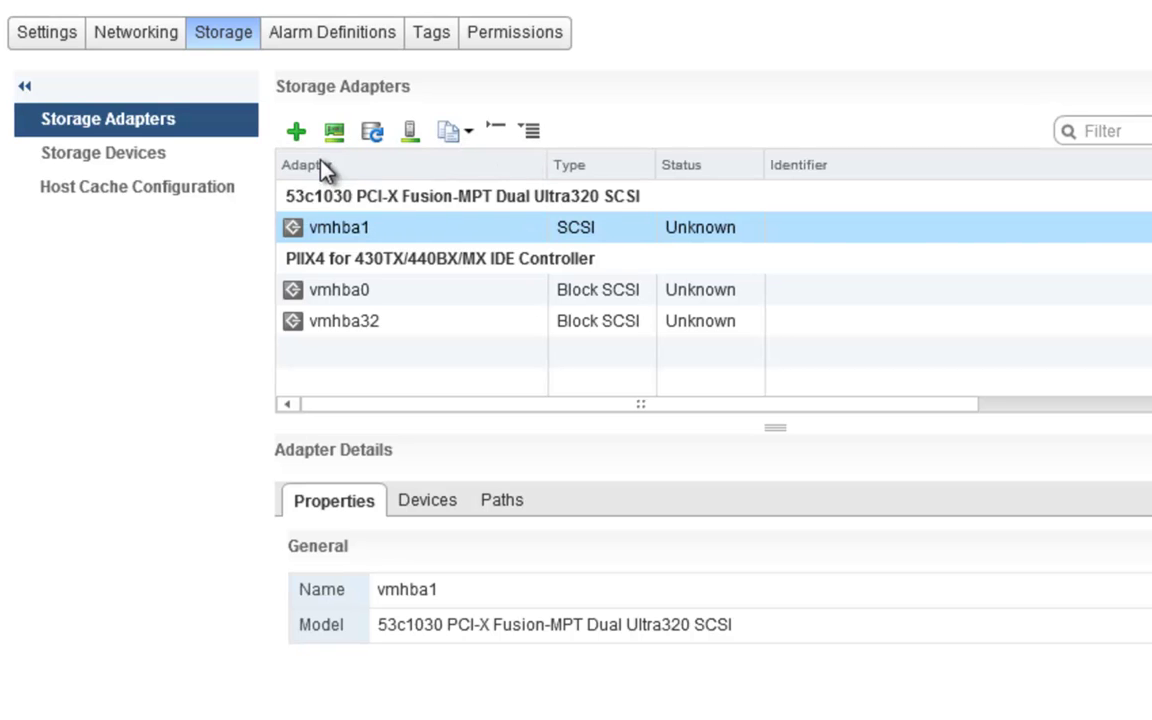
click(705, 302)
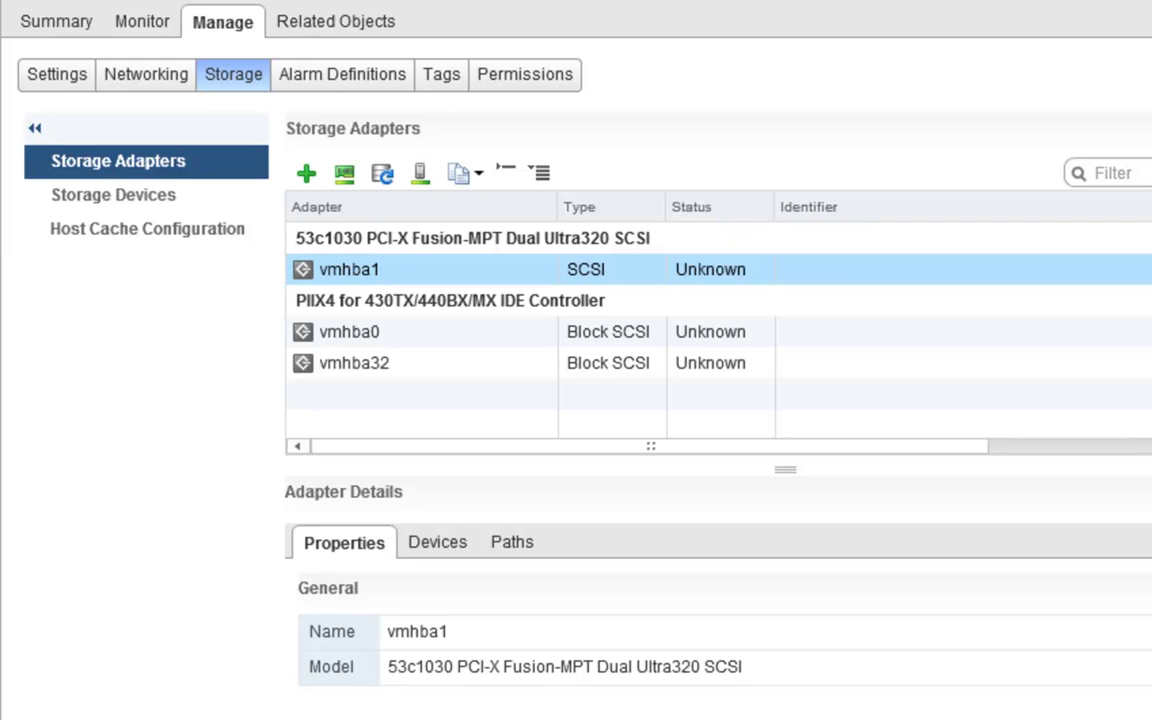
Step: Add a software iSCSI adapter to host vesxi5-2
click(310, 175)
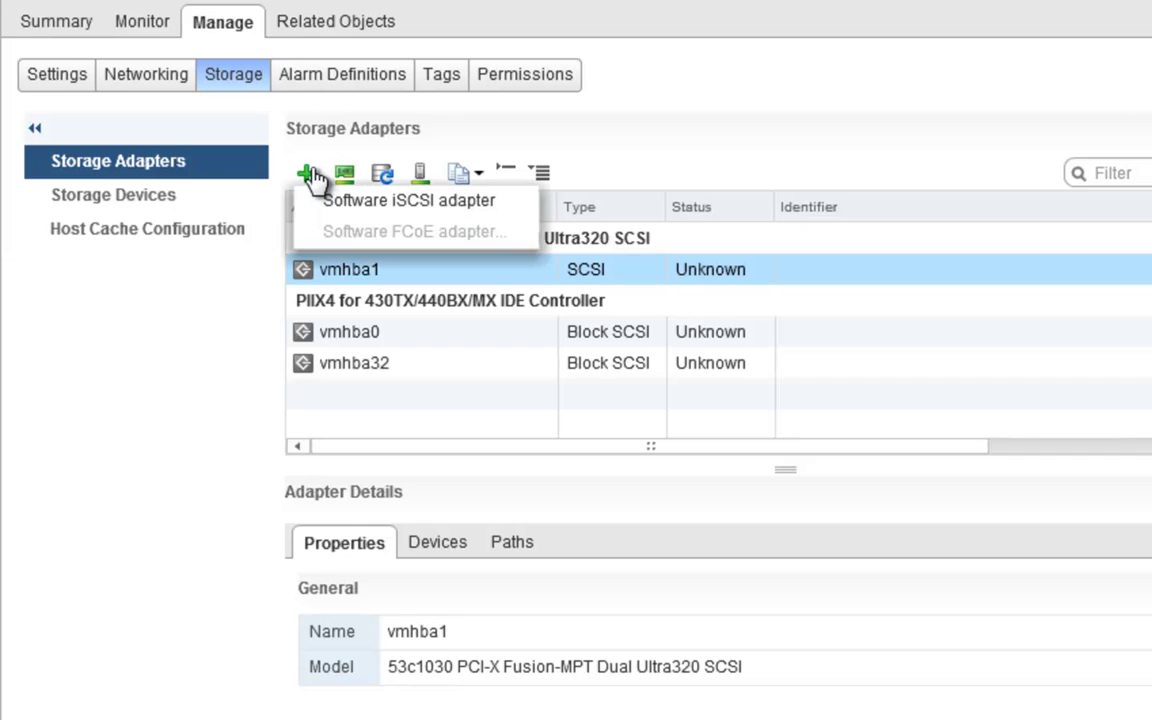
click(330, 200)
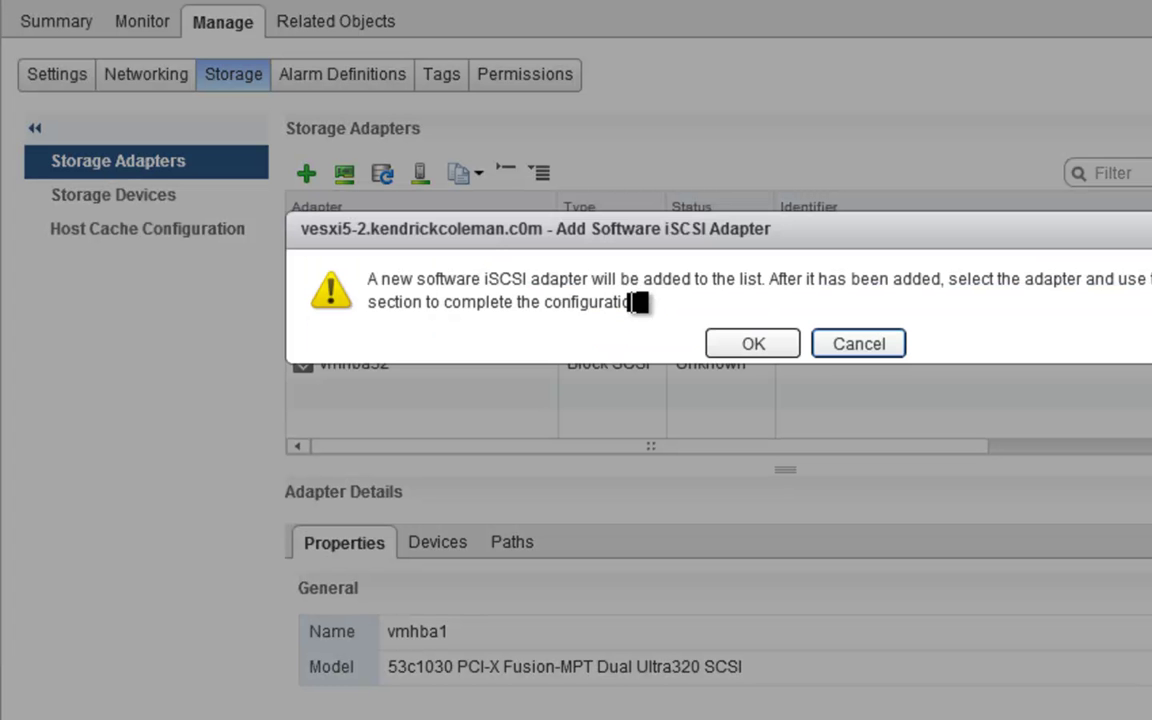
click(748, 350)
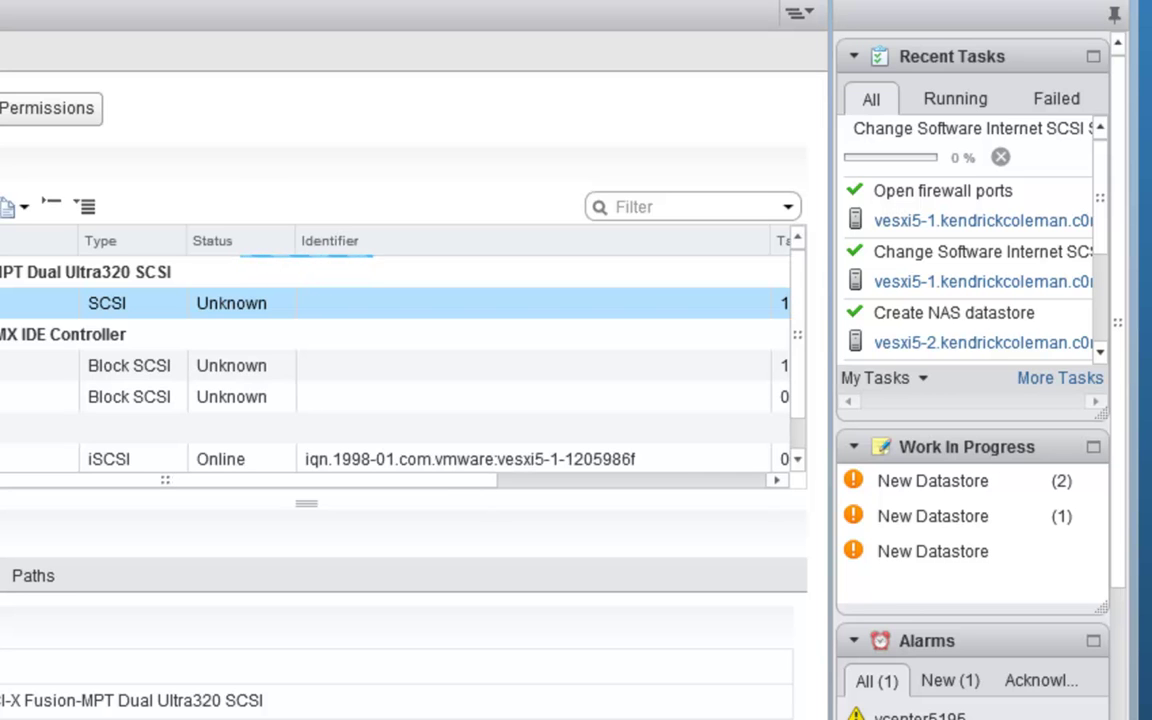
Step: Bind the software iSCSI adapter on host vesxi5-1 to the iSCSI-MPIO-0 port group with VMkernel adapter vmk2
click(33, 458)
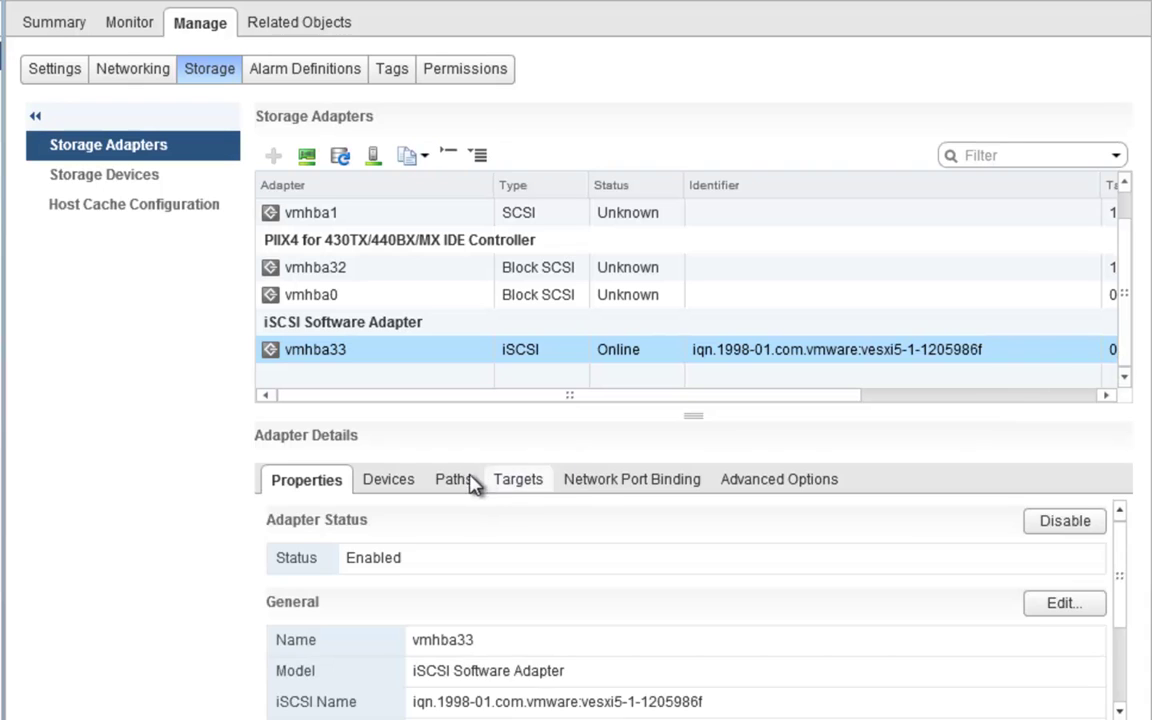
click(585, 483)
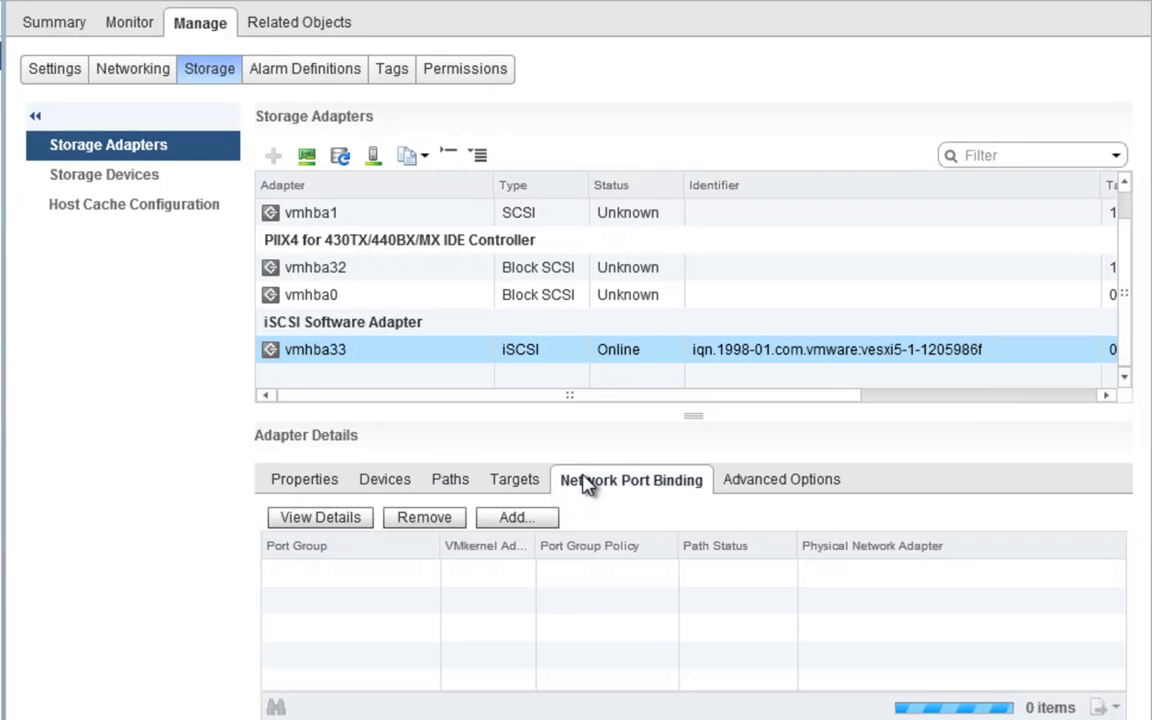
click(550, 522)
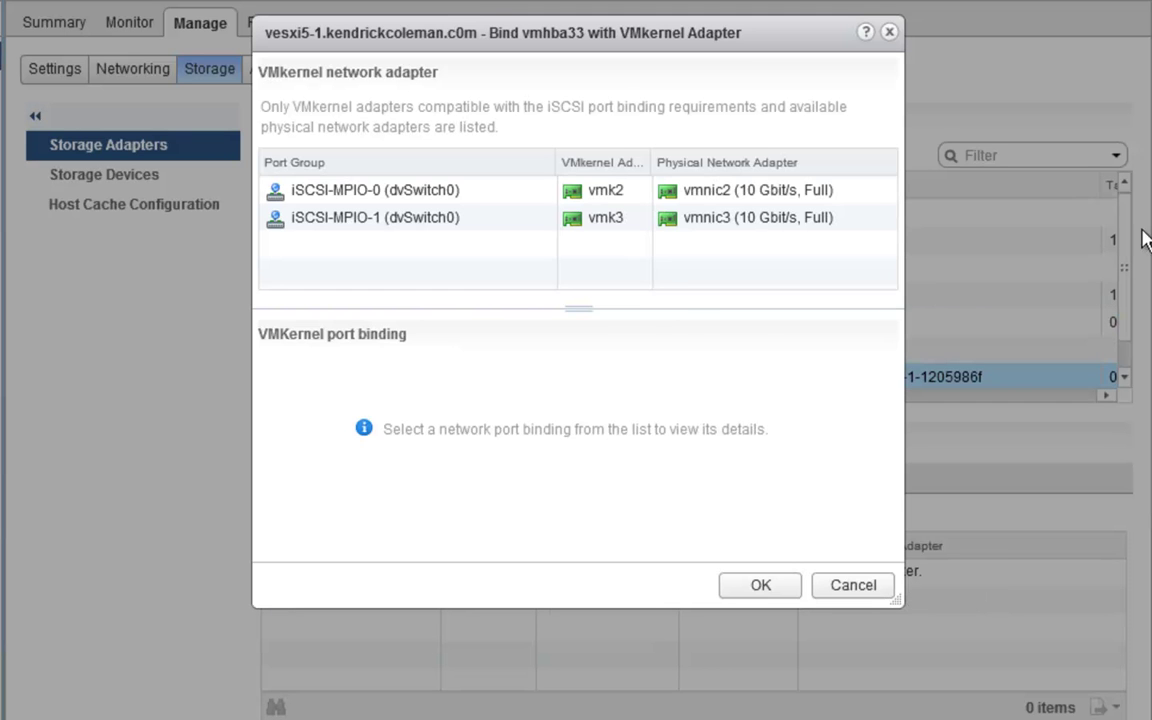
click(343, 201)
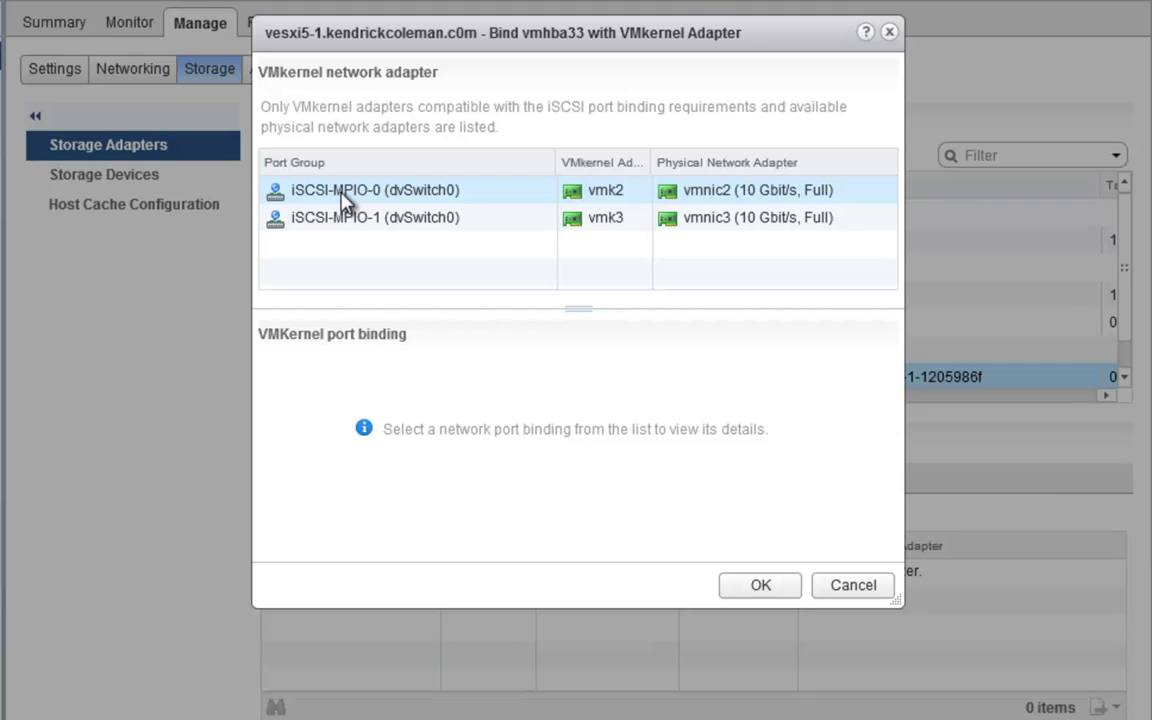
click(343, 200)
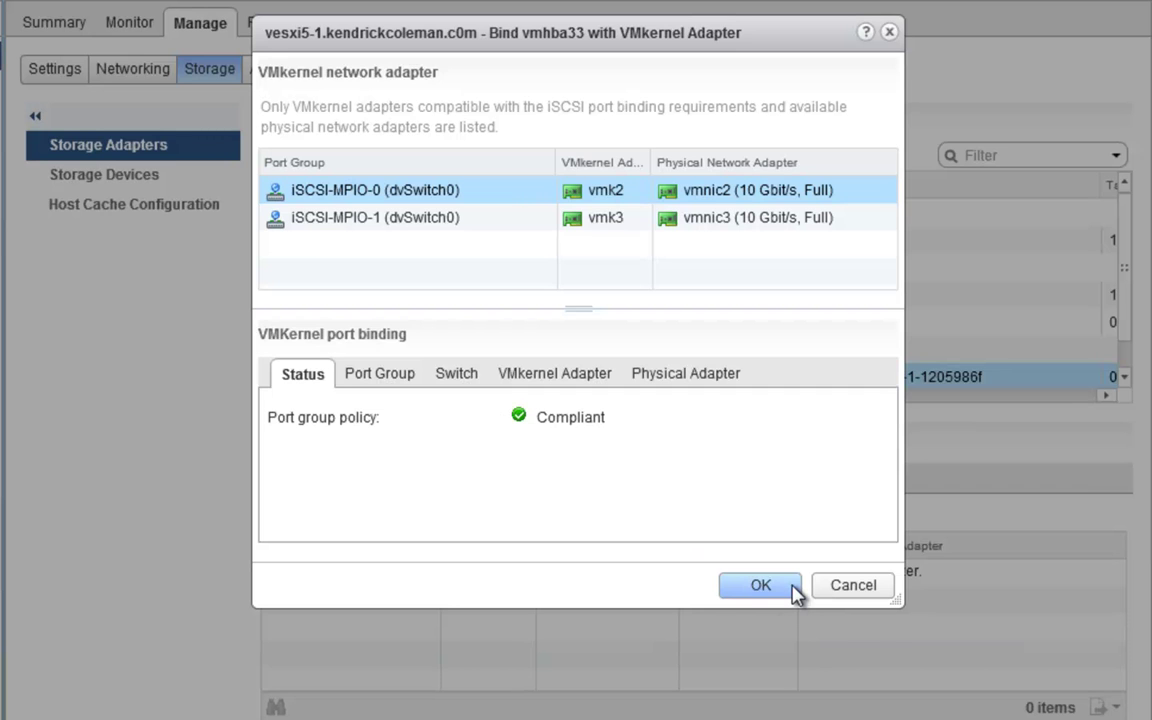
click(760, 585)
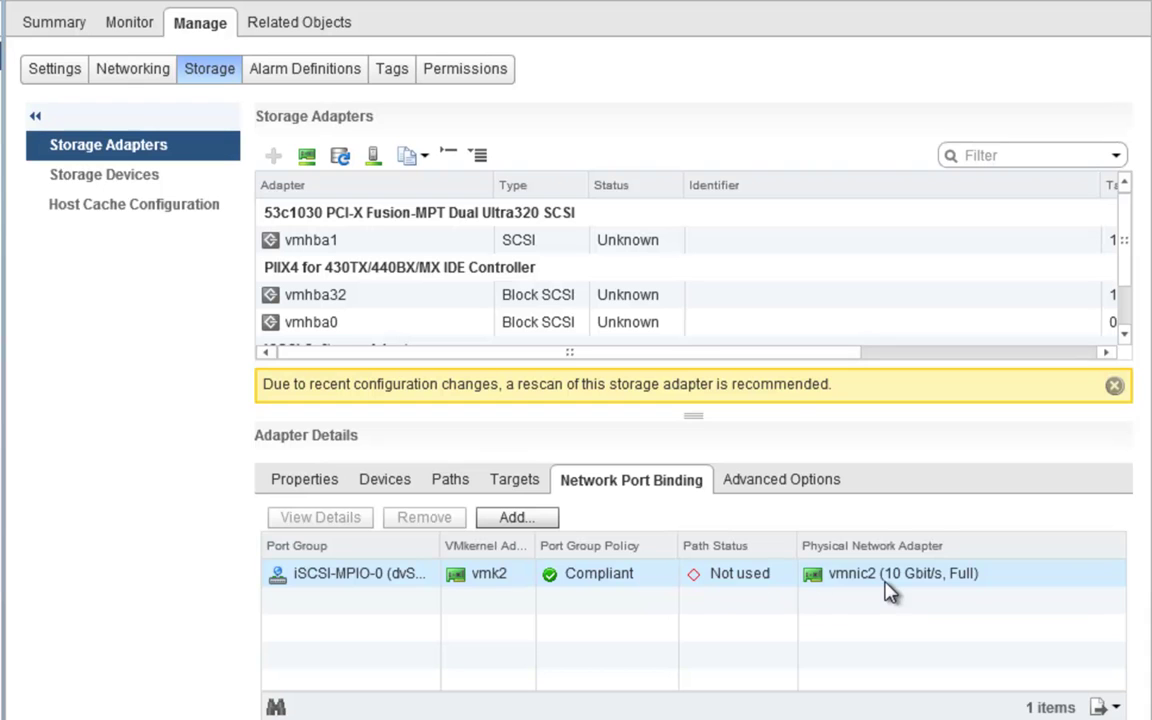
Step: Add a second port binding on vesxi5-1's iSCSI adapter, using the iSCSI-MPIO-1 port group with VMkernel adapter vmk3
click(512, 517)
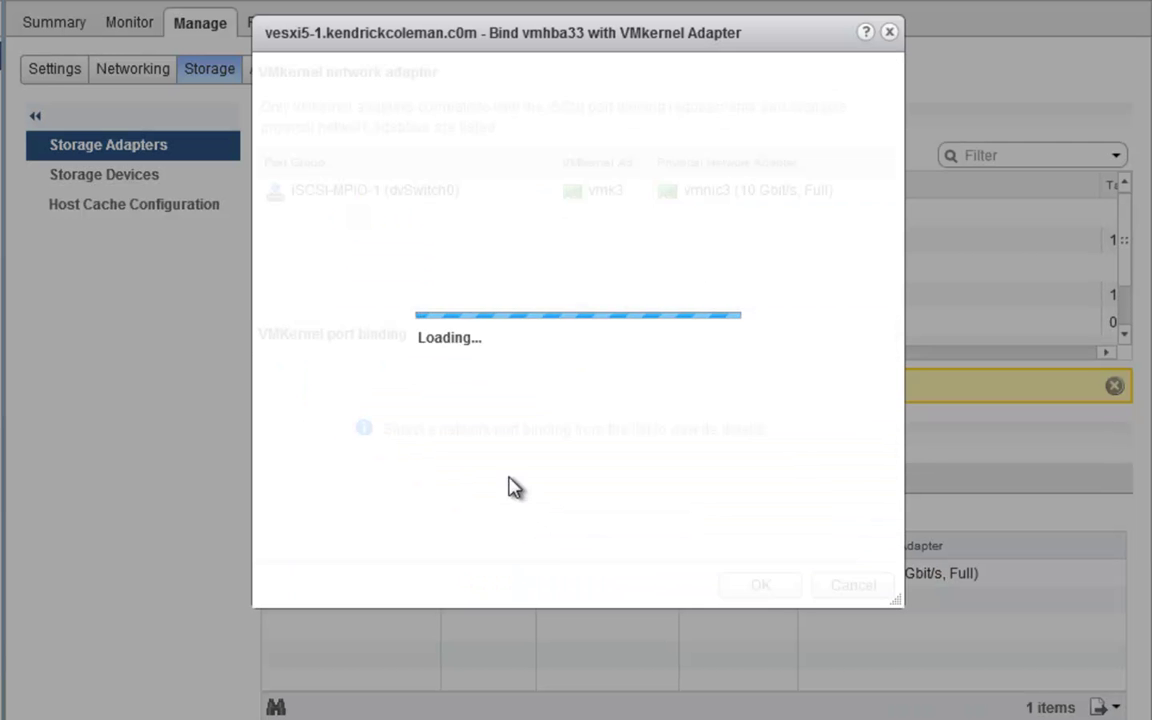
click(445, 197)
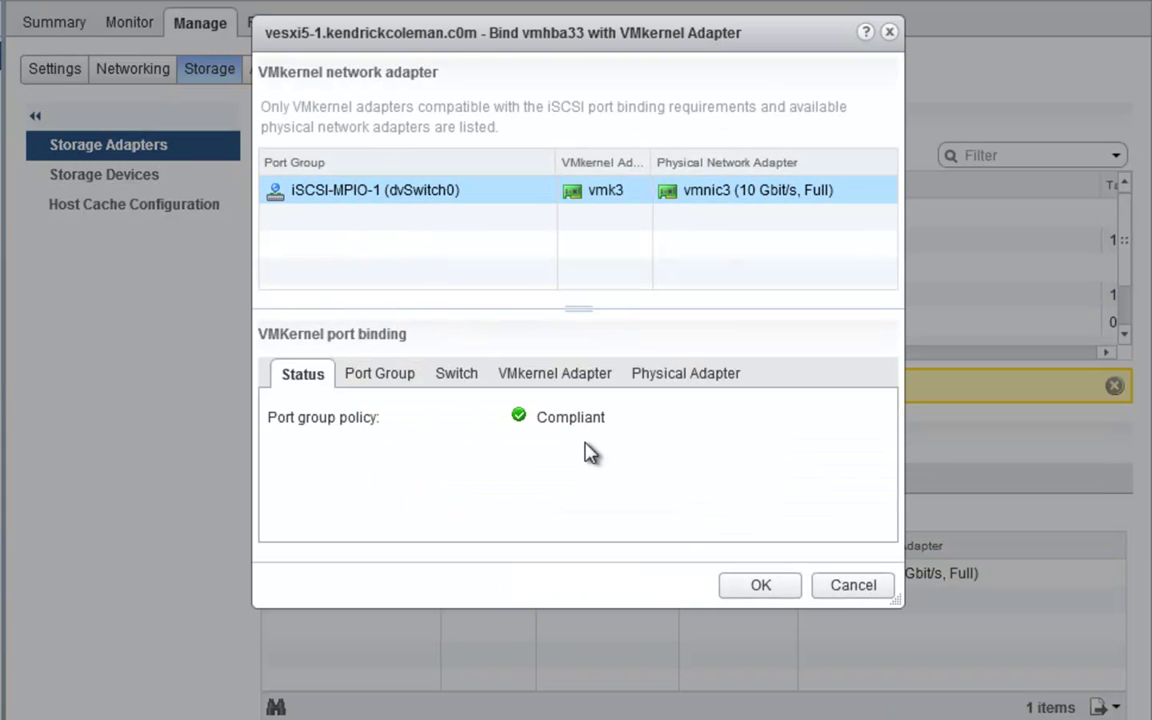
click(760, 585)
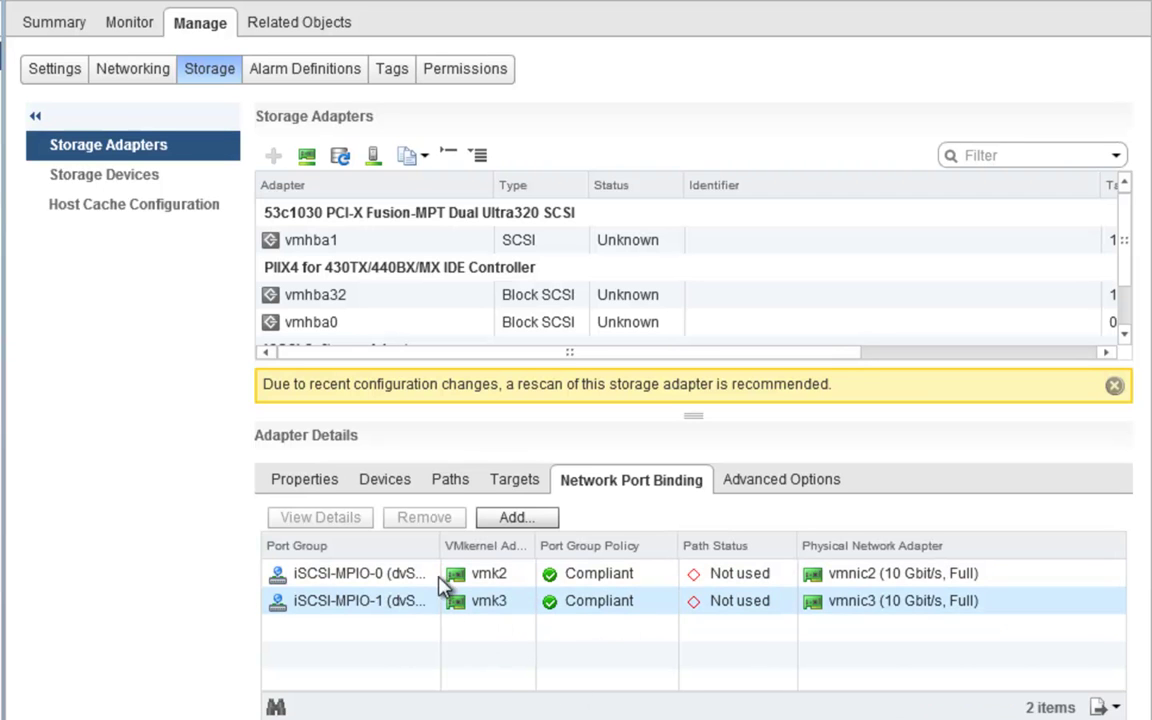
click(378, 585)
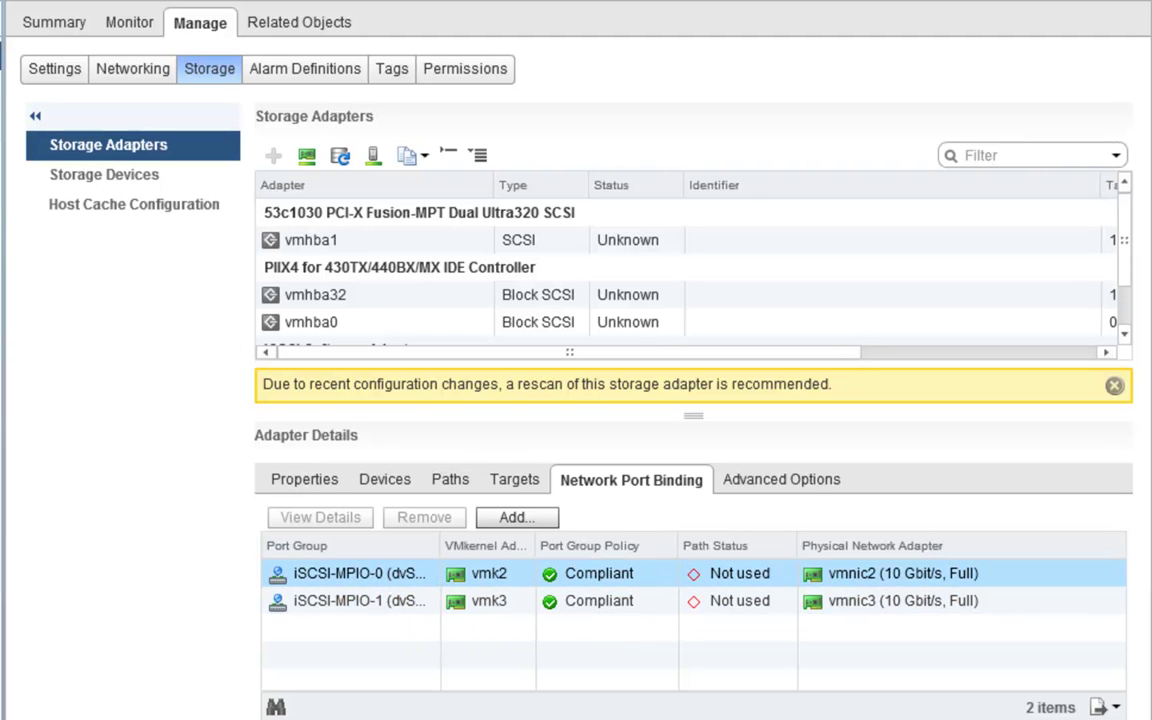
Step: Check the network port bindings of software iSCSI adapter vmhba33 on host vesxi5-2
click(1, 84)
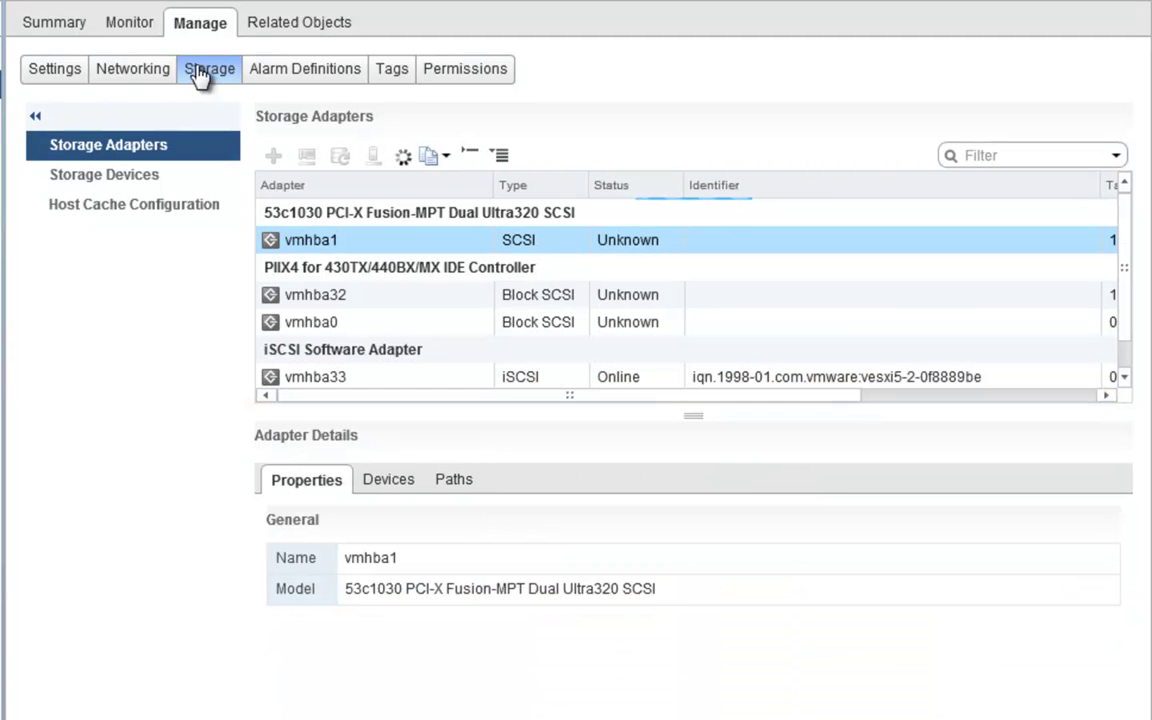
click(372, 377)
click(678, 482)
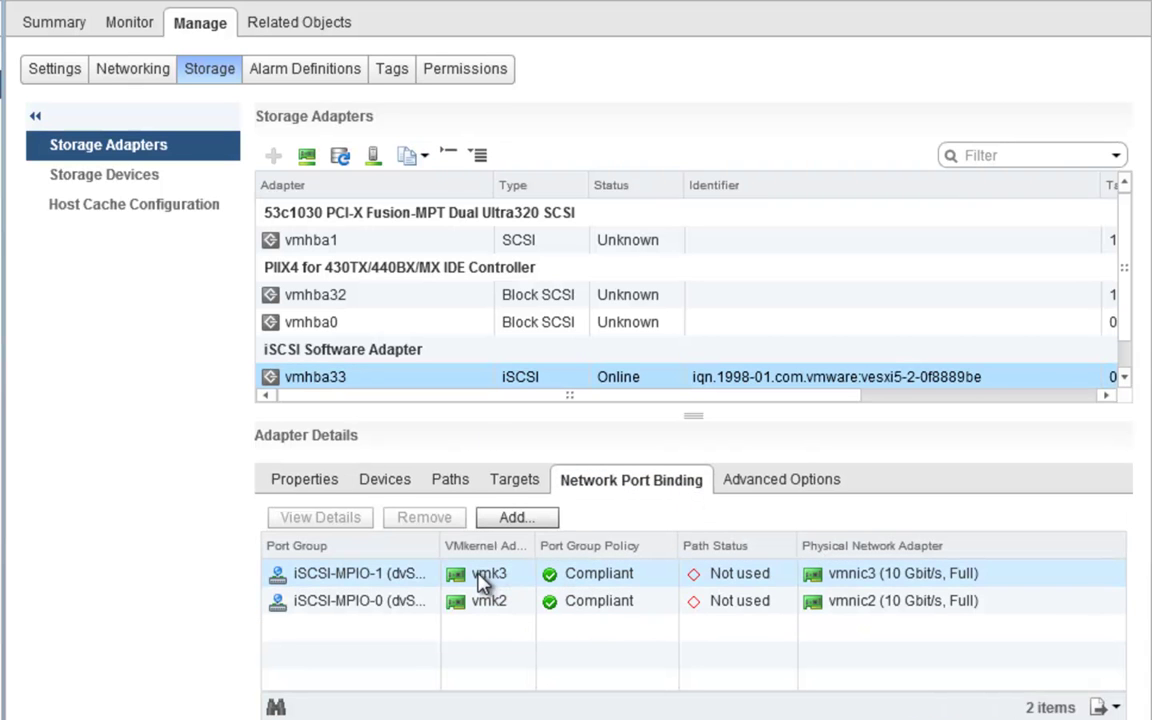
Step: Open the static discovery target list of software iSCSI adapter vmhba33 on host vesxi5-1
click(1, 56)
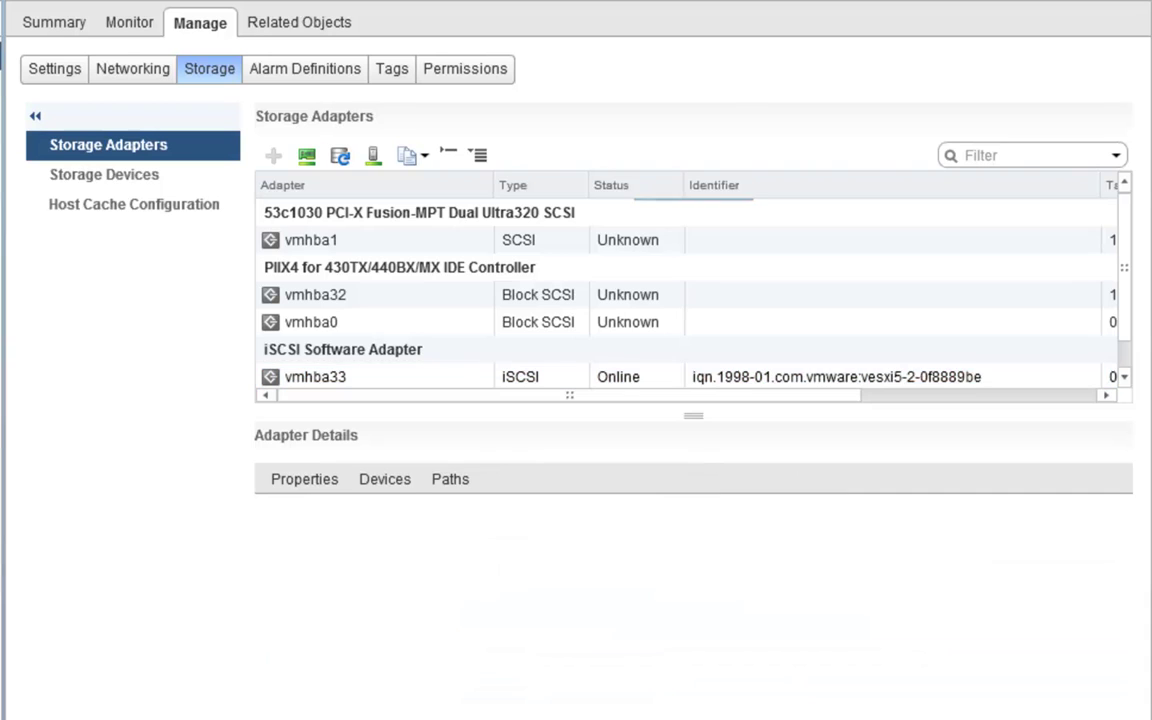
click(378, 380)
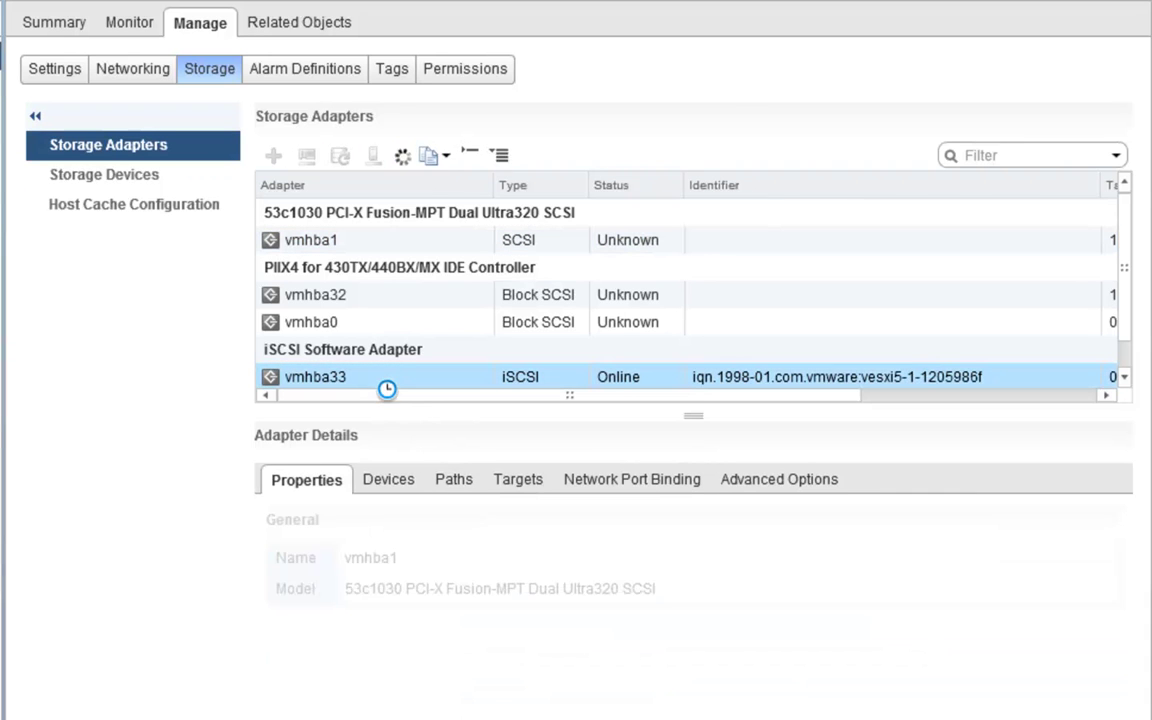
click(518, 479)
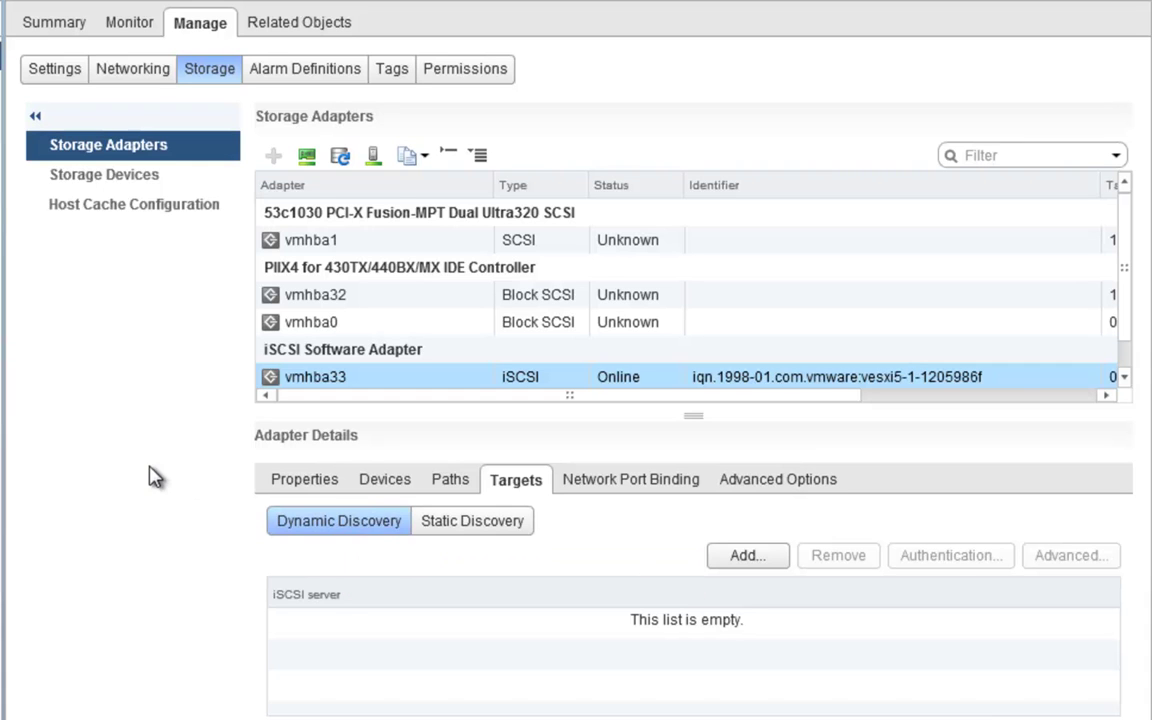
click(435, 520)
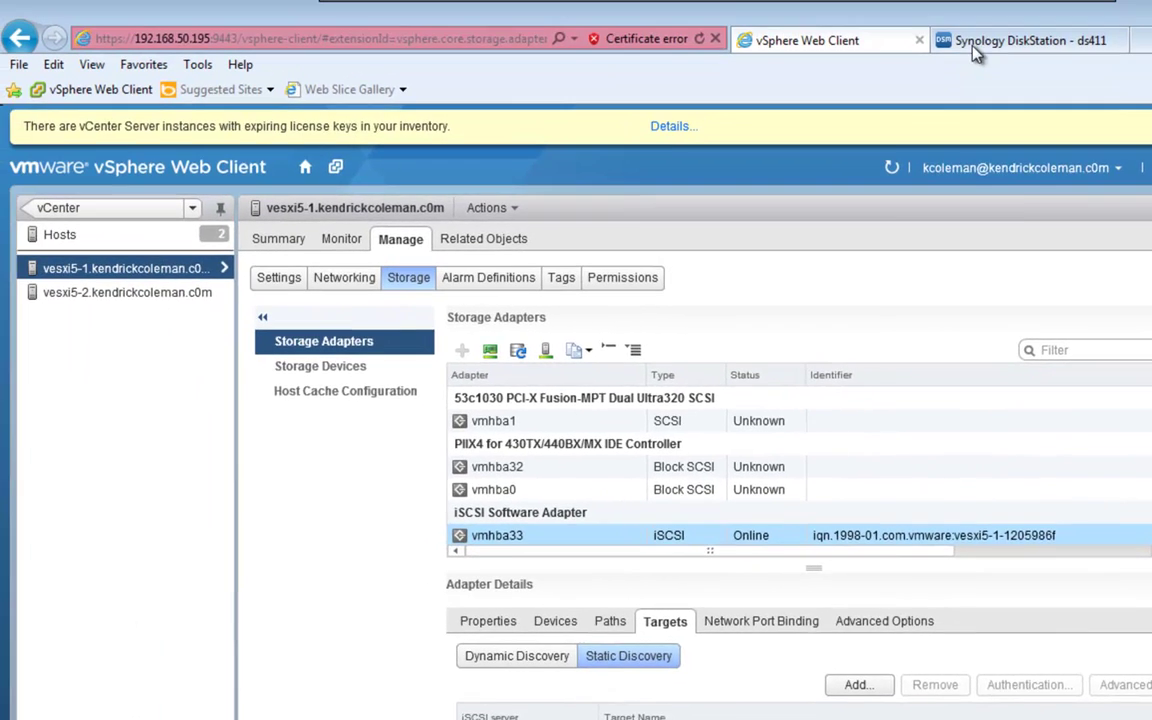
Step: Switch to Synology DiskStation, copy the IQN of iSCSI target 51 without changing it, and return to the vSphere Web Client
click(975, 42)
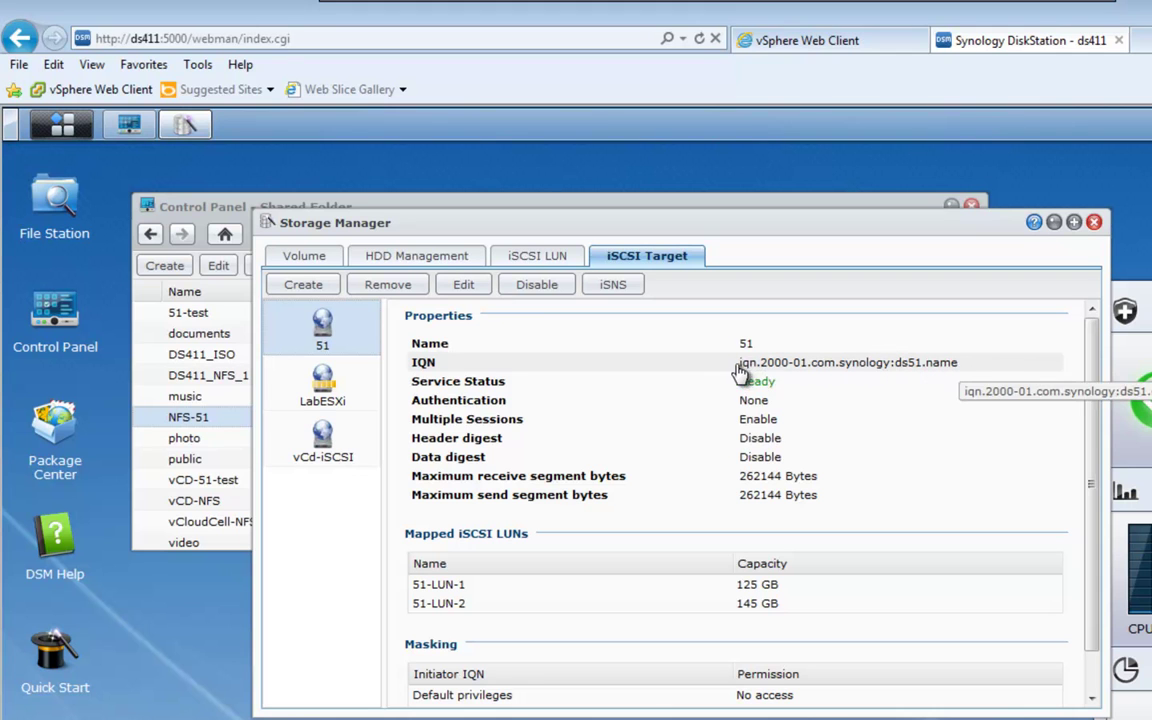
click(465, 287)
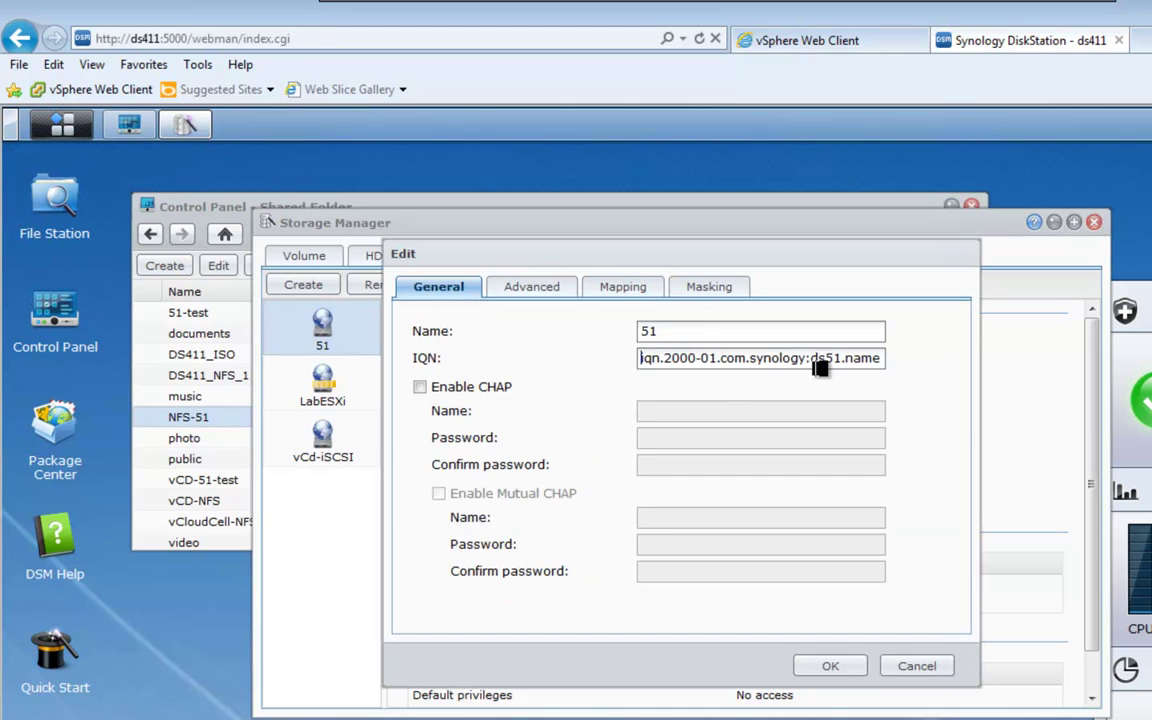
drag(886, 360, 617, 362)
key(ctrl+c)
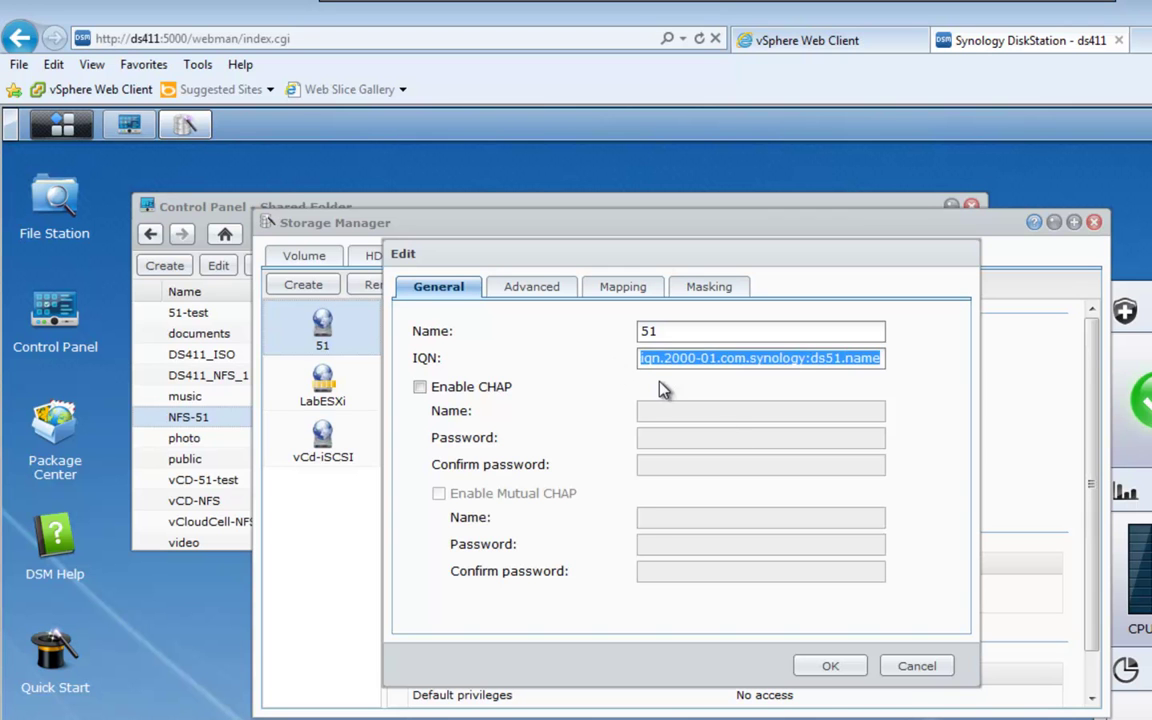
click(915, 666)
click(822, 44)
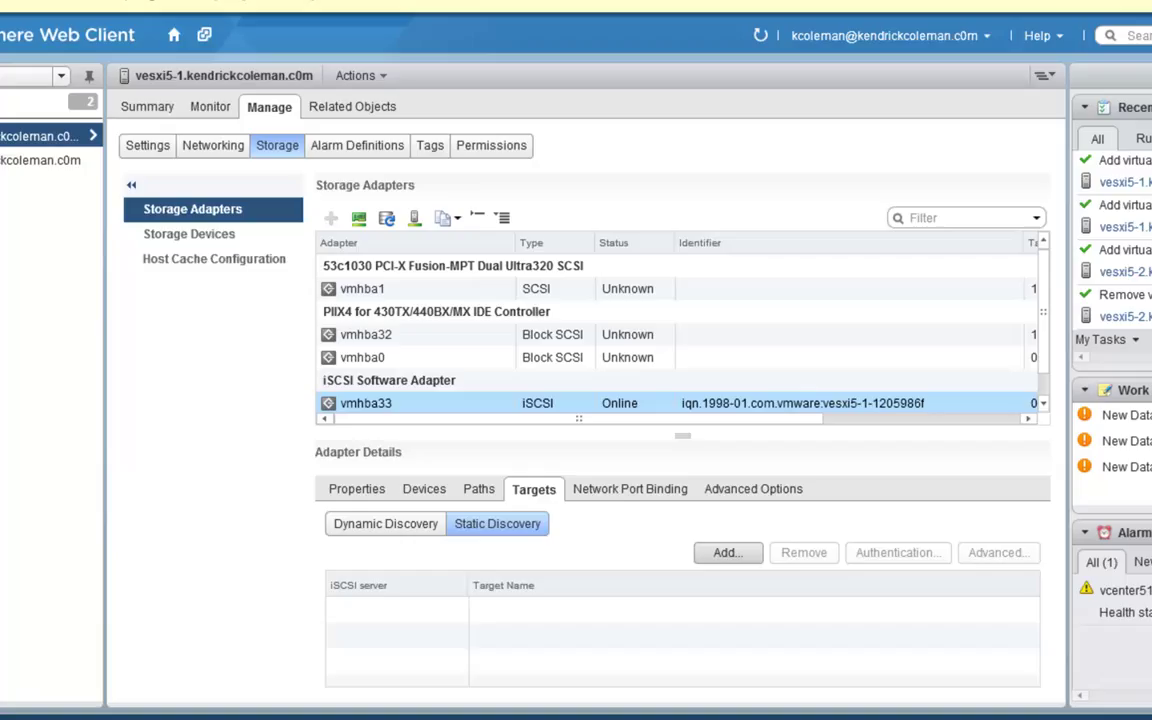
Step: Add a static target on vesxi5-1's iSCSI adapter with server 192.168.40.100 and target name iqn.2000-01.com.synology:ds51.name
click(858, 685)
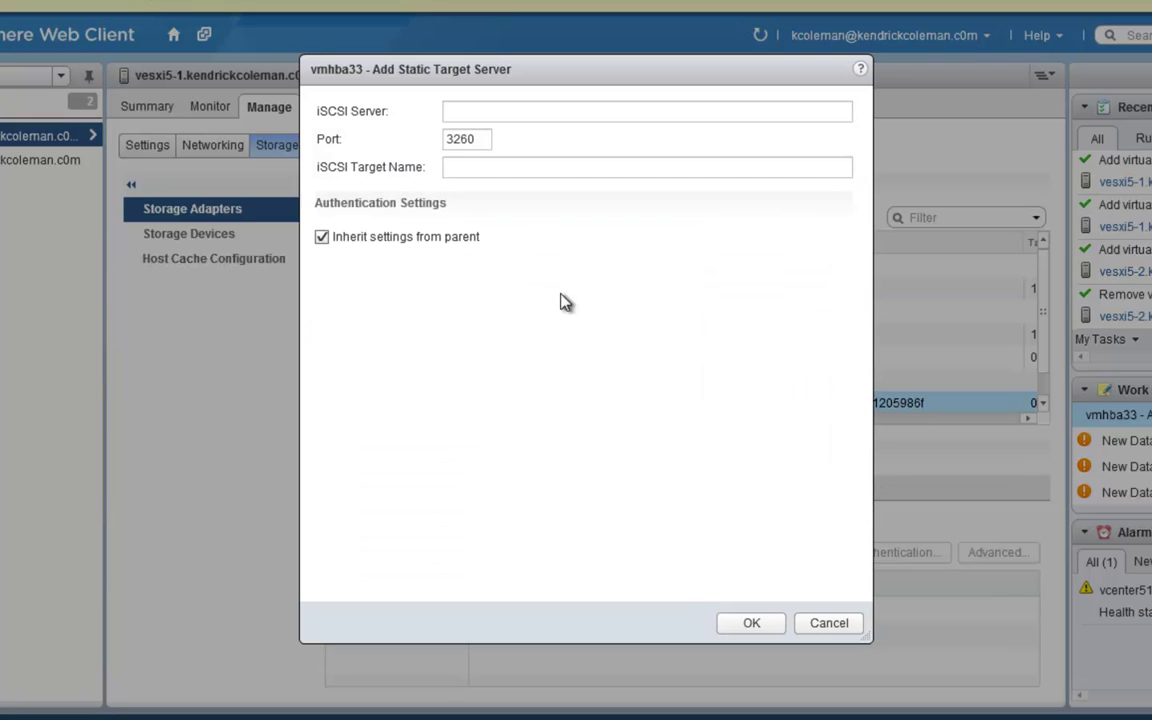
click(500, 113)
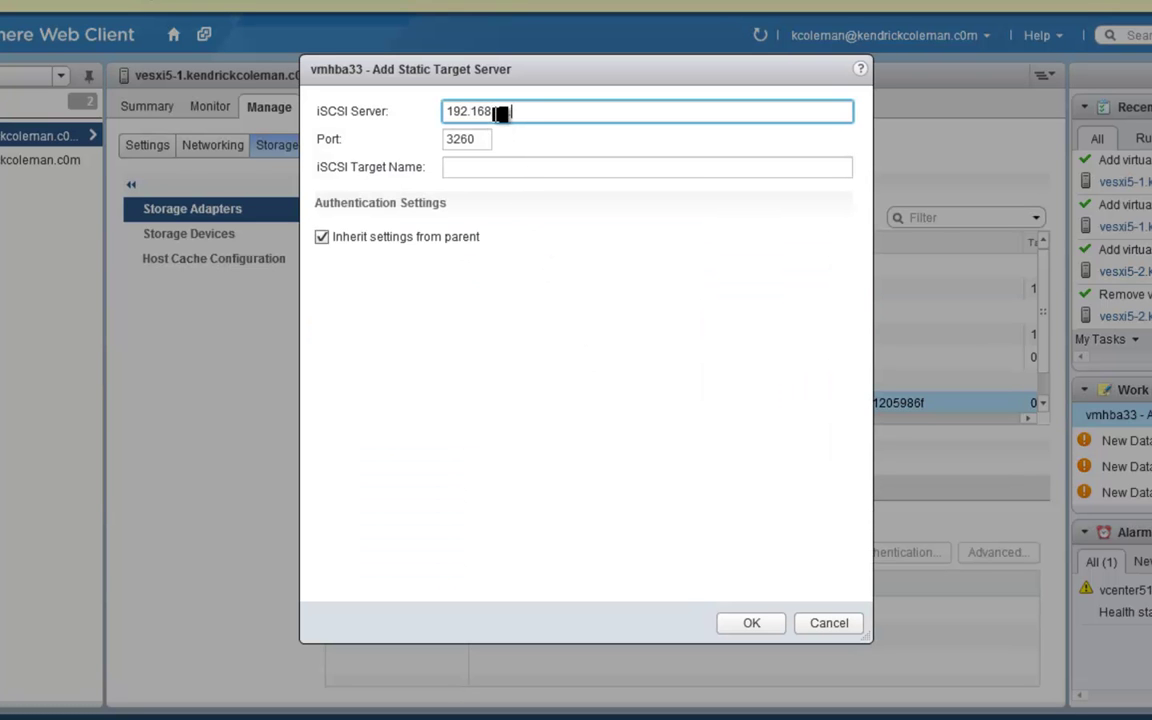
click(503, 165)
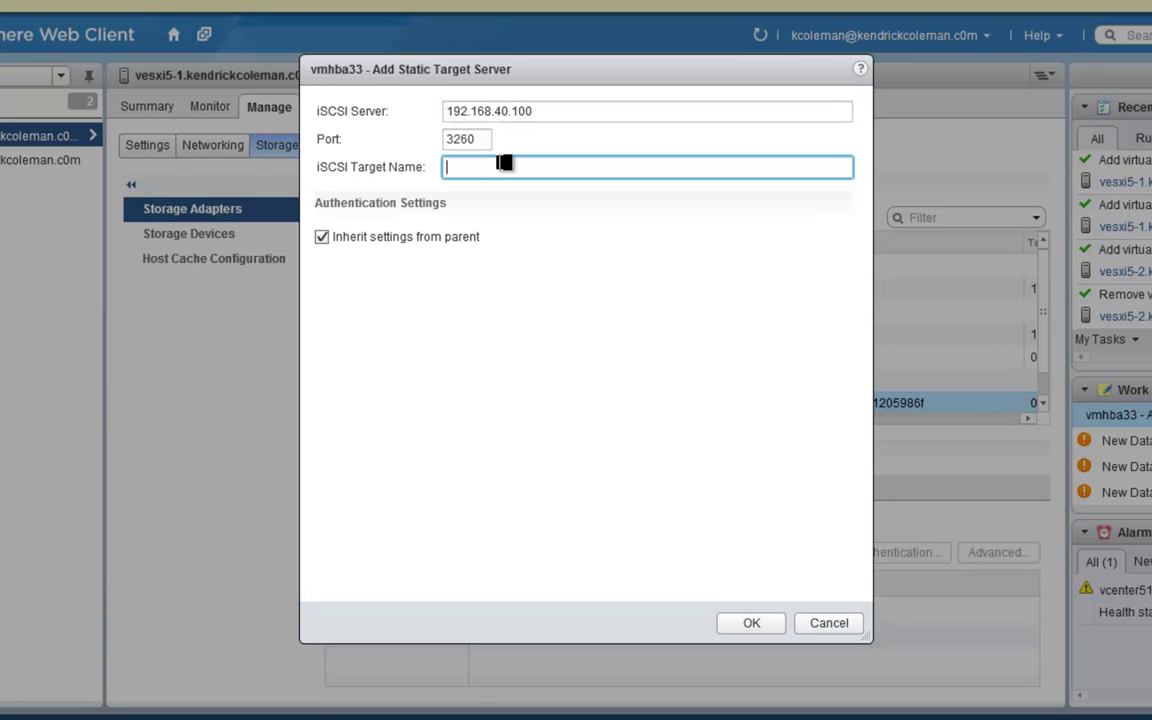
key(ctrl+v)
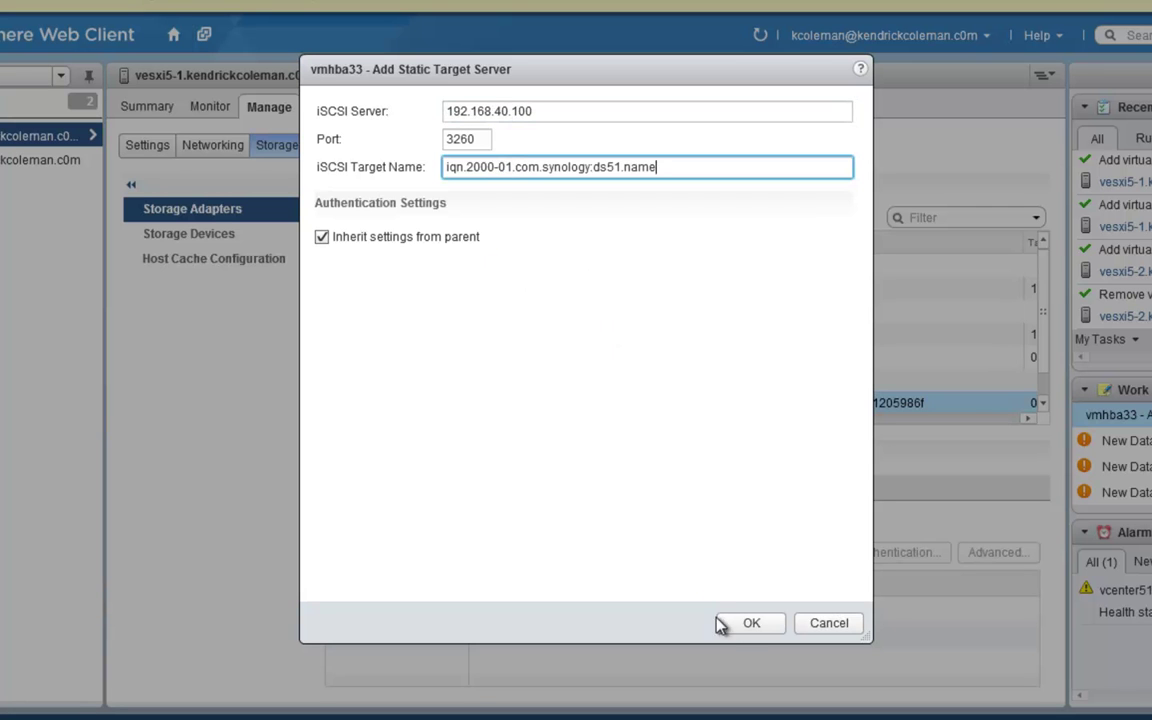
click(748, 624)
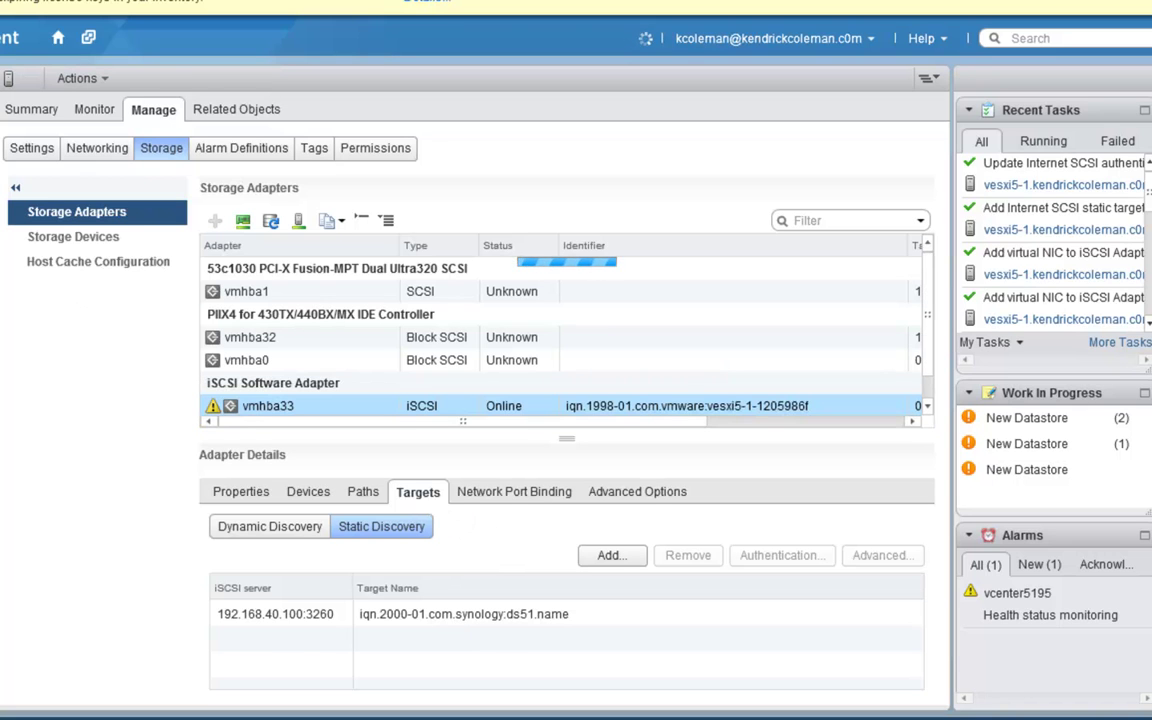
Step: Add a static target on vesxi5-2's adapter vmhba33 with server 192.168.40.100 and target name iqn.2000-01.com.synology:ds51.name
click(330, 405)
click(418, 491)
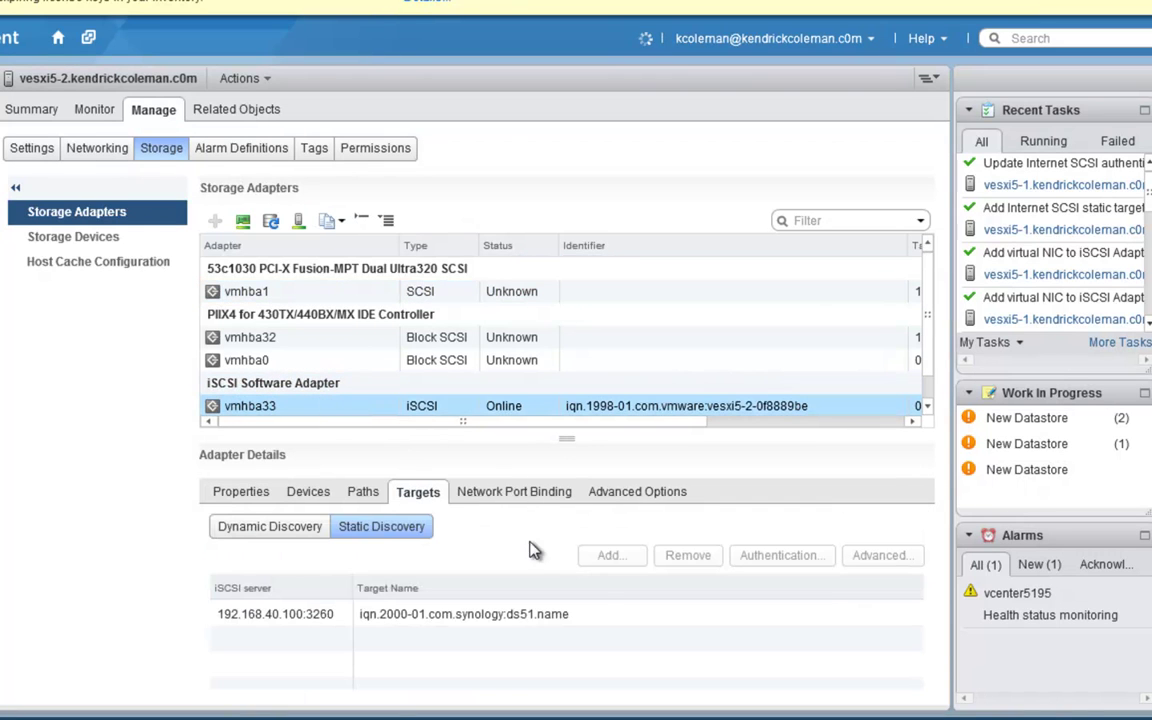
click(381, 526)
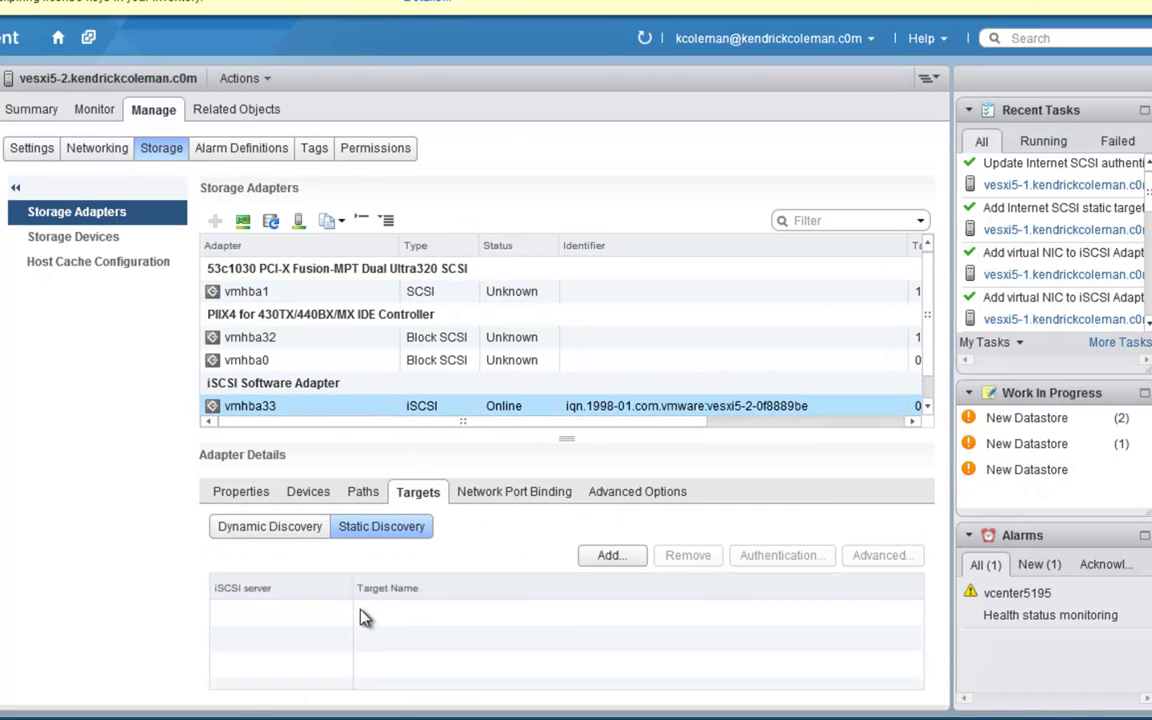
click(612, 555)
click(367, 118)
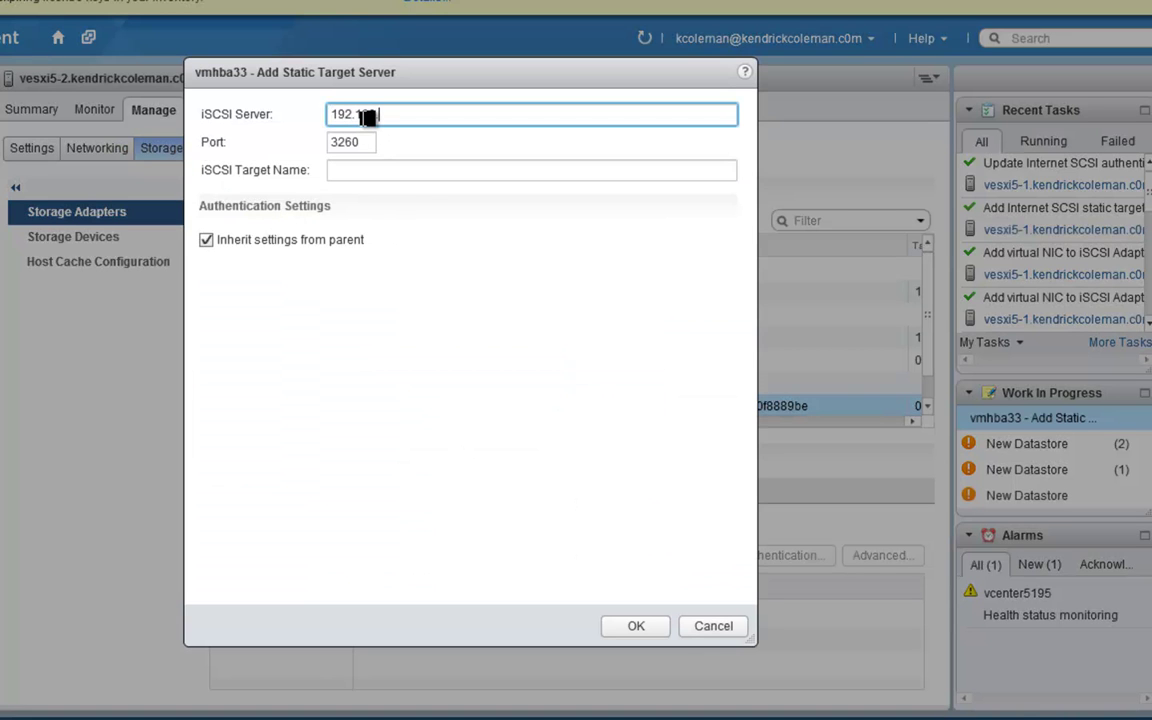
text(192.168.40.100)
key(Tab)
key(Tab)
key(ctrl+v)
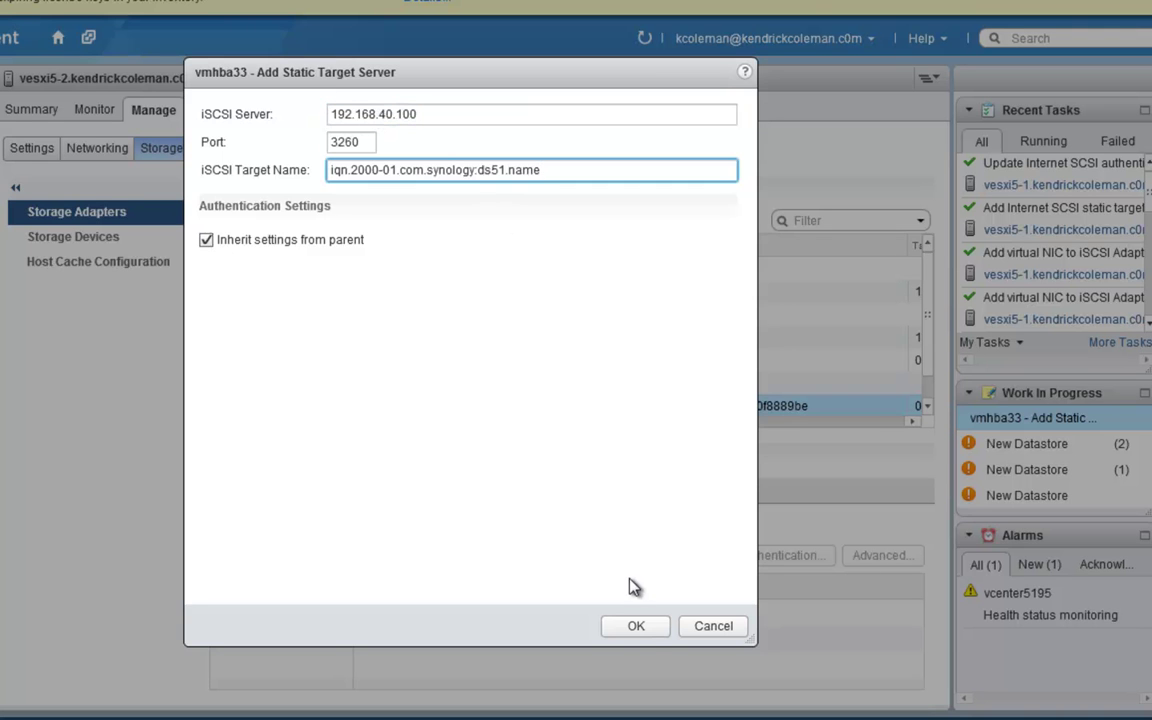
click(640, 626)
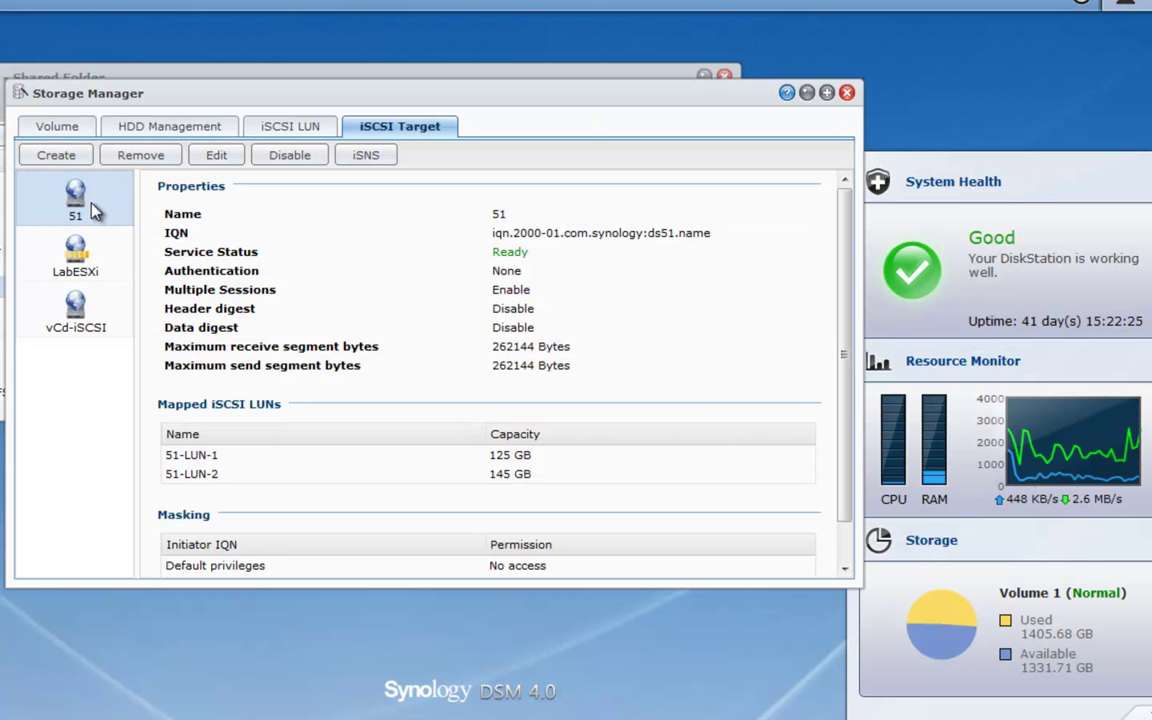
Step: Review the properties and target mappings of 51-LUN-1 and 51-LUN-2 in Synology Storage Manager
click(290, 126)
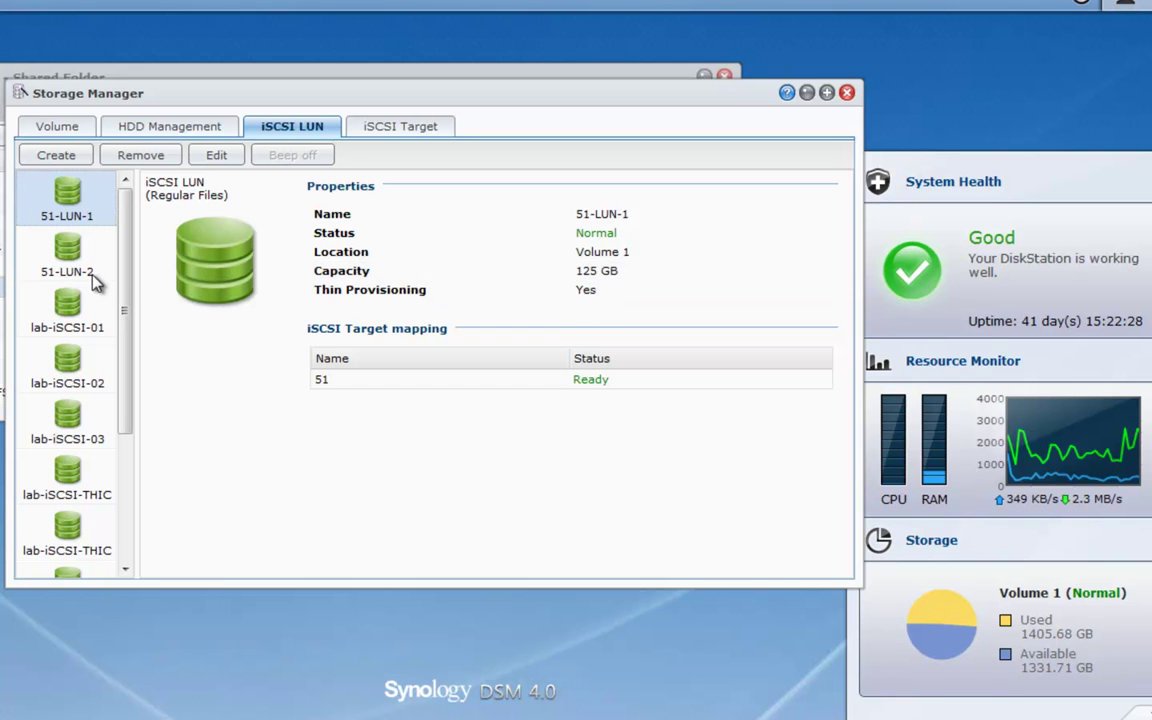
click(83, 247)
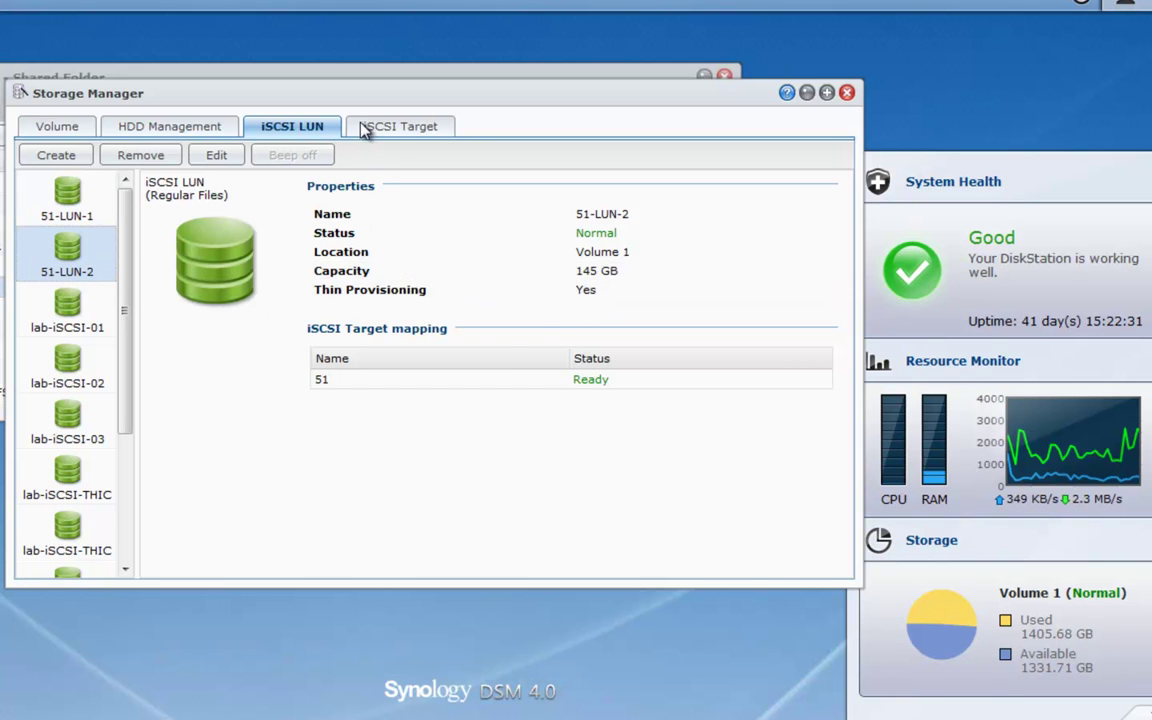
click(392, 125)
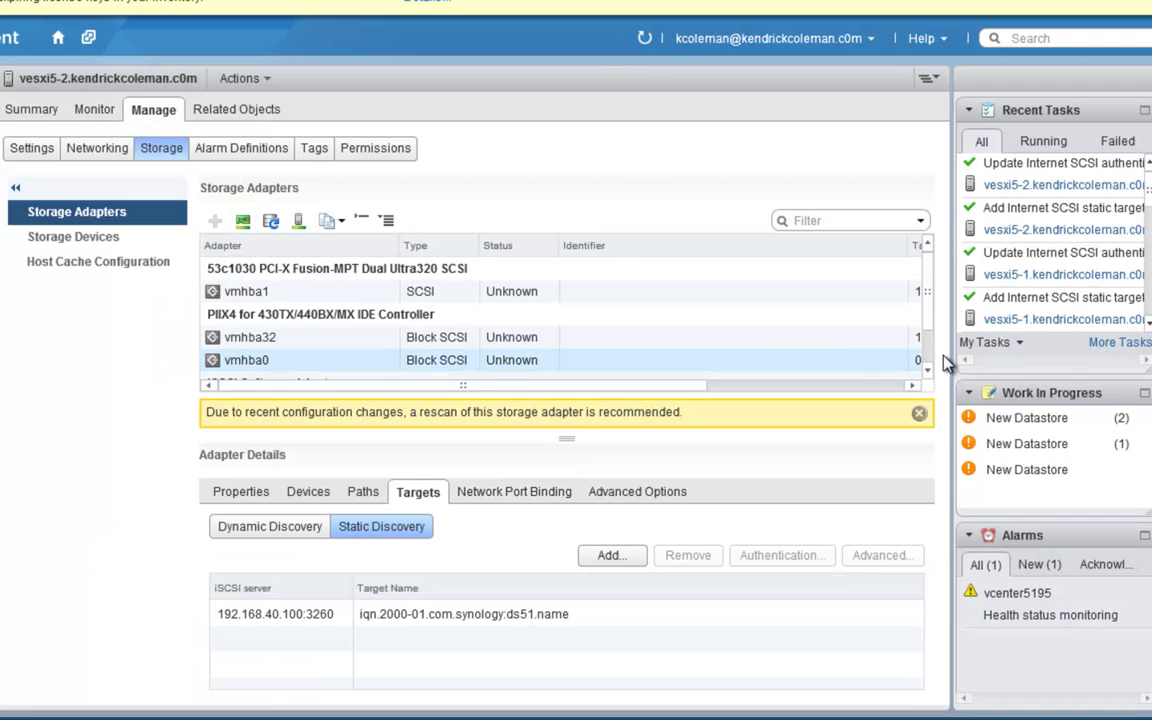
Step: Copy the iSCSI name of adapter vmhba33 on host vesxi5-2 from its general properties in the vSphere Web Client
scroll(837, 319, down, 1)
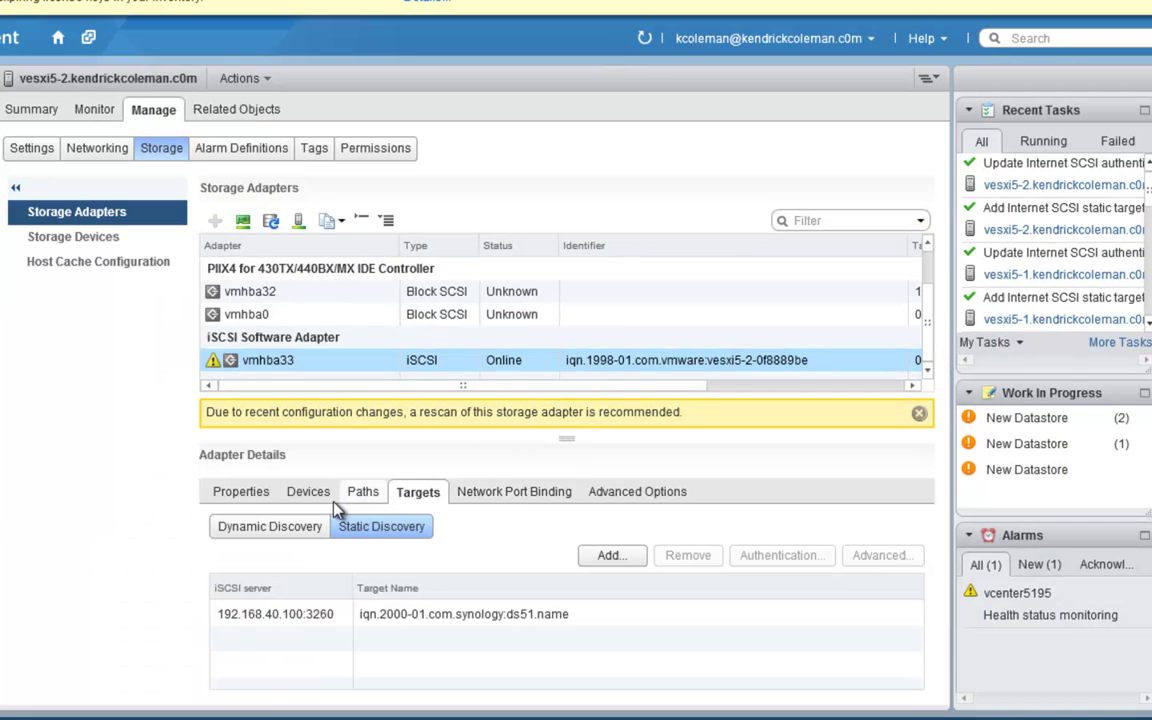
click(250, 491)
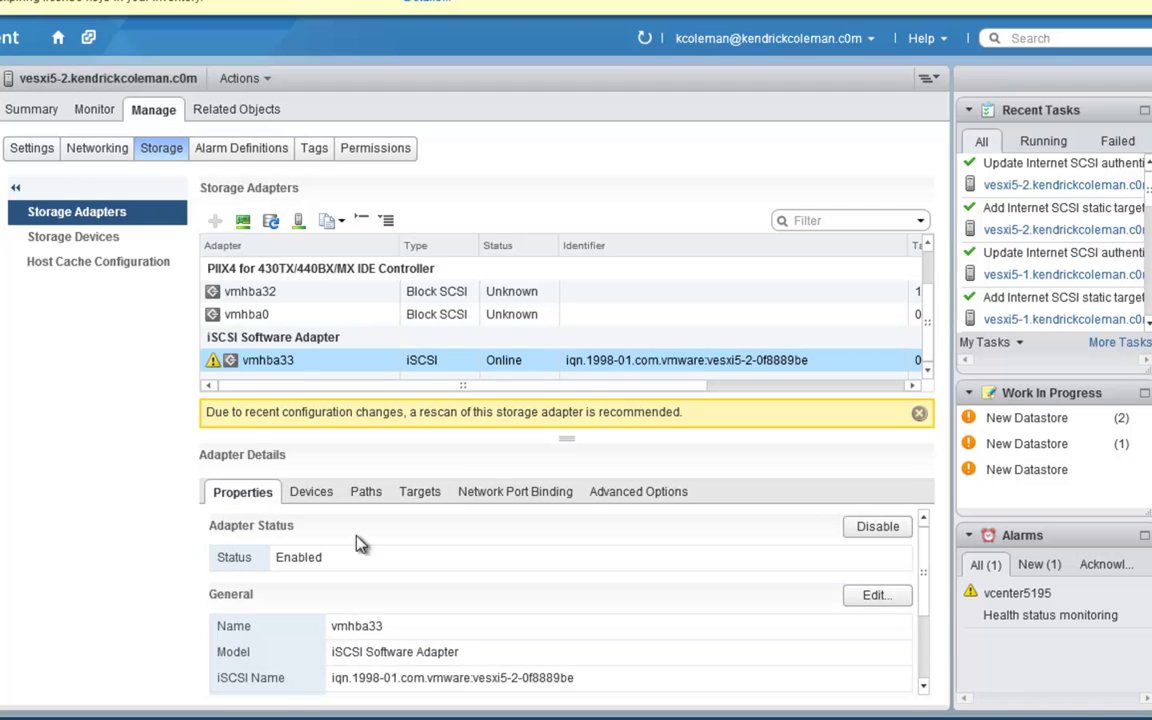
click(858, 595)
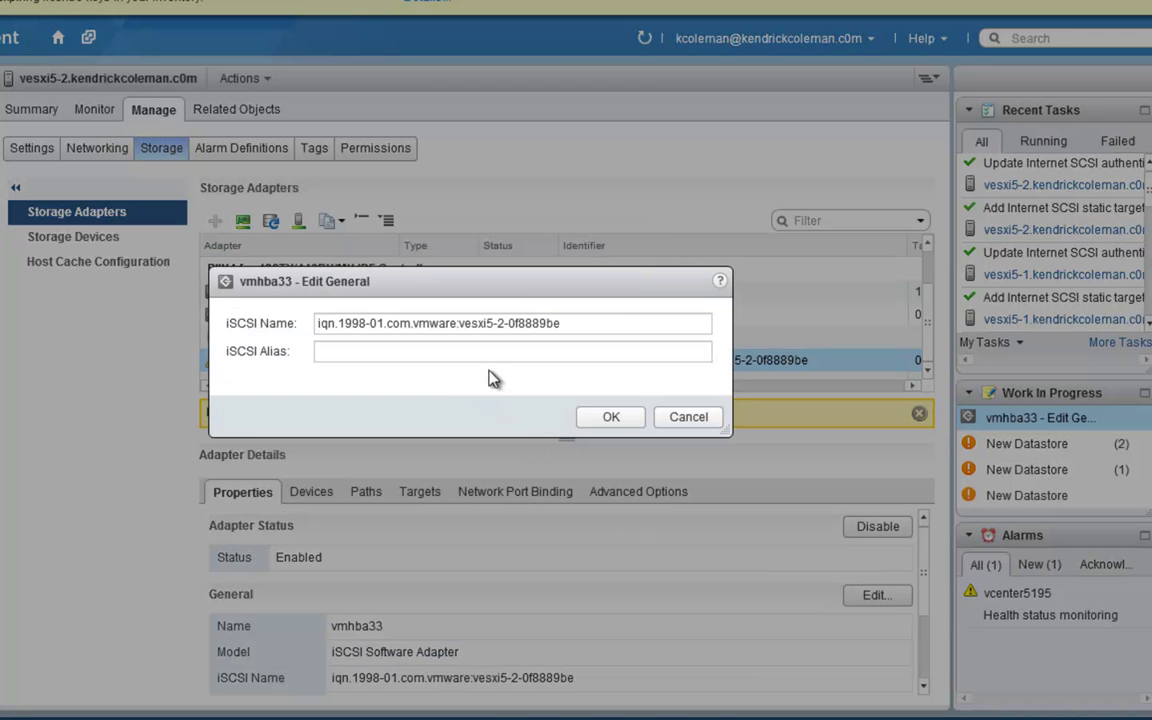
click(547, 323)
drag(332, 326, 301, 330)
key(ctrl+c)
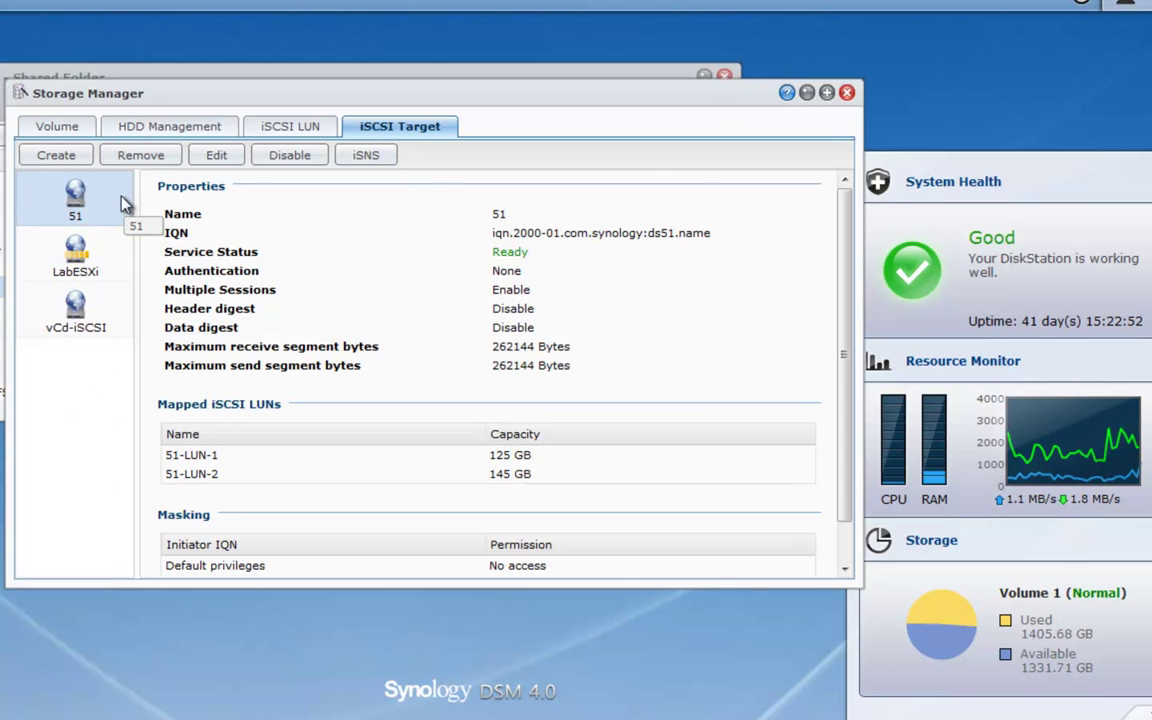
Step: Delete the vesxi5-1 and vesxi5-2 initiator entries from the masking list of Synology iSCSI target 51
click(224, 157)
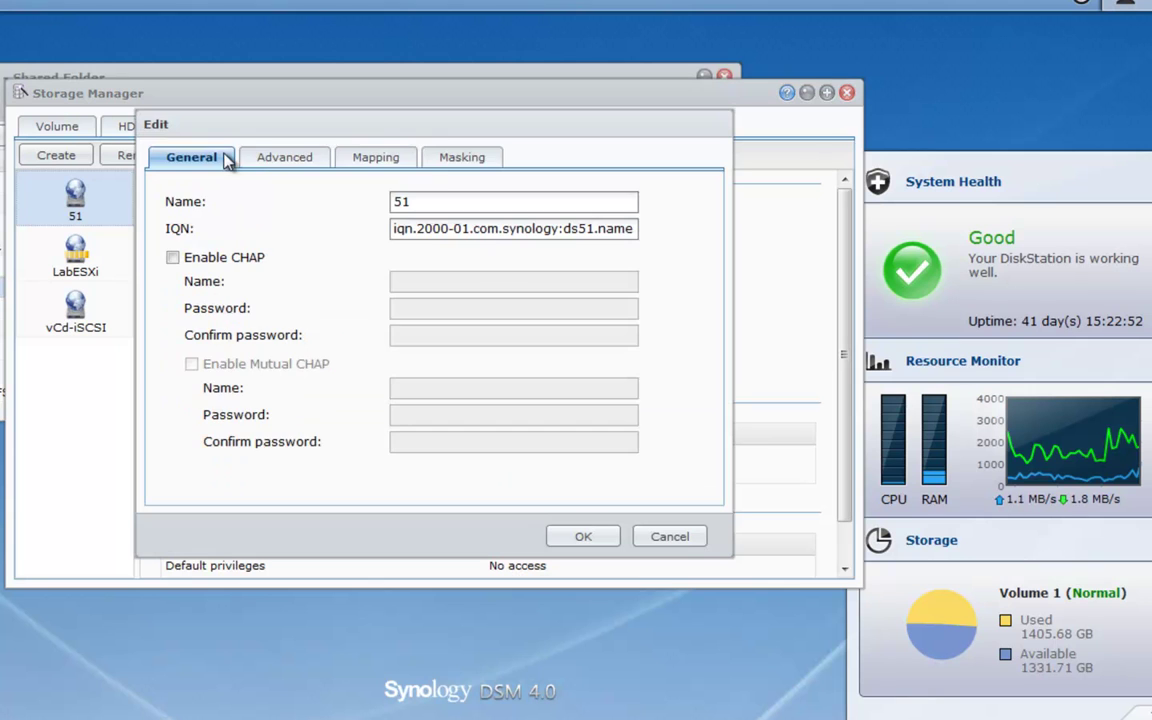
click(443, 161)
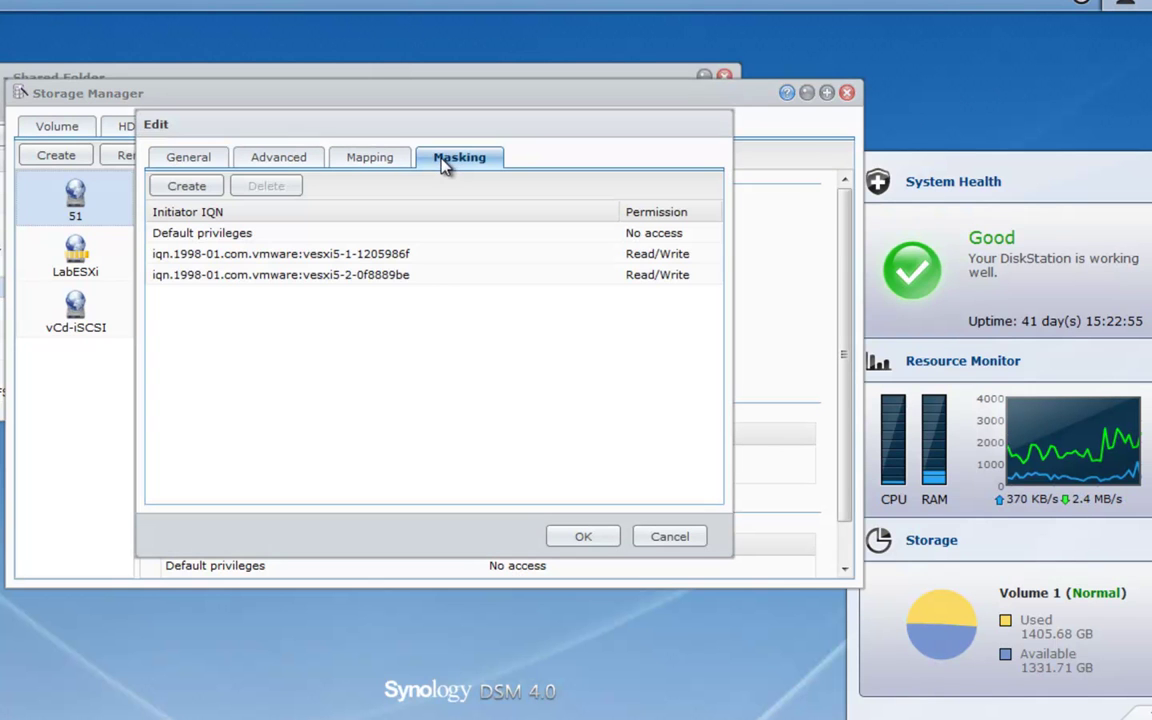
click(175, 254)
click(270, 195)
click(262, 254)
click(240, 192)
Step: Create a masking entry on target 51 for initiator iqn.1998-01.com.vmware:vesxi5-2-0f8889be with Read/Write permission
click(220, 190)
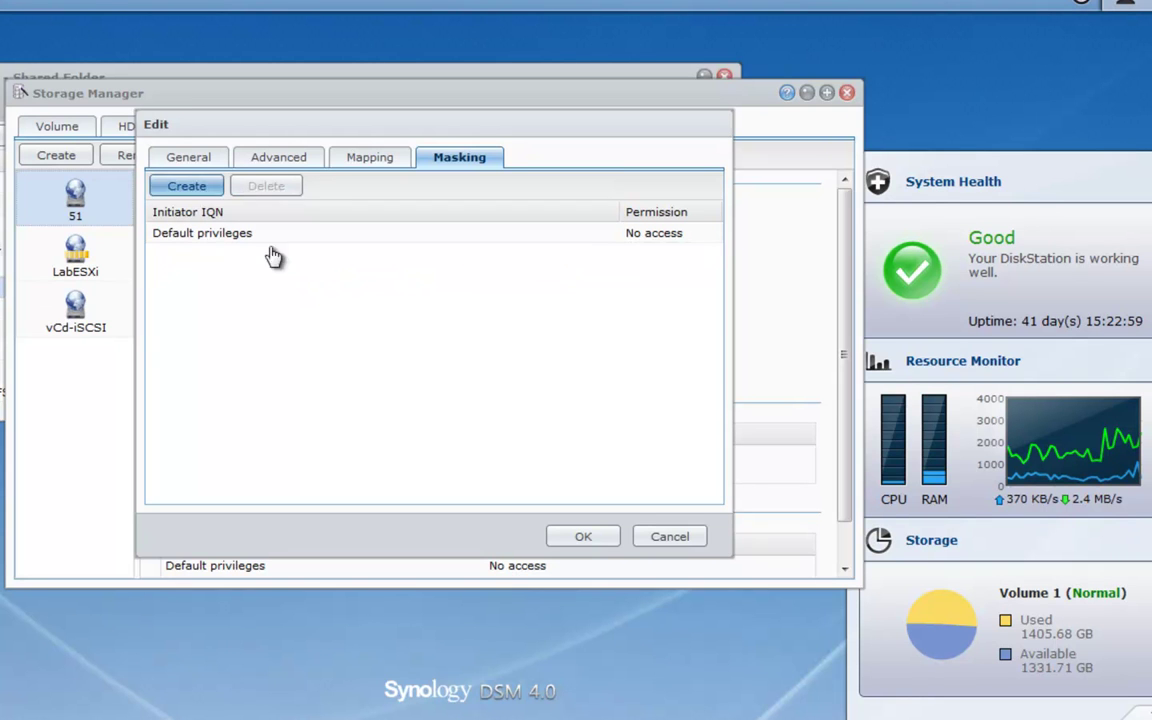
key(ctrl+v)
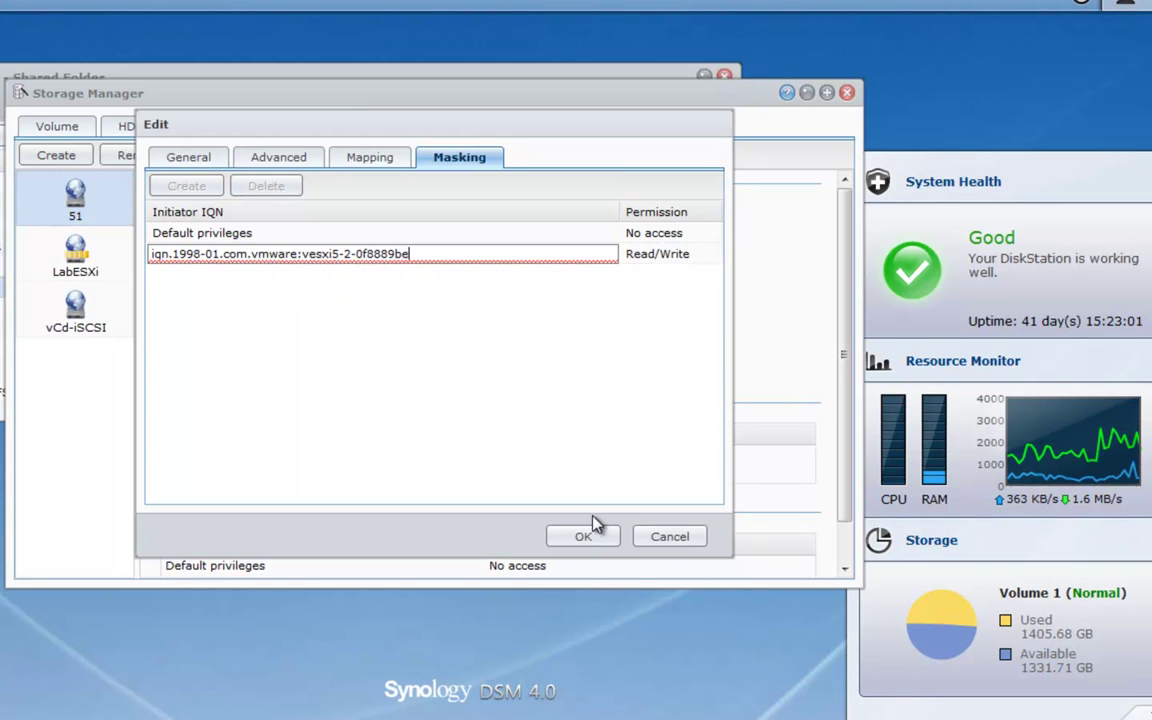
click(472, 285)
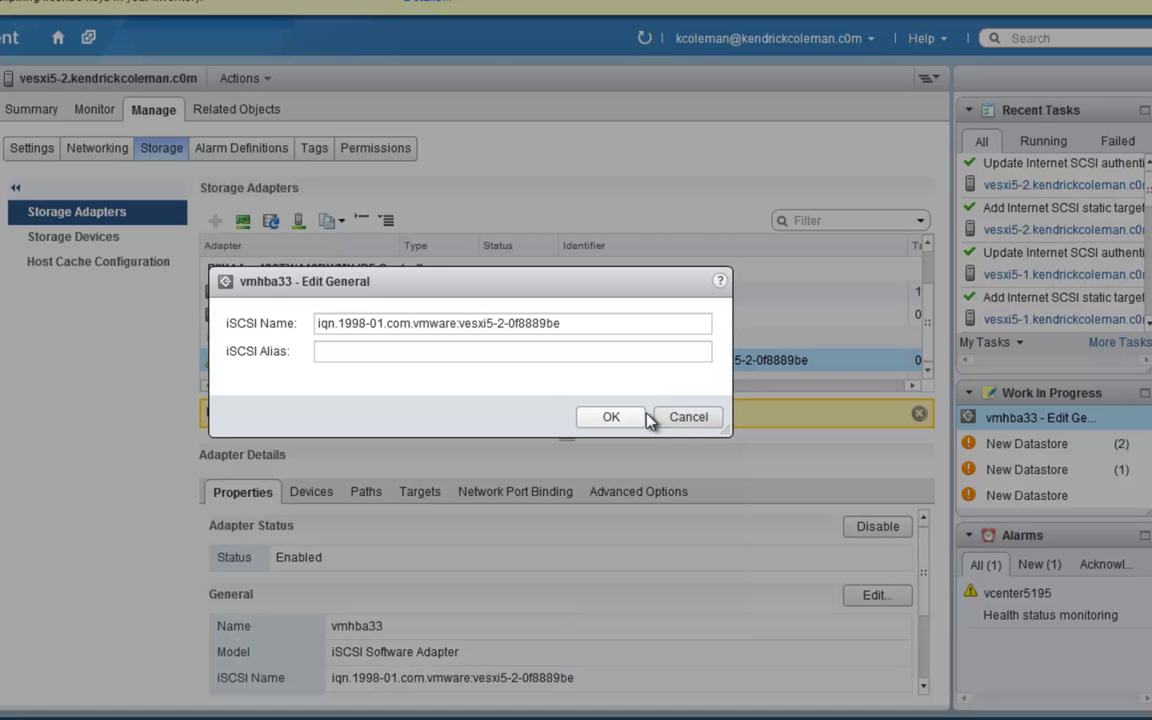
Step: Copy the iSCSI name of adapter vmhba33 on host vesxi5-1 from its general properties
click(688, 418)
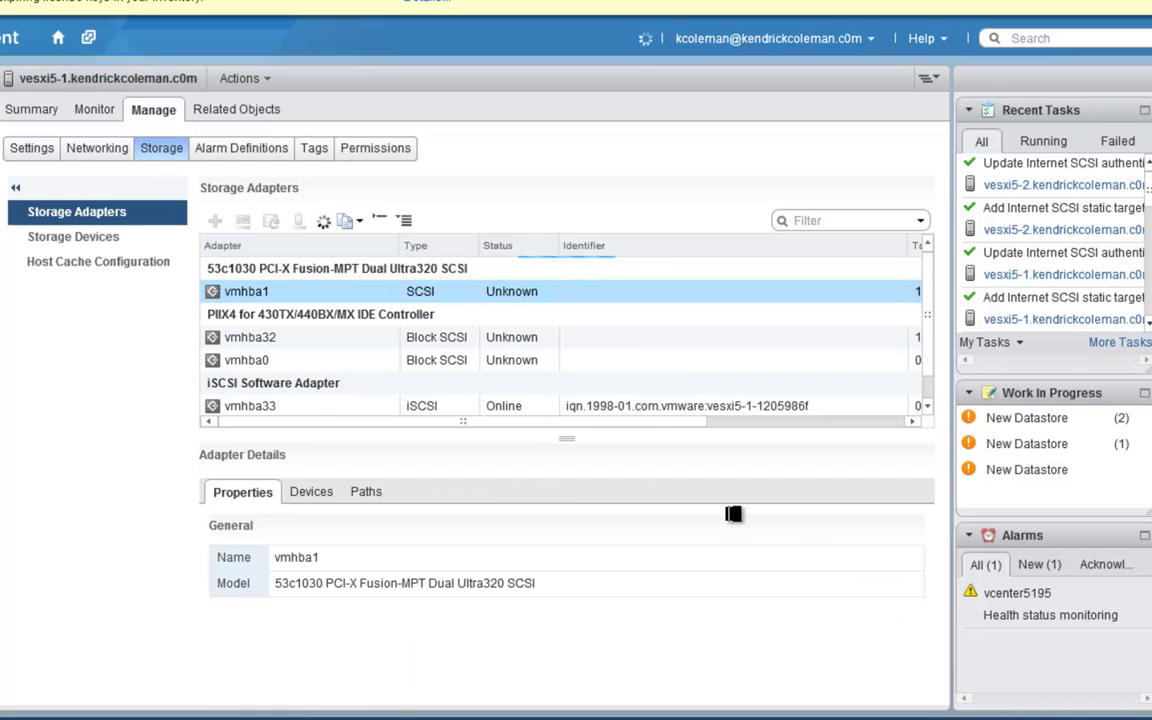
click(262, 405)
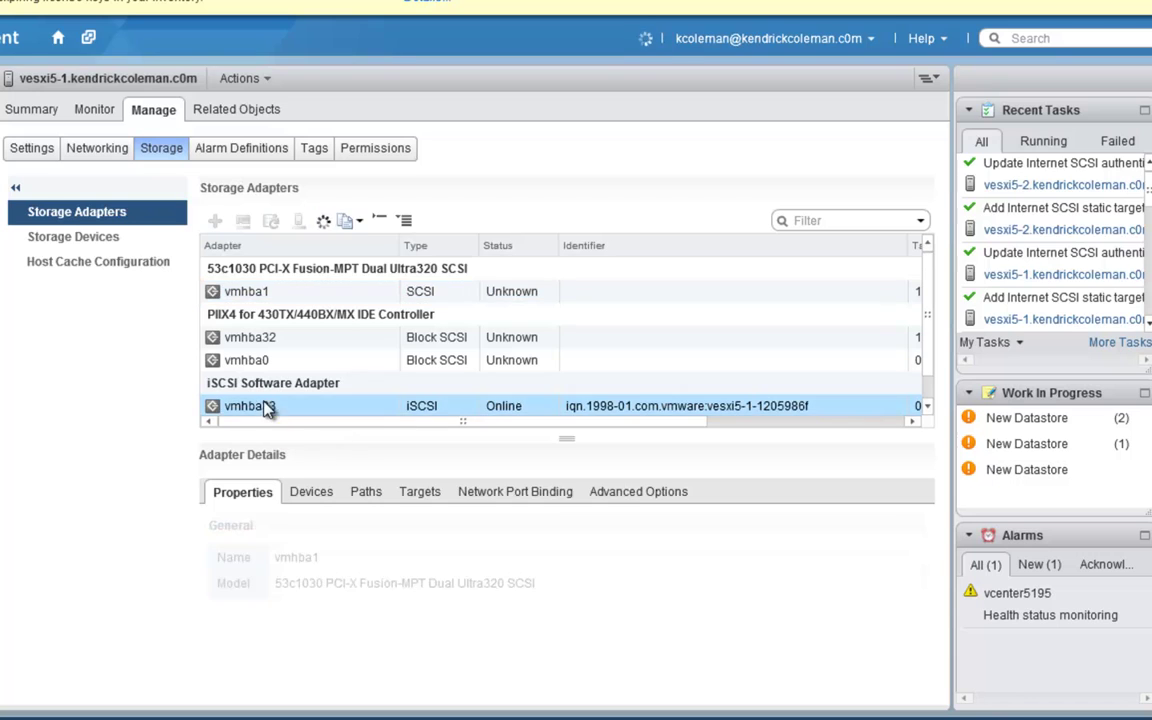
click(868, 596)
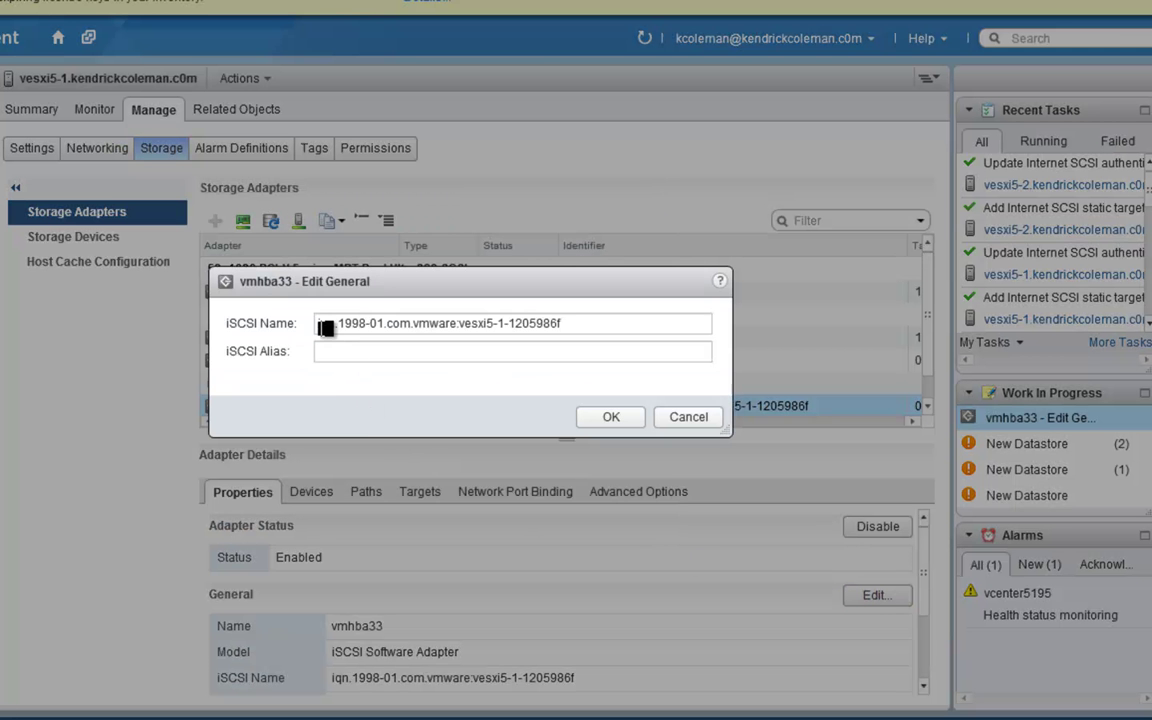
drag(322, 325, 628, 345)
key(ctrl+c)
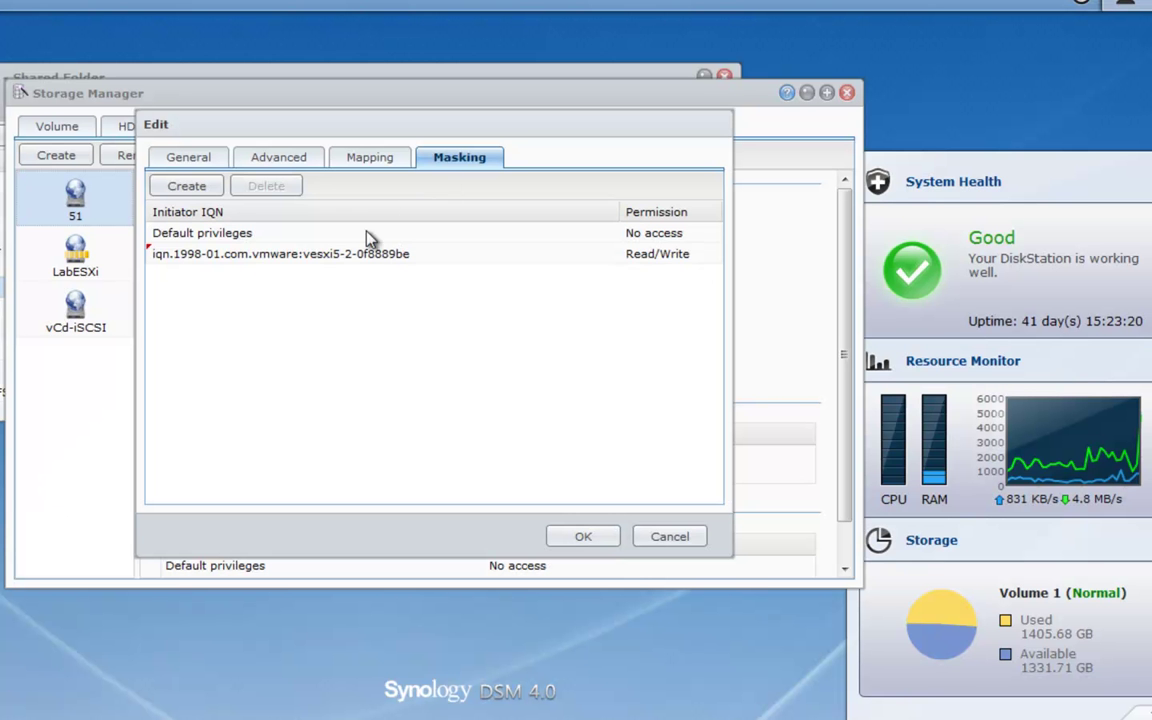
Step: In Synology Storage Manager, add and save a target 51 masking entry for iqn.1998-01.com.vmware:vesxi5-1-1205986f, and close the adapter's edit dialog in the vSphere Web Client
click(187, 186)
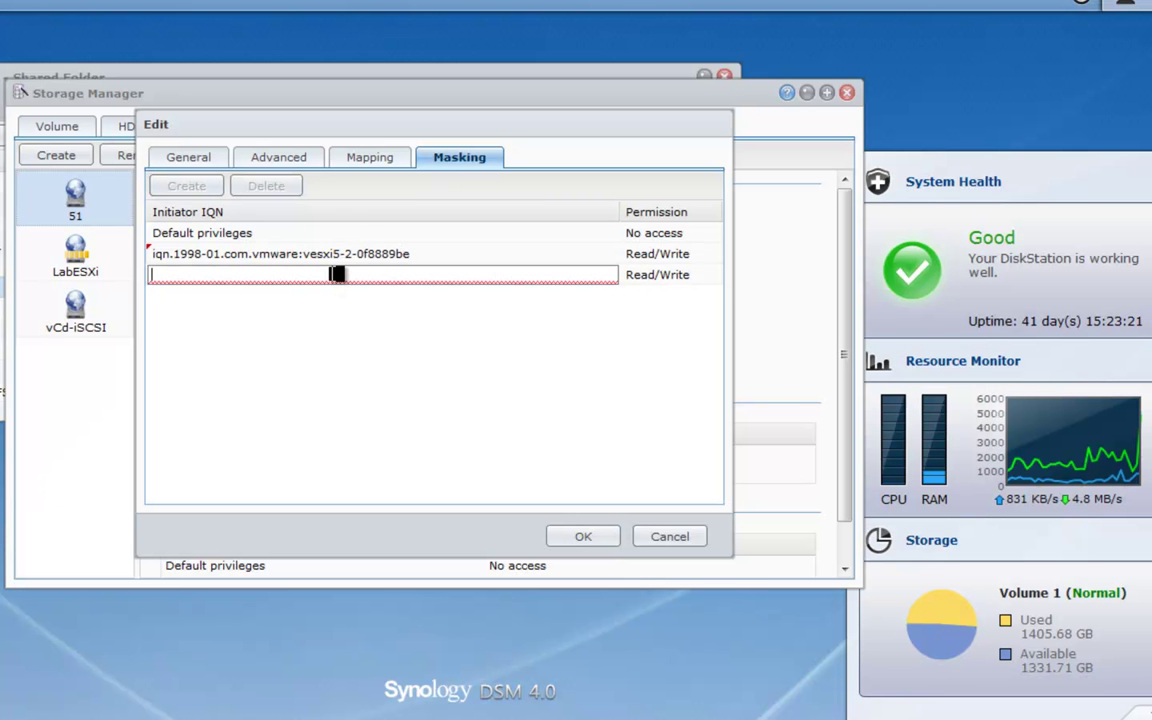
key(ctrl+v)
key(Return)
click(584, 538)
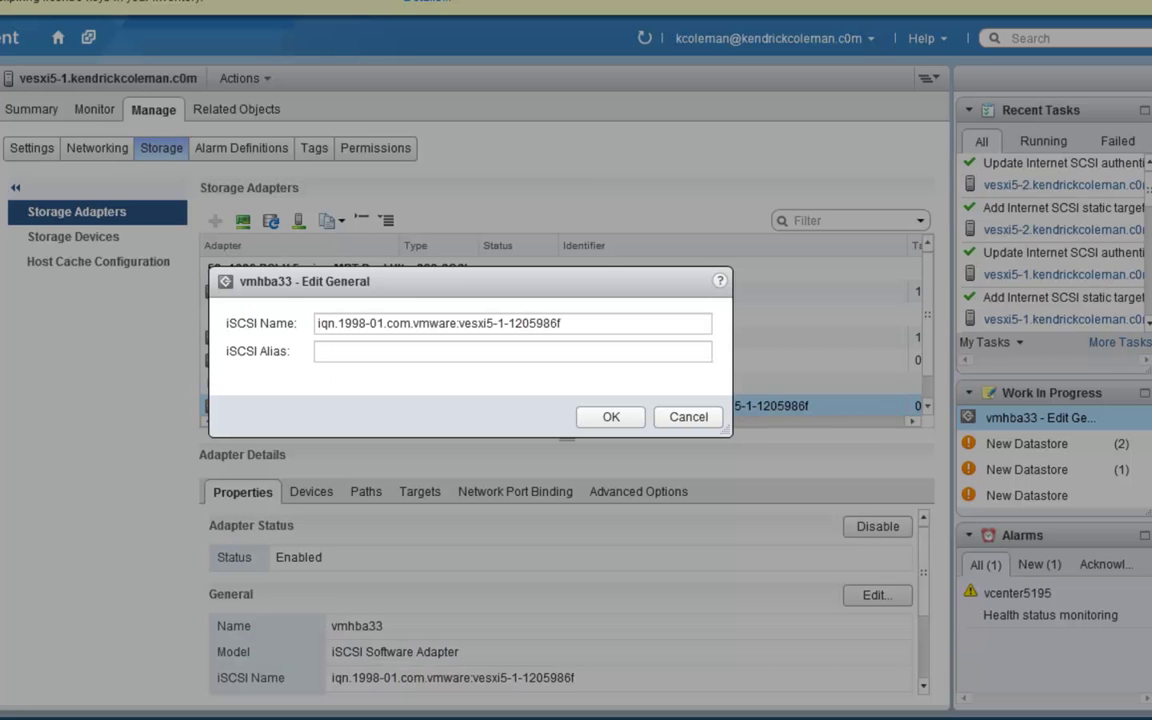
key(Escape)
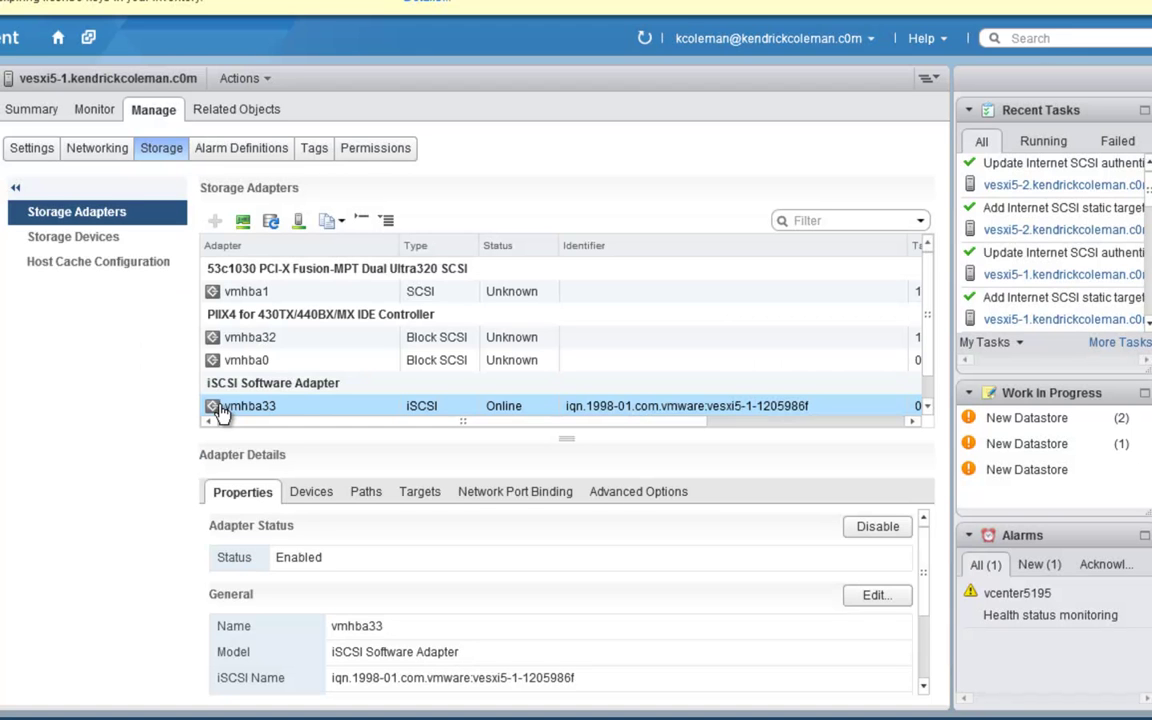
Step: Rescan the iSCSI software adapter vmhba33 on hosts vesxi5-1 and vesxi5-2
click(242, 228)
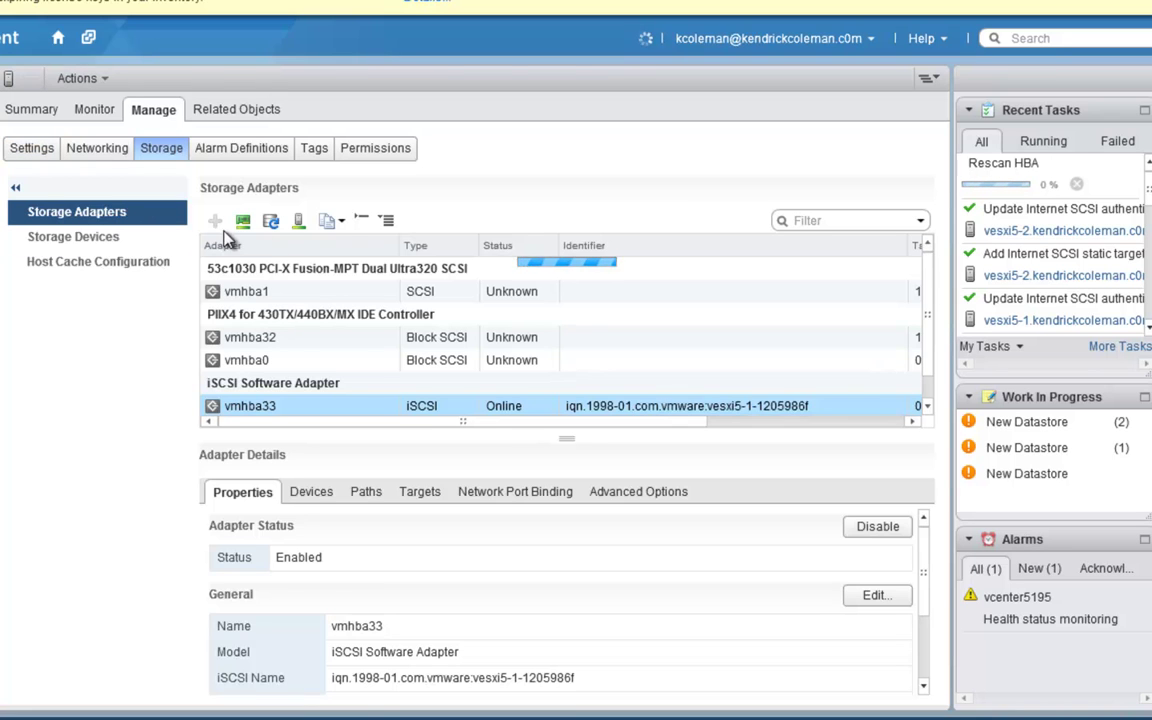
click(262, 411)
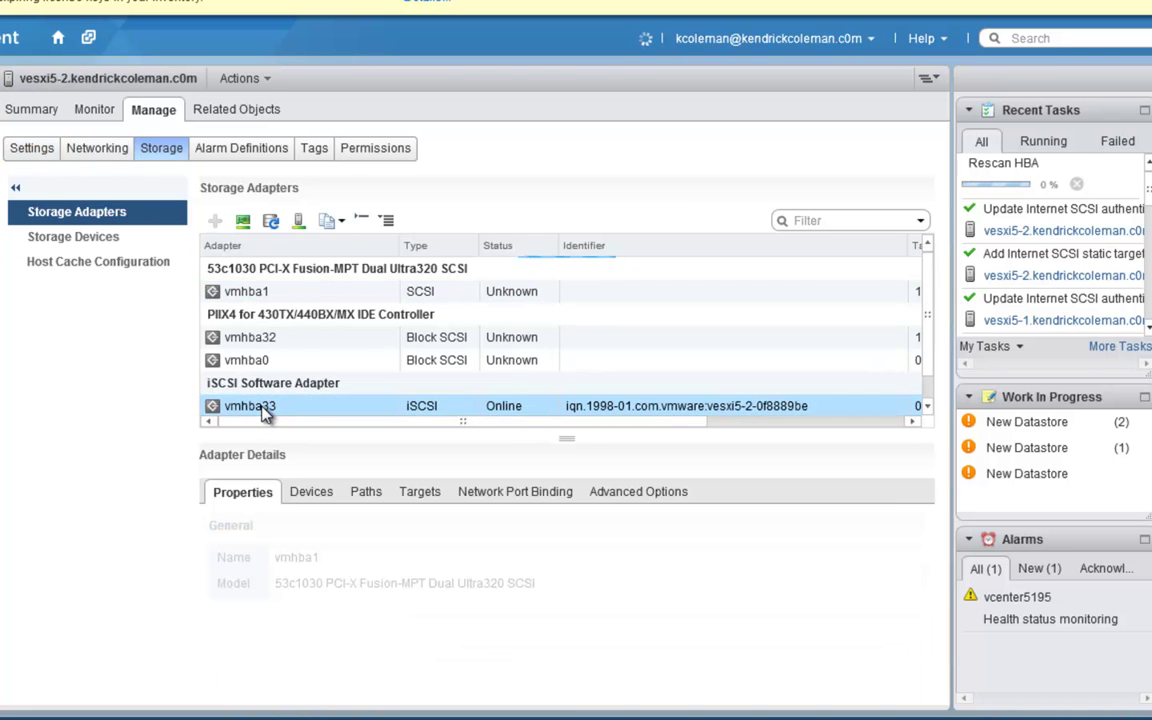
click(242, 222)
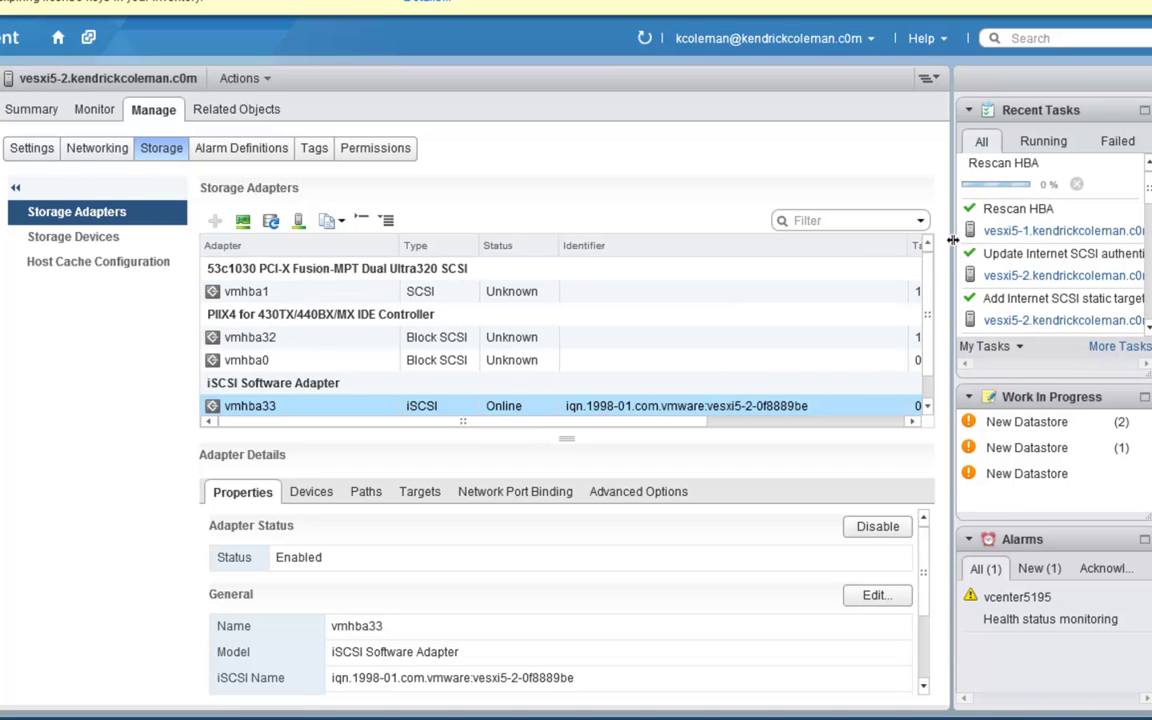
Step: Mount the unmounted Synology iSCSI disk on adapter vmhba33 of host vesxi5-1
click(2, 232)
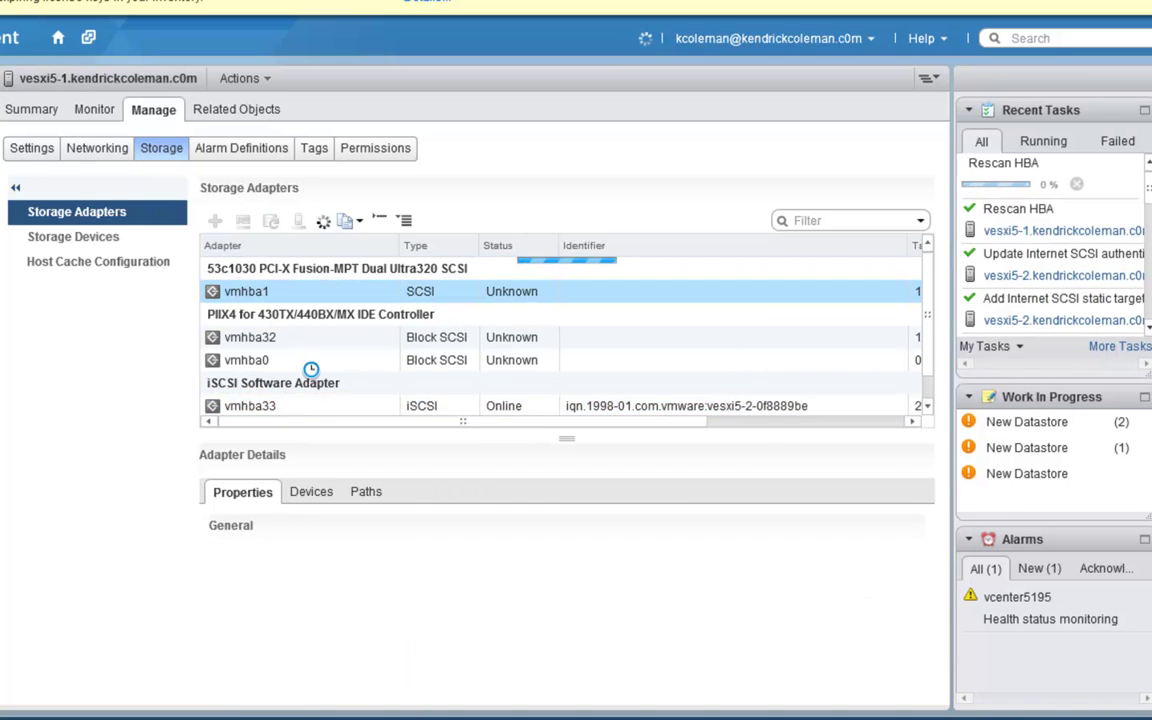
click(249, 408)
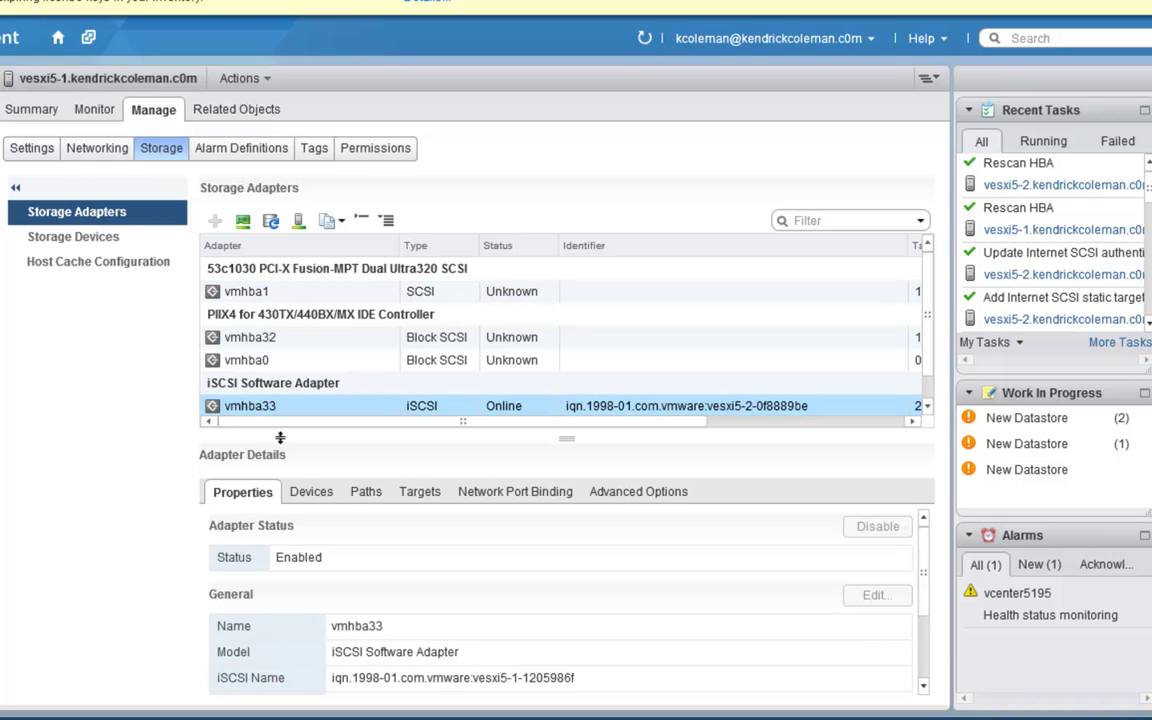
click(311, 494)
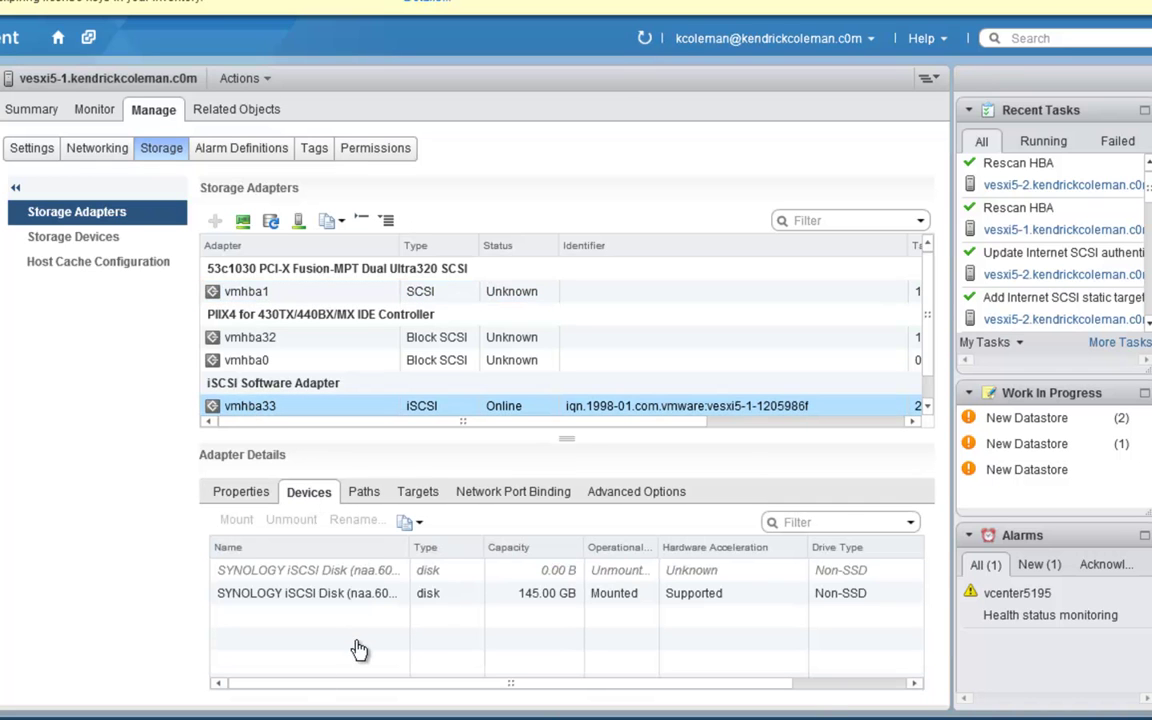
click(363, 572)
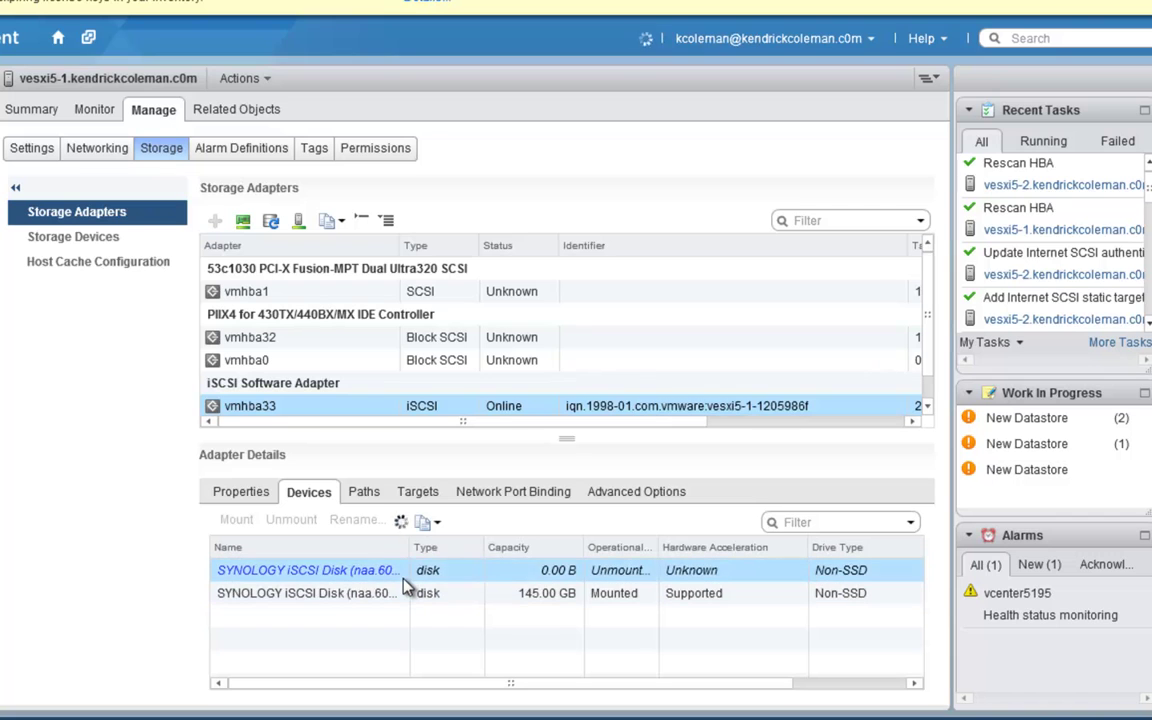
click(237, 521)
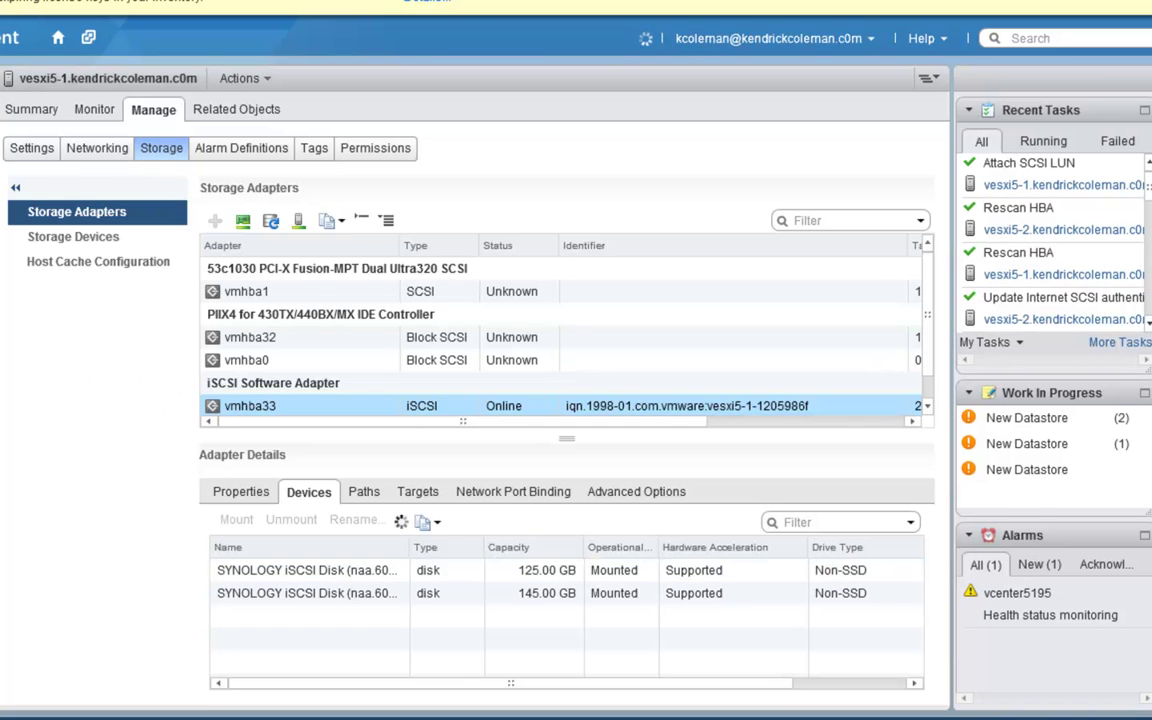
Step: Mount the unmounted Synology iSCSI disk on adapter vmhba33 of host vesxi5-2
click(263, 403)
click(332, 578)
click(237, 521)
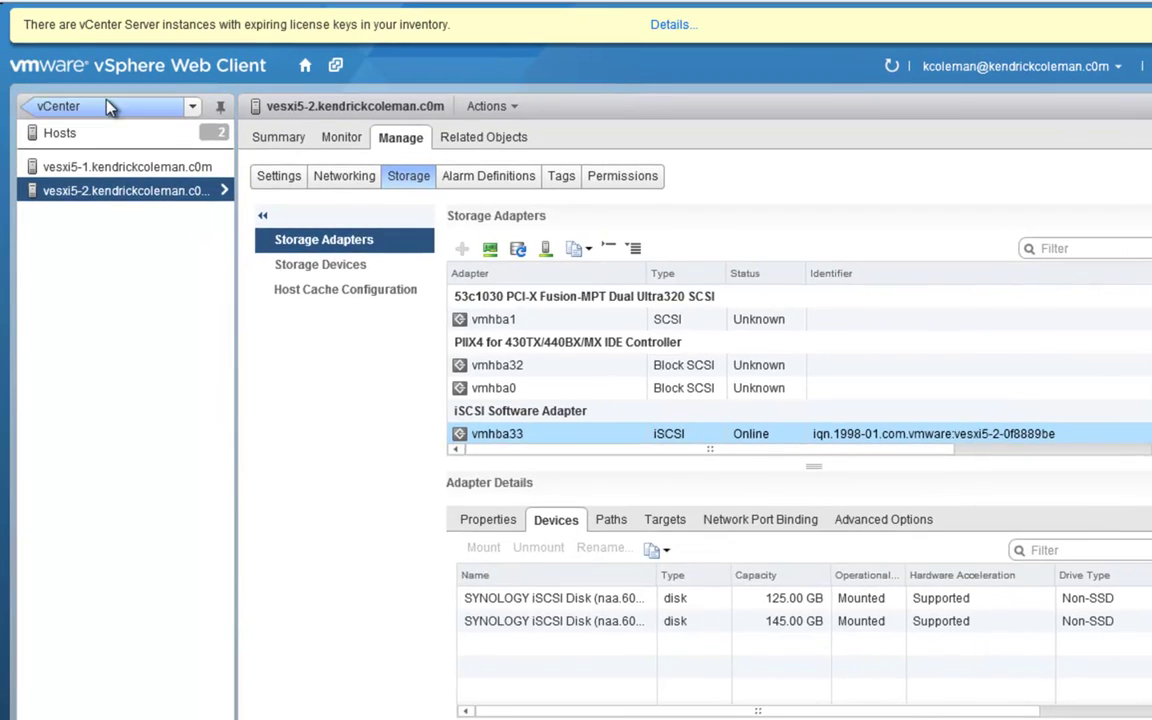
Step: Start a new datastore named iSCSI-125 from the vCenter datastore list, placed in cluster 51 of the Louisville datacenter
click(95, 90)
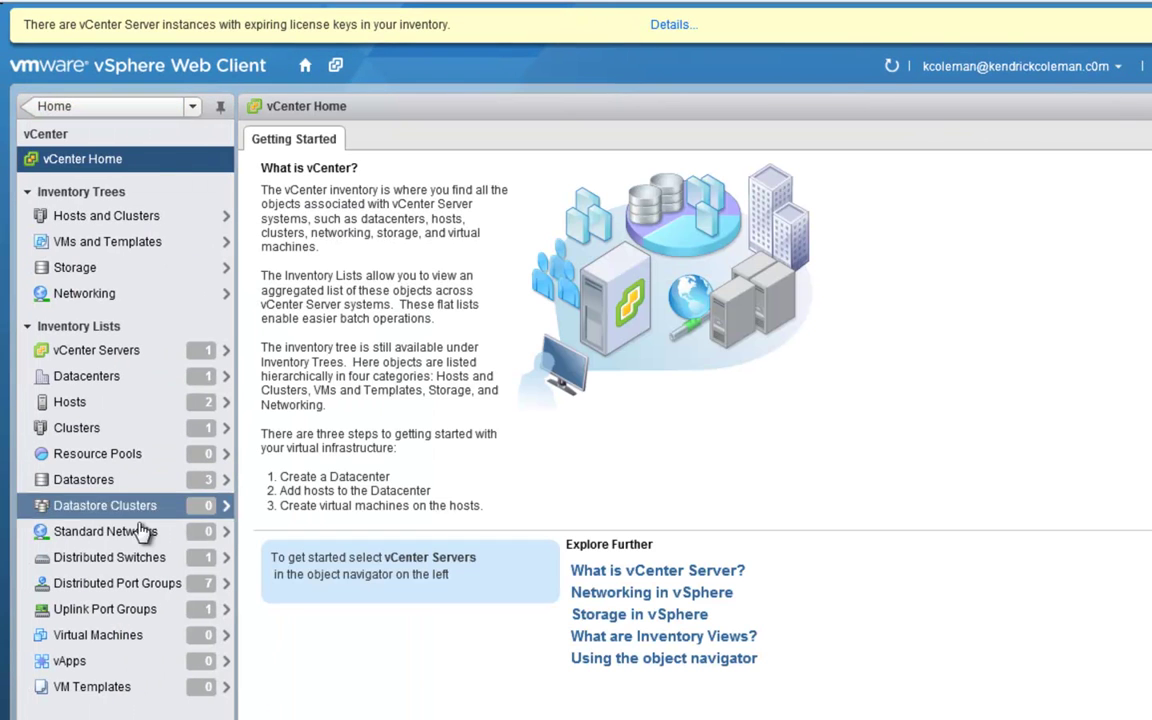
click(128, 484)
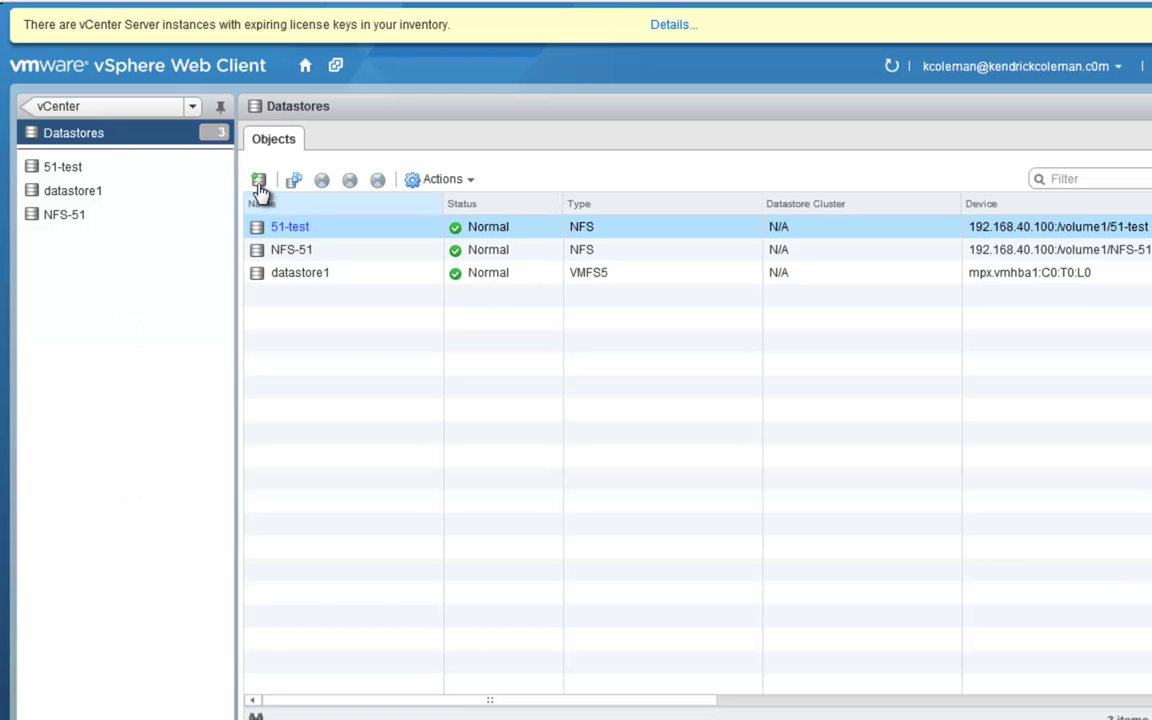
click(258, 181)
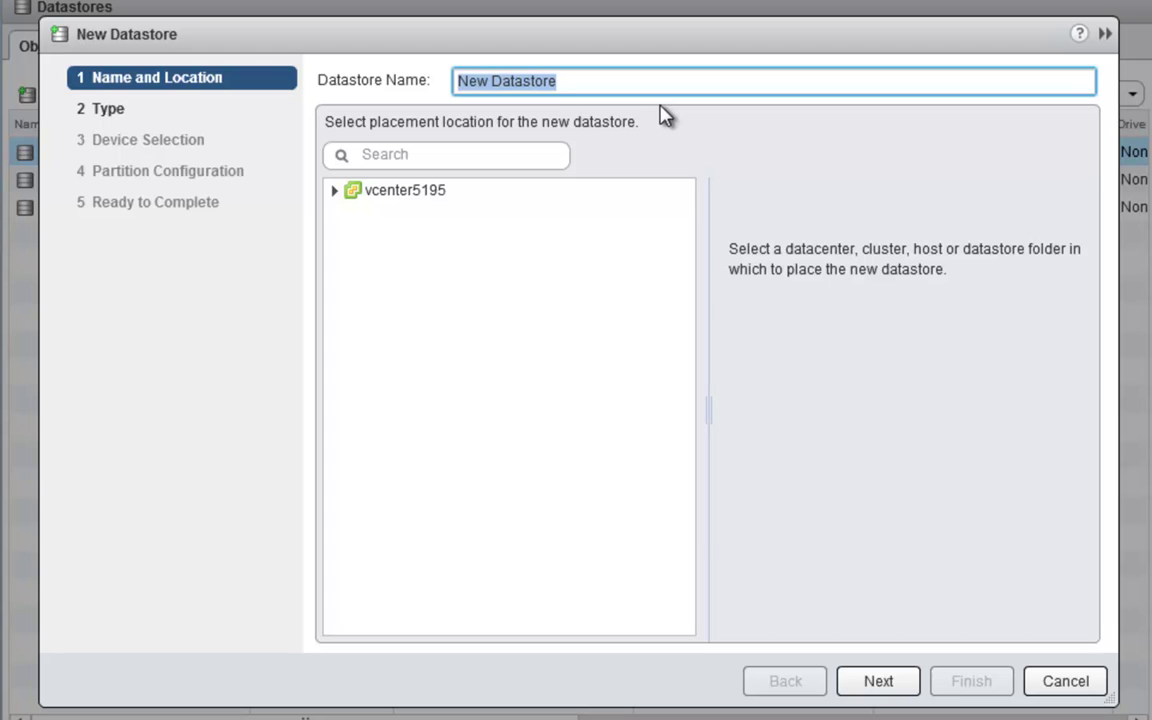
text(iSCSI-125)
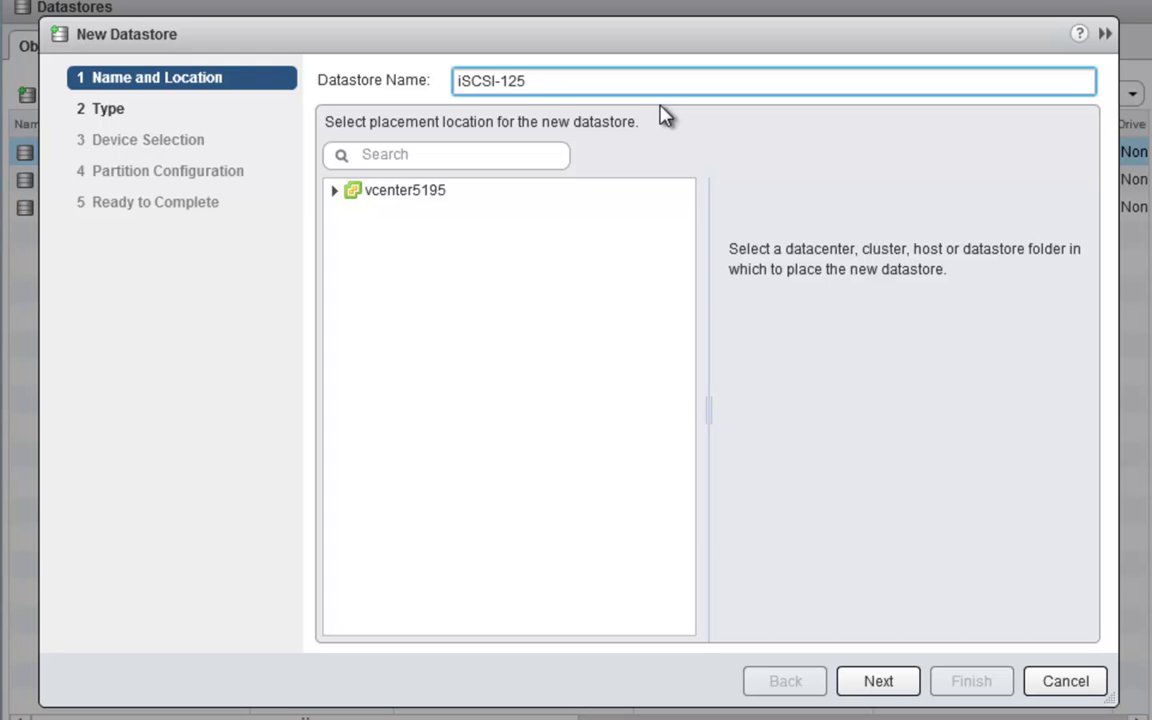
click(332, 193)
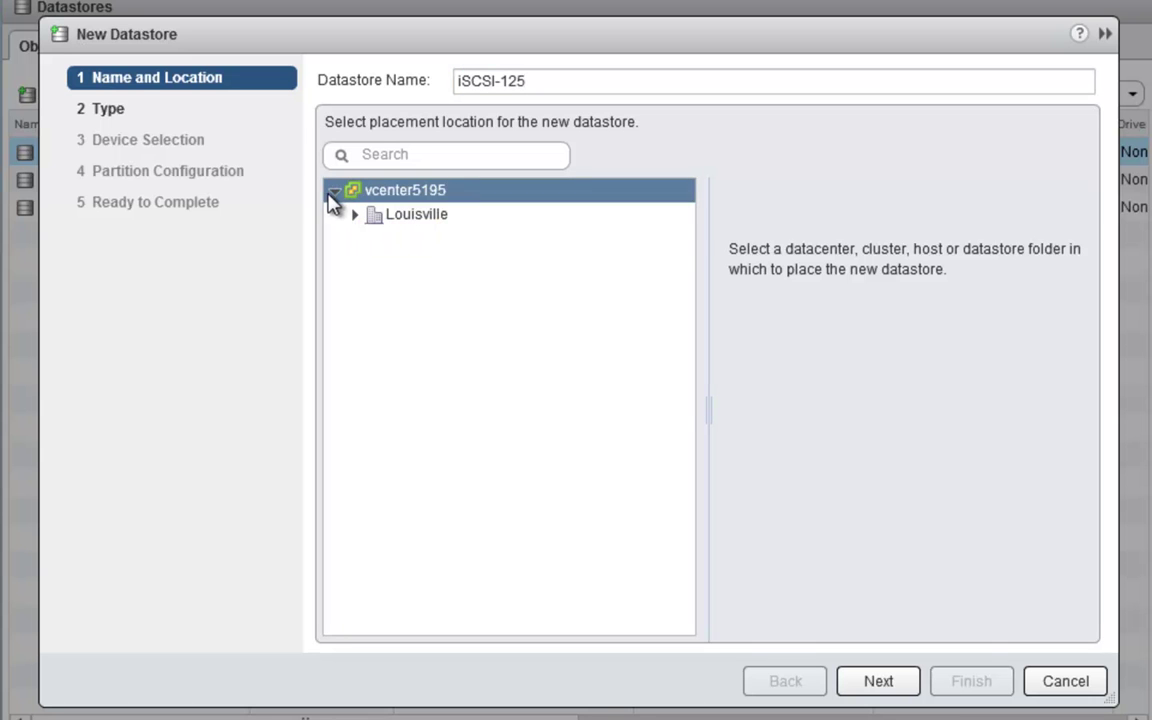
click(355, 214)
click(378, 247)
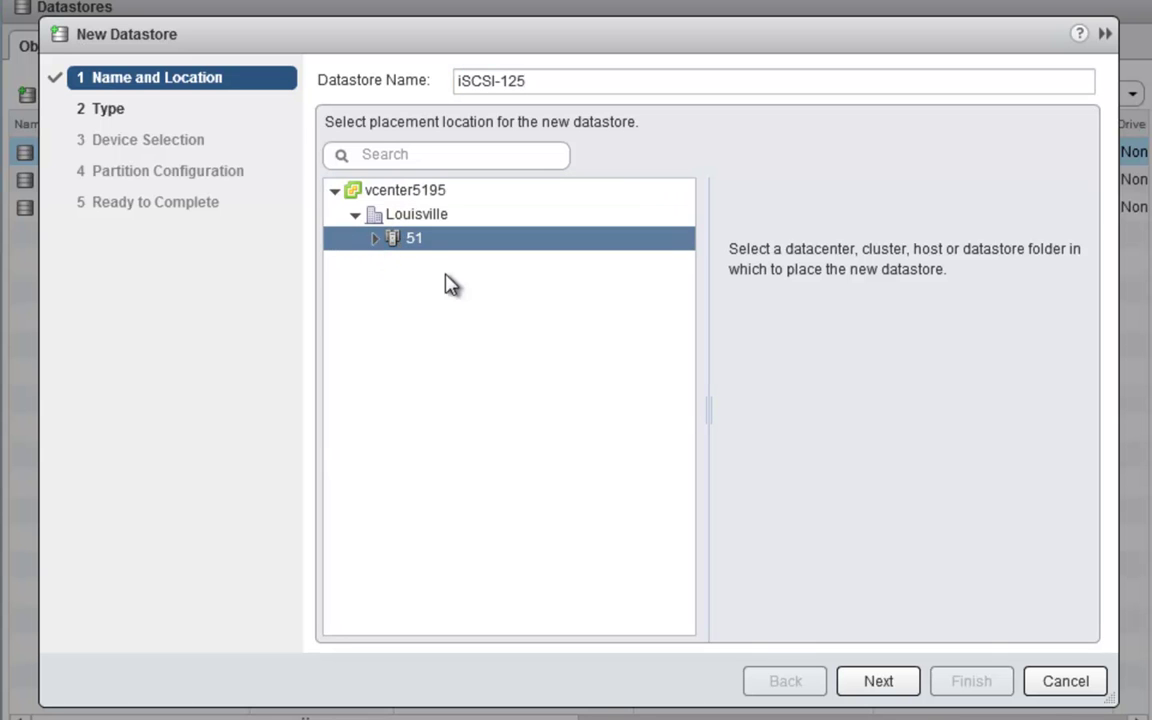
click(876, 683)
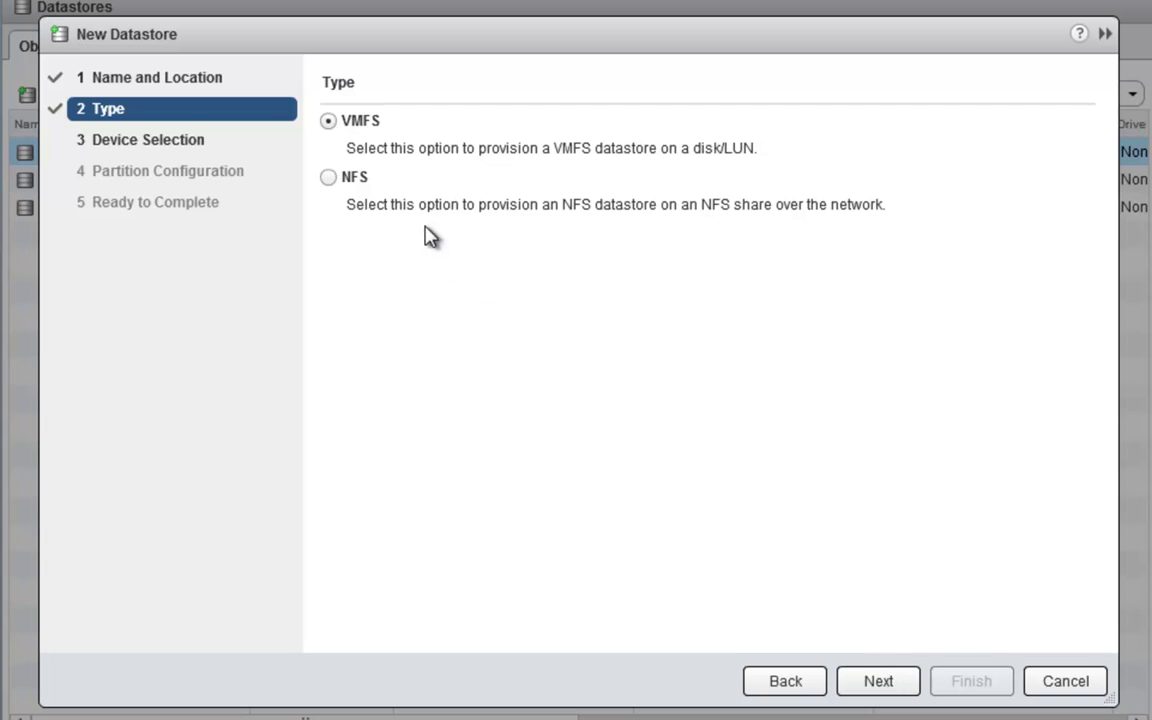
Step: Keep the VMFS type and select the 125 GB Synology disk, LUN 0, as seen from host vesxi5-1
click(882, 682)
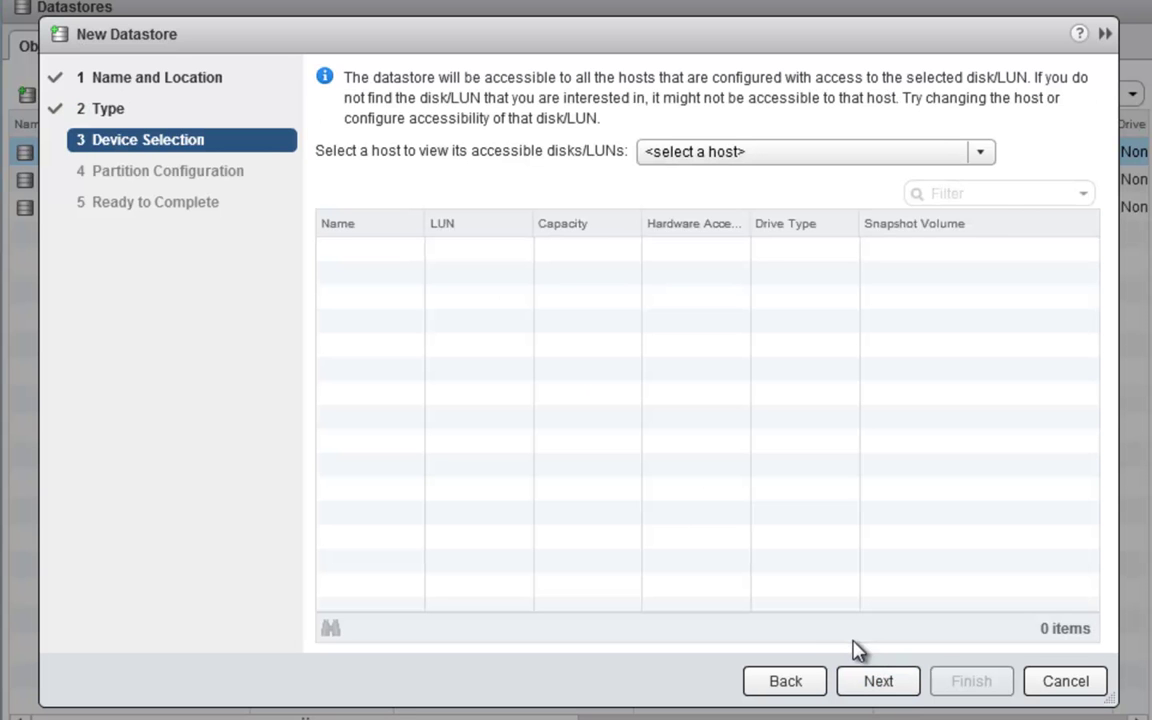
click(658, 150)
click(688, 208)
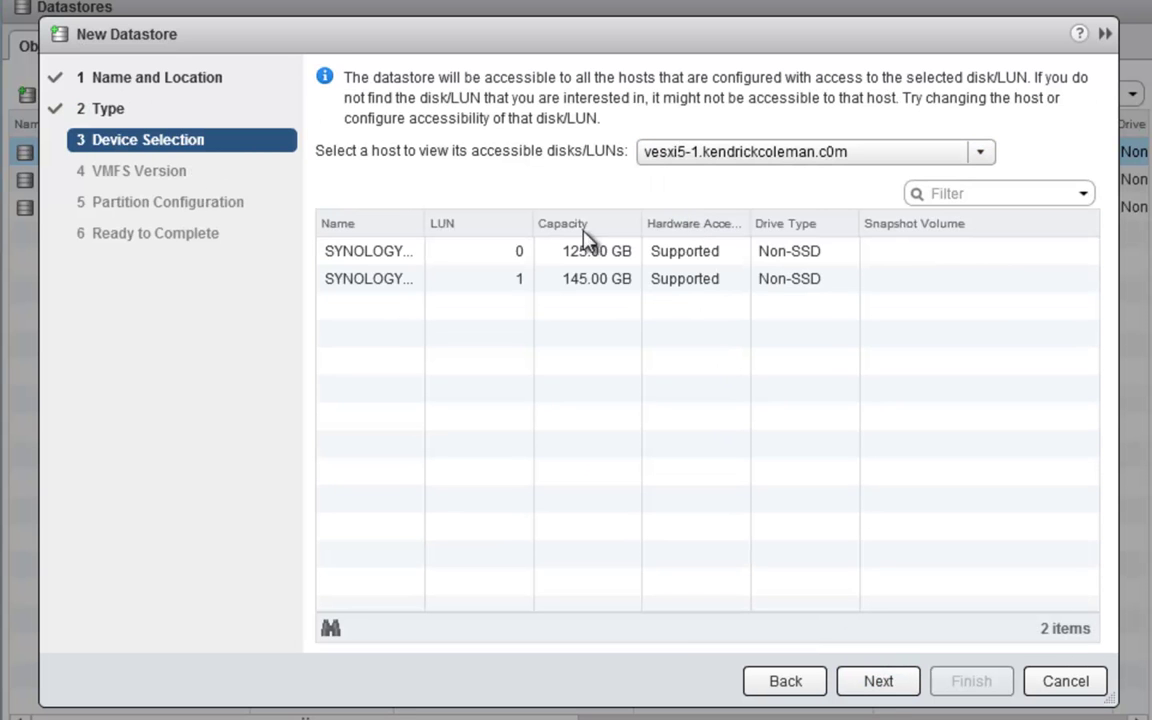
click(353, 260)
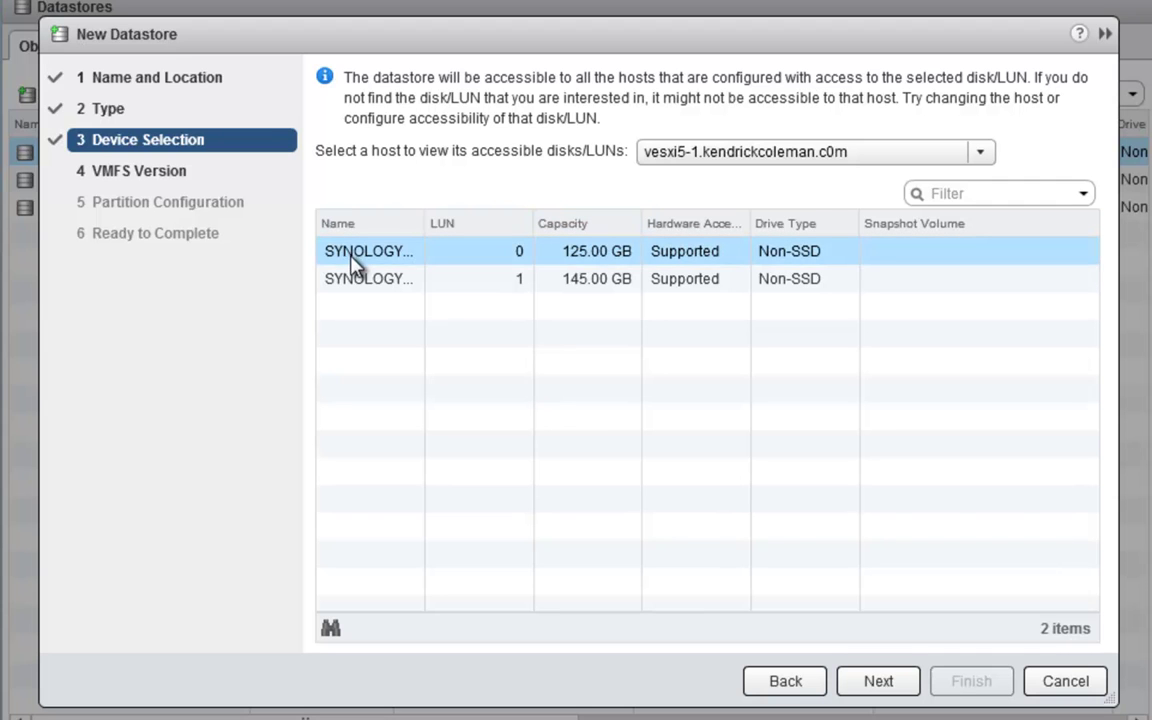
click(471, 286)
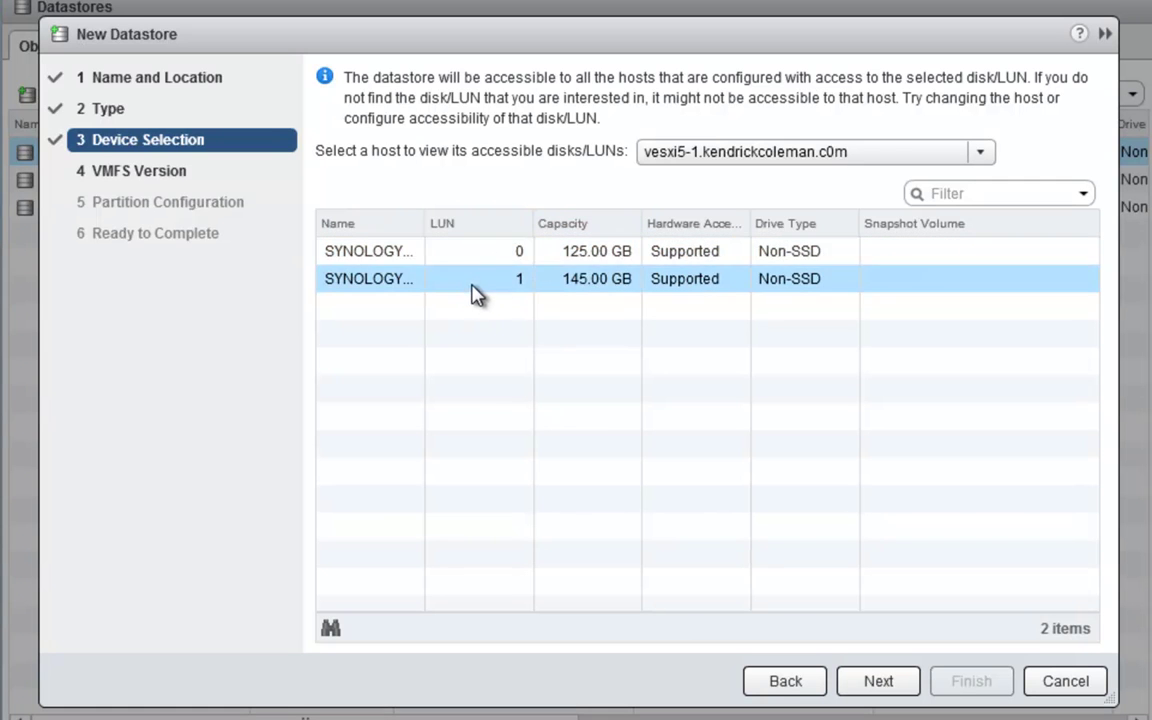
click(491, 258)
click(876, 682)
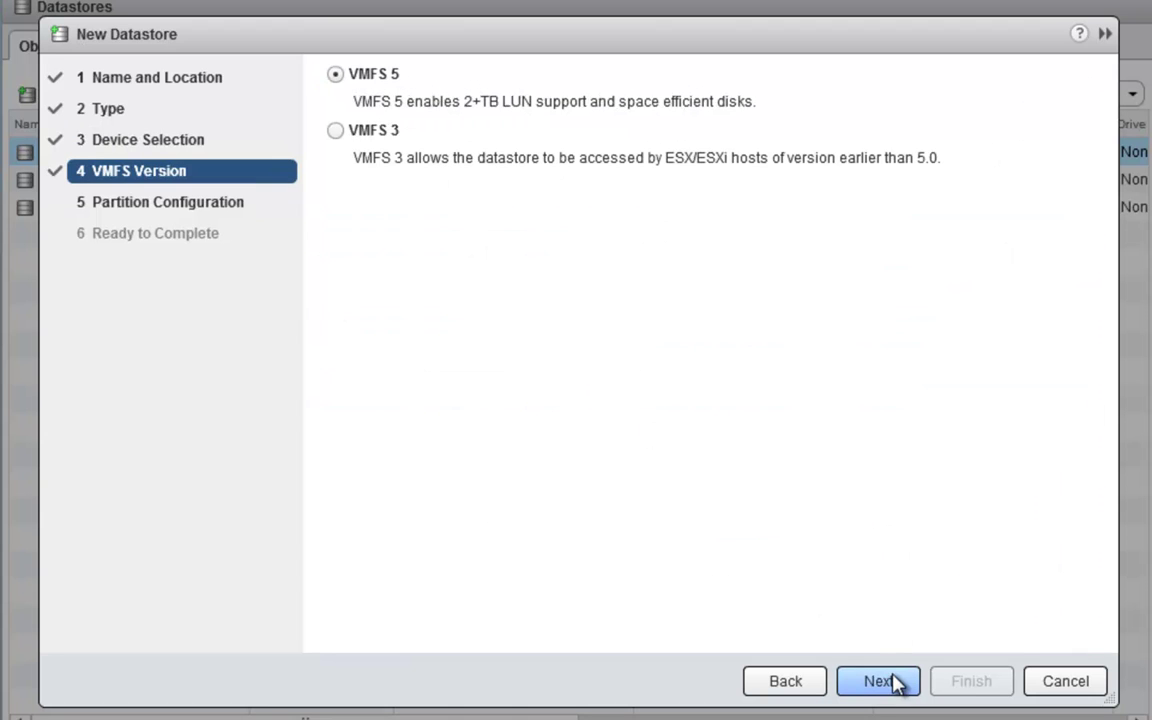
Step: Keep VMFS 5 as the file system version and set the partition configuration to Use all available partitions
click(880, 682)
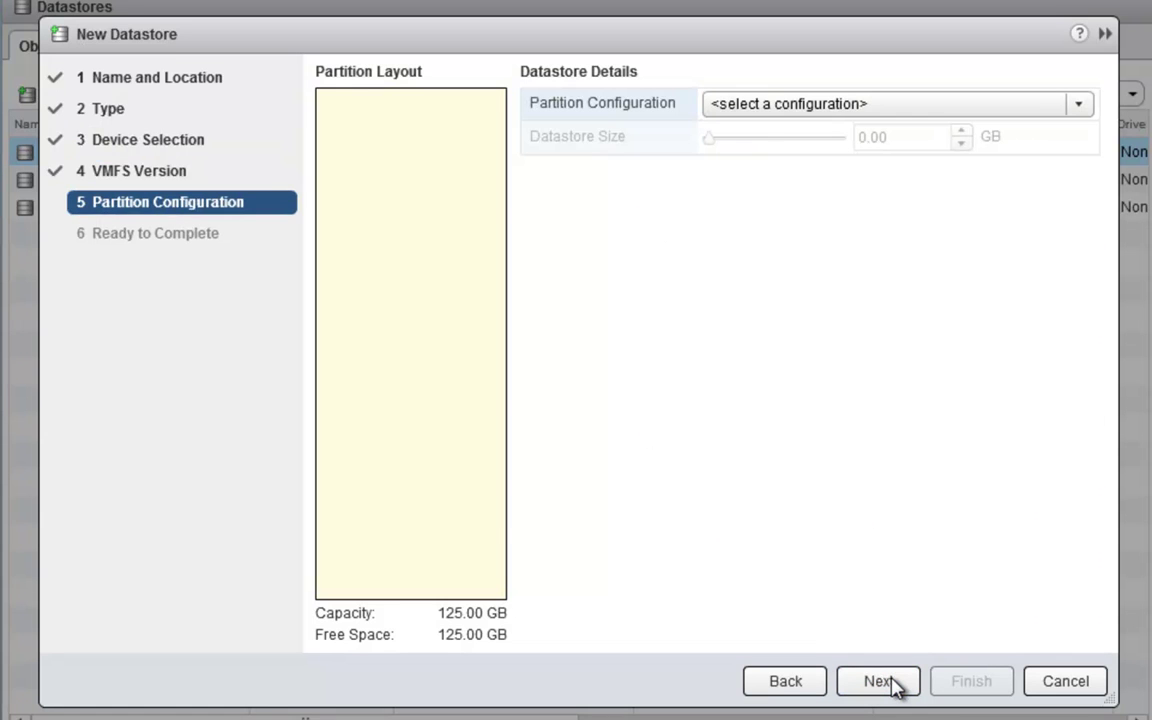
click(800, 104)
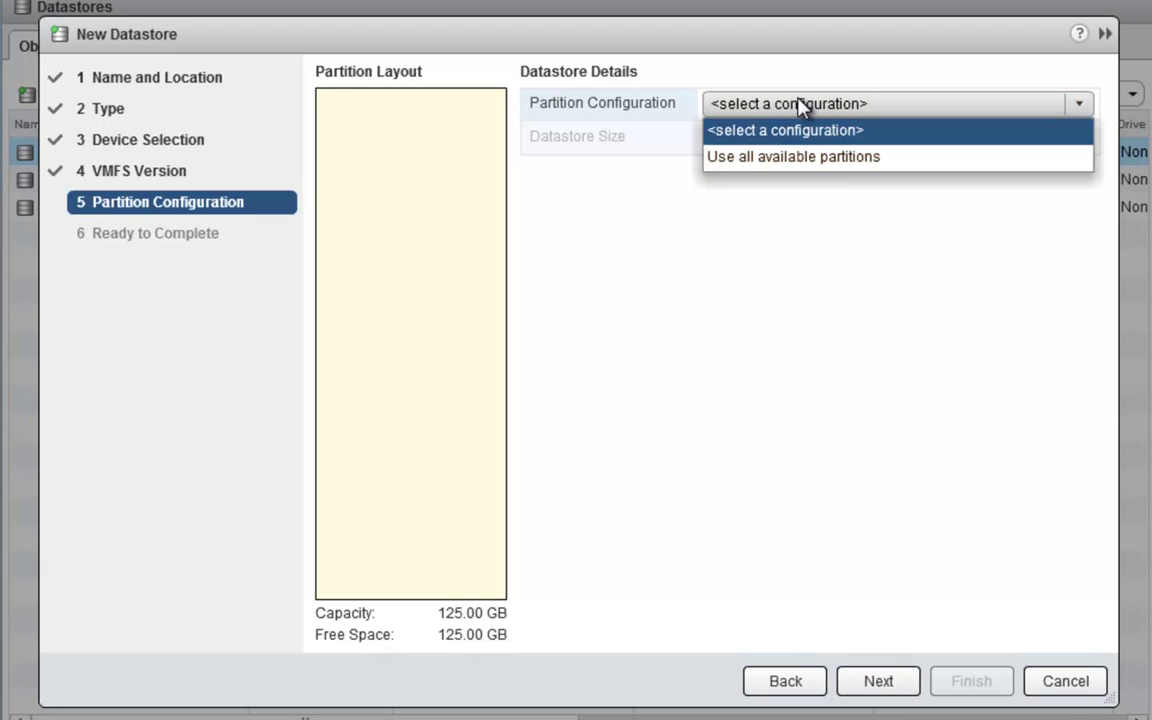
click(806, 160)
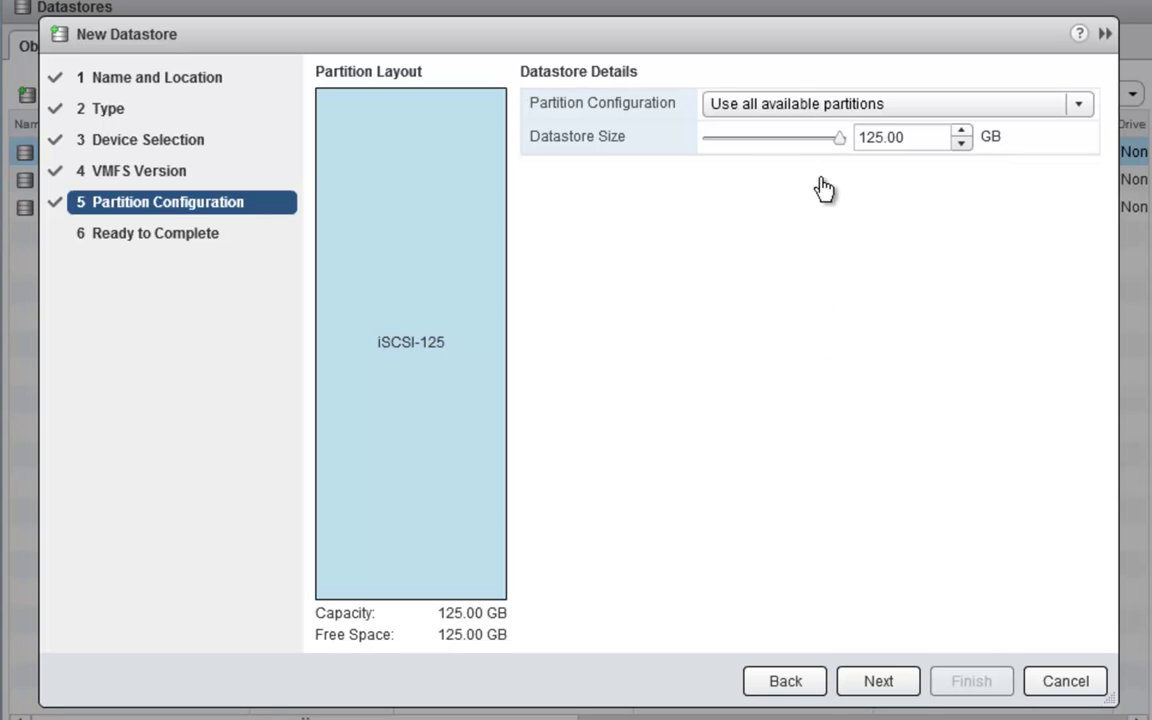
Step: Try a smaller datastore size of about 95 GB, and reselect Use all available partitions to discard it
click(840, 142)
drag(841, 141, 811, 144)
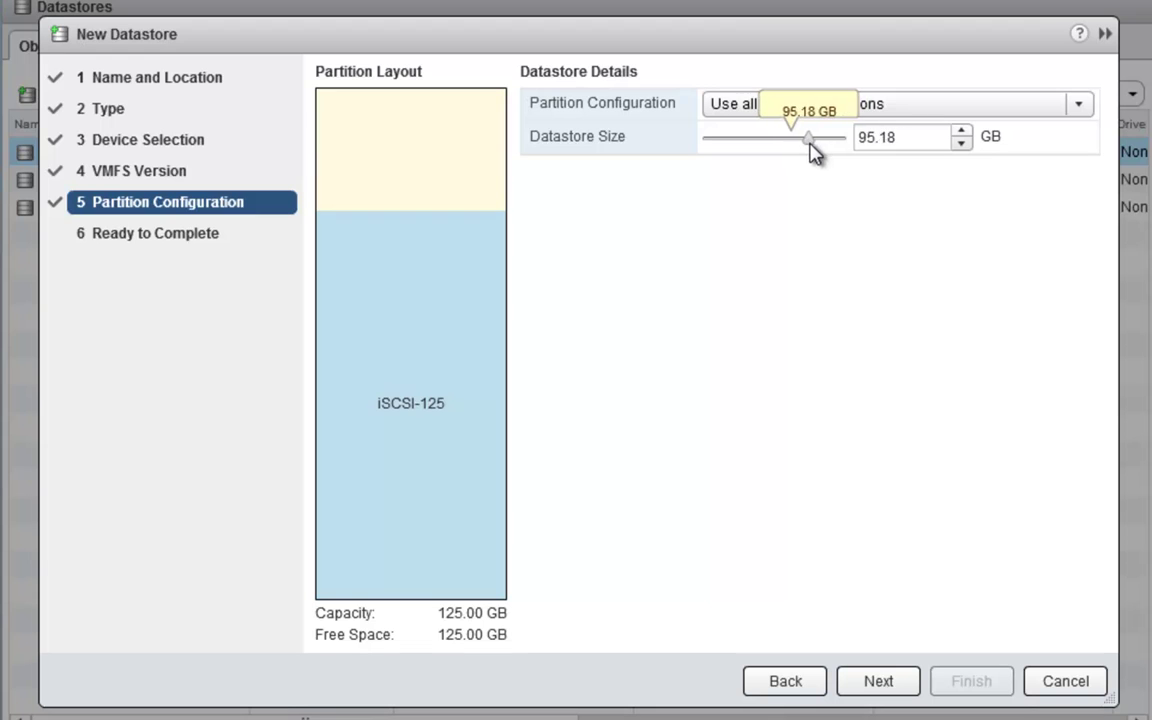
click(800, 106)
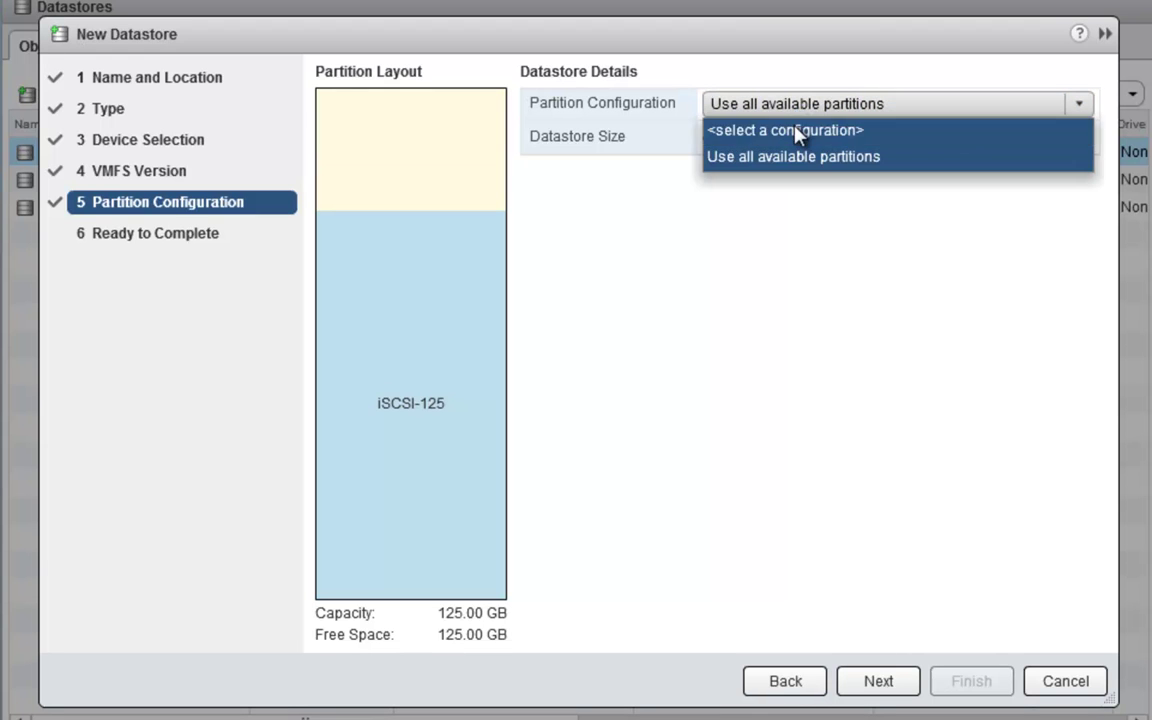
click(797, 127)
click(829, 104)
click(835, 149)
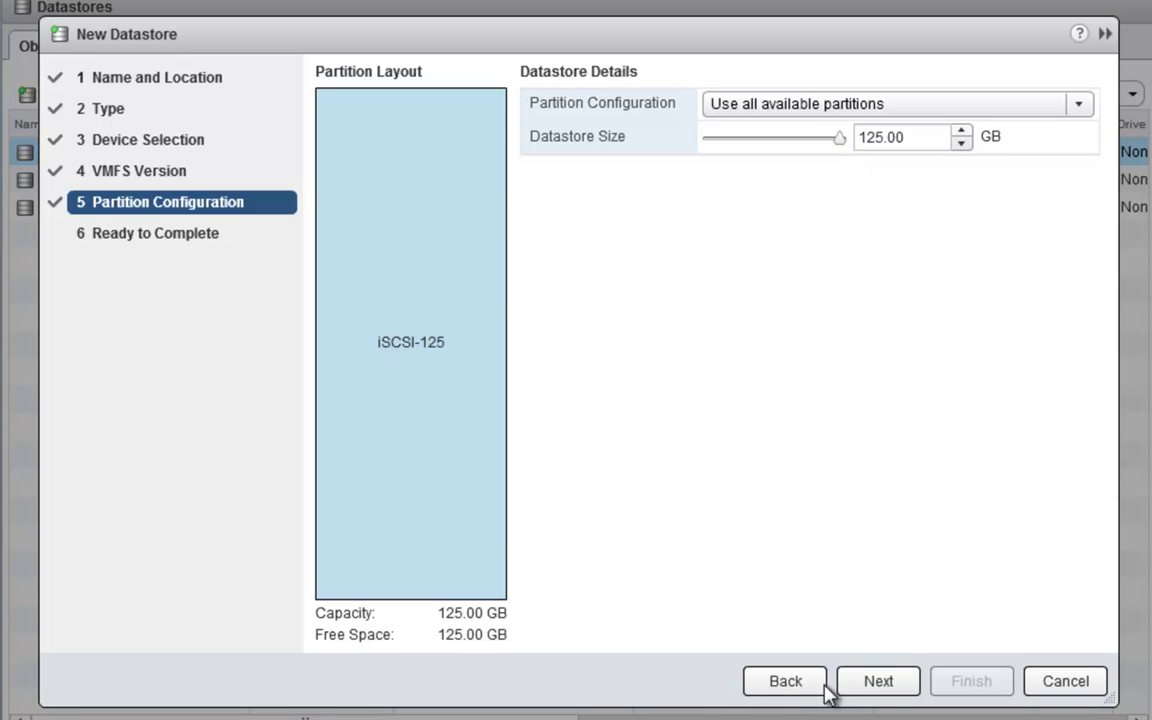
Step: Accept the 125 GB partition configuration and proceed to the datastore summary
click(874, 685)
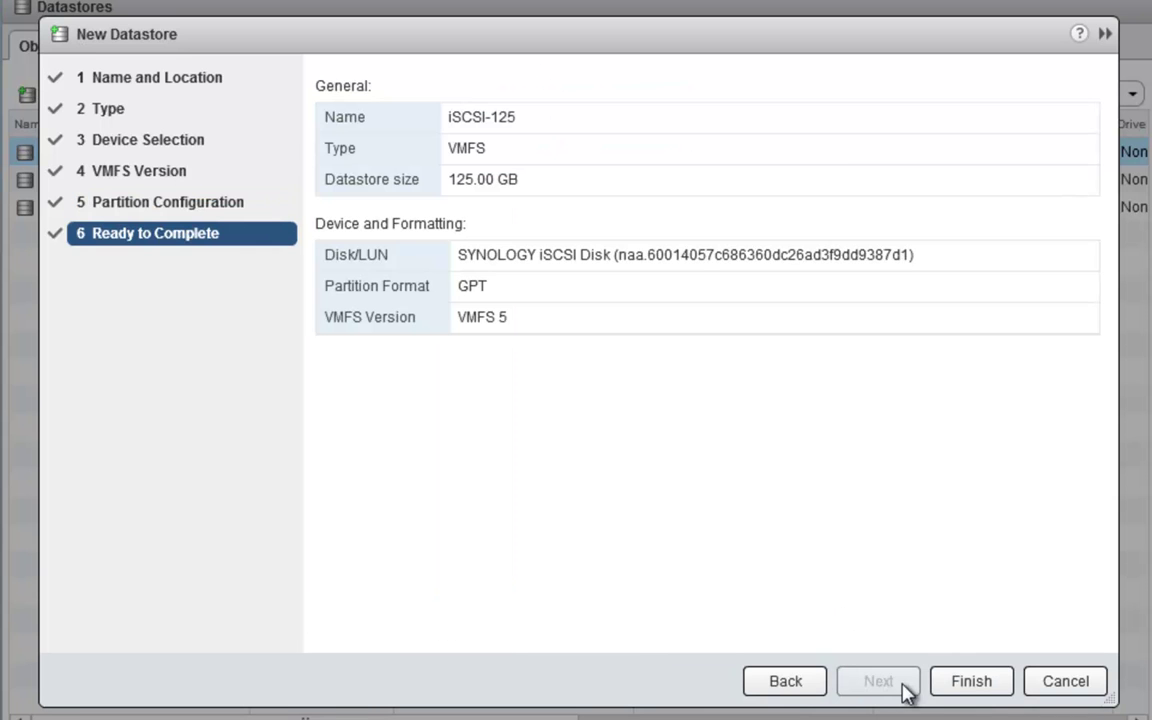
Step: Finish creating the 125 GB VMFS datastore iSCSI-125
click(968, 681)
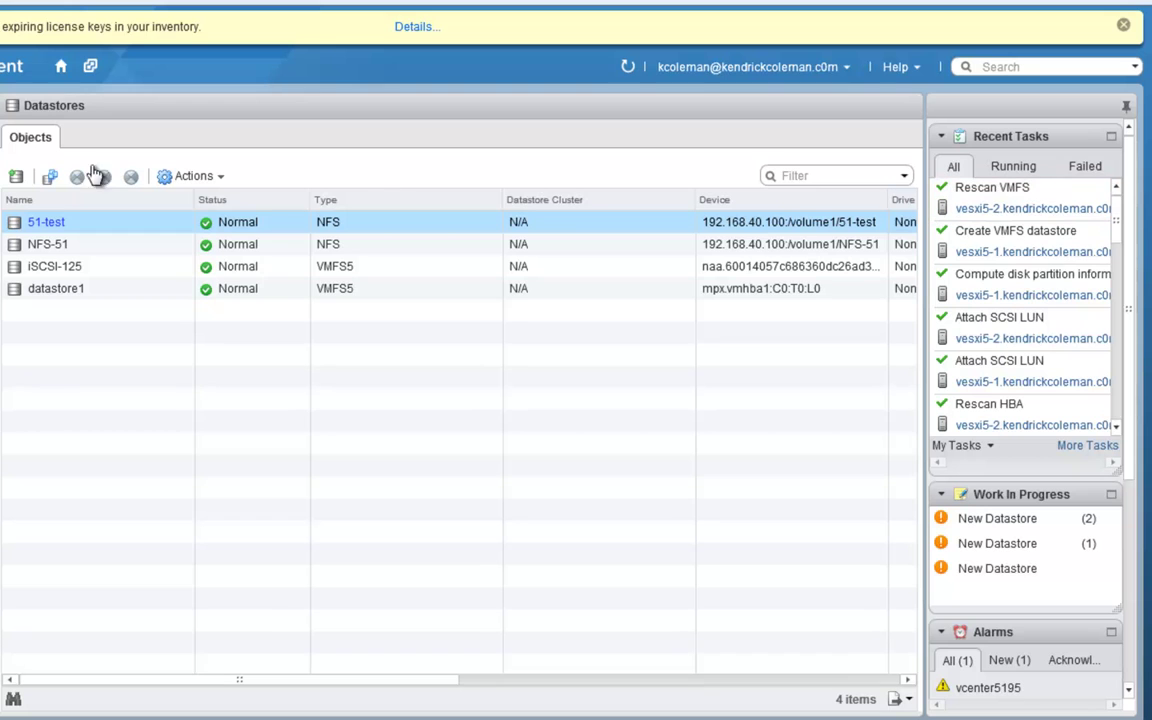
Step: Start a new datastore named iSCSI-145 and place it in cluster 51 under the Louisville datacenter
click(15, 177)
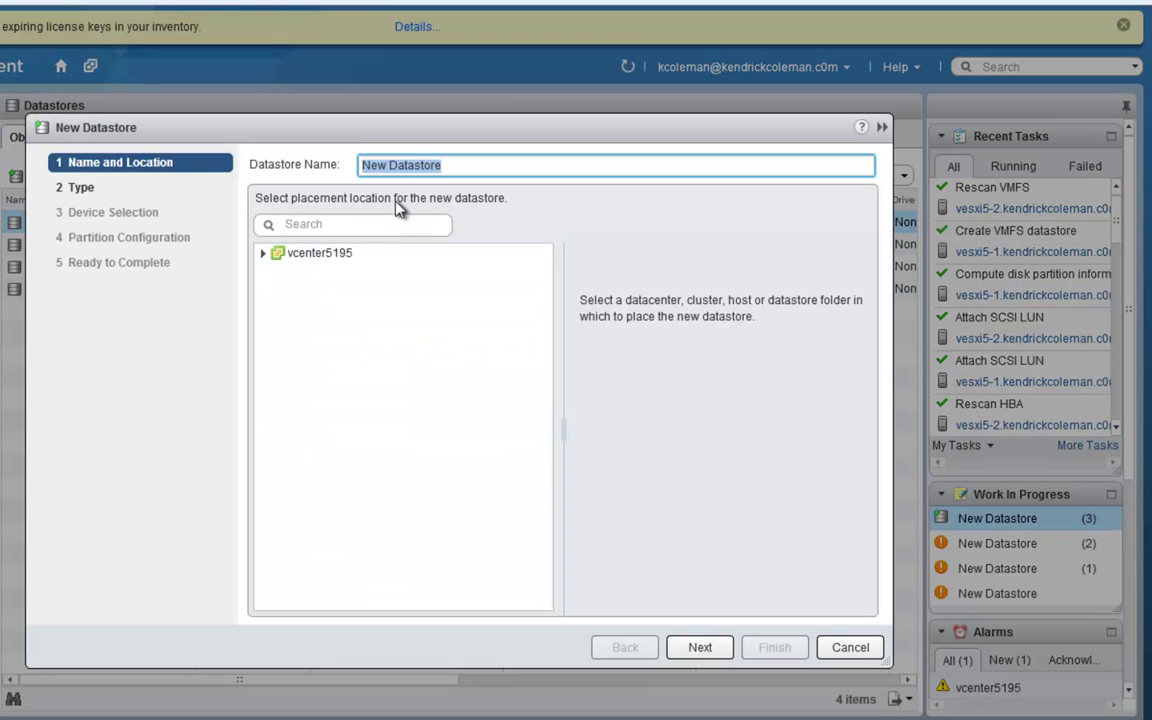
text(iSCSI-145)
click(263, 255)
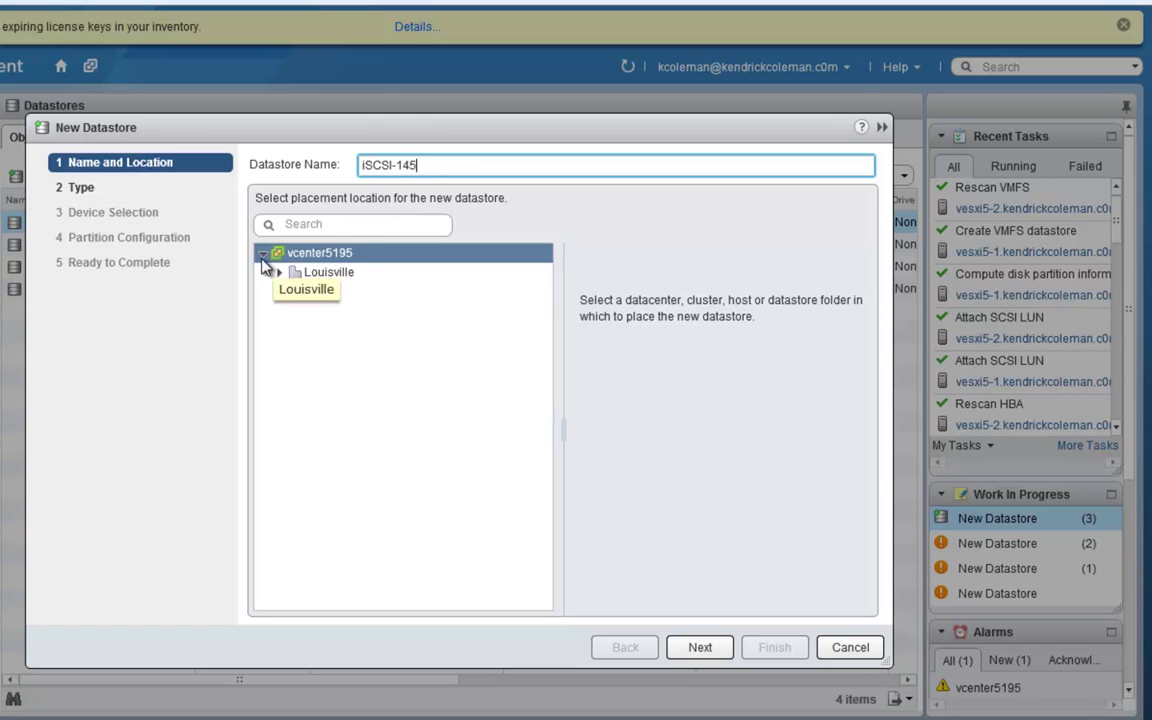
click(280, 272)
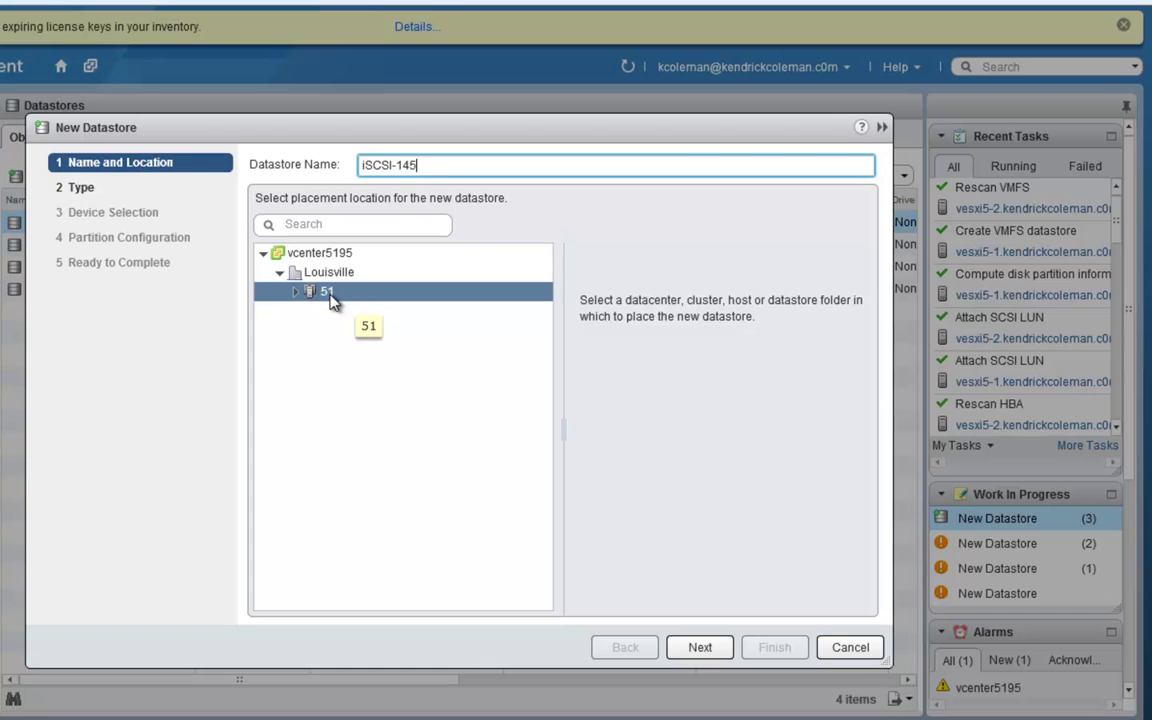
click(718, 648)
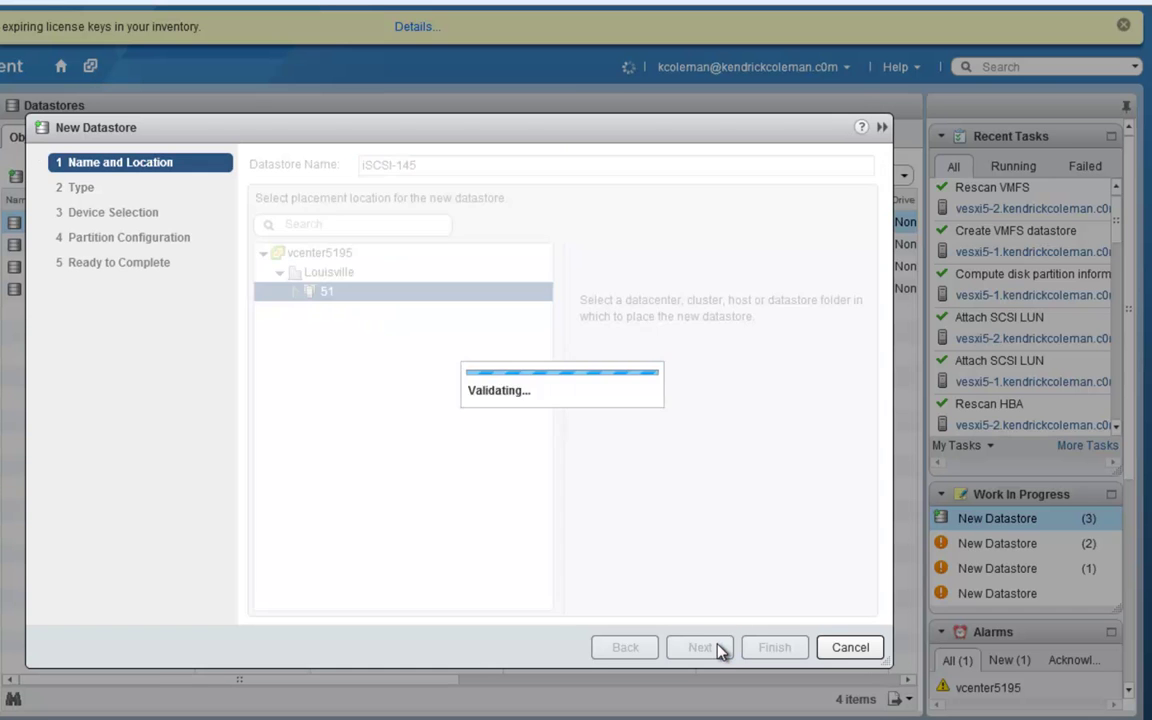
Step: Keep the VMFS type and select the 145 GB Synology iSCSI disk as seen from host vesxi5-1
click(699, 648)
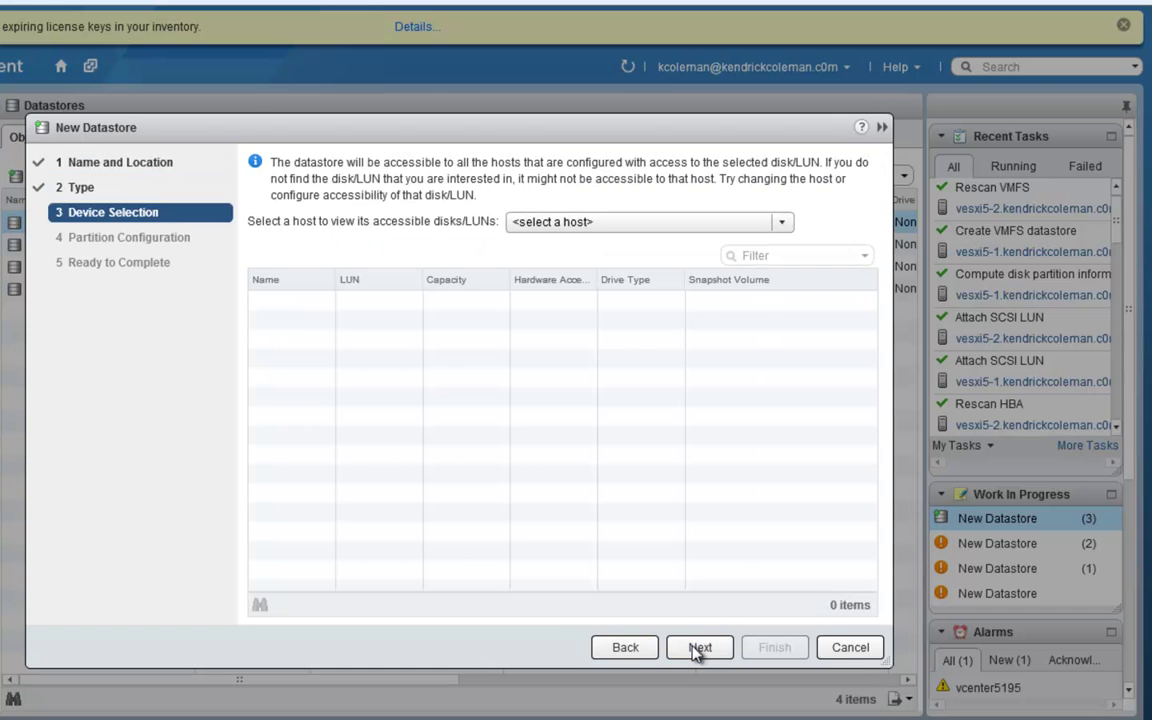
click(548, 228)
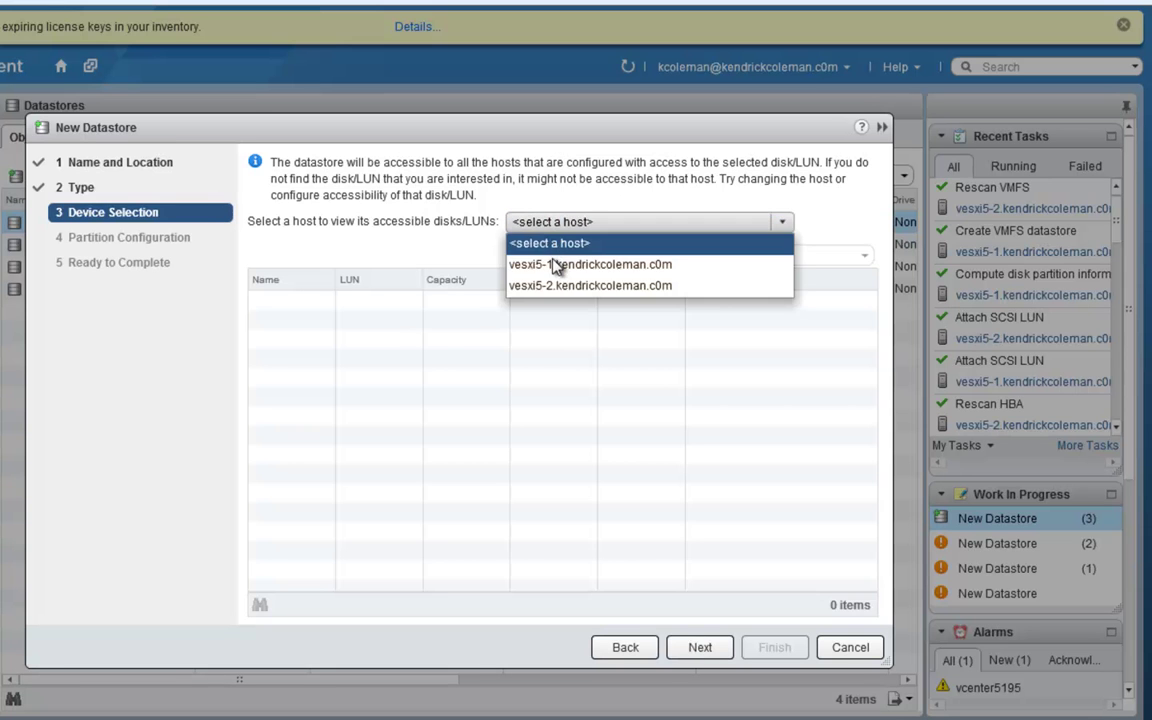
click(555, 262)
click(283, 305)
click(690, 646)
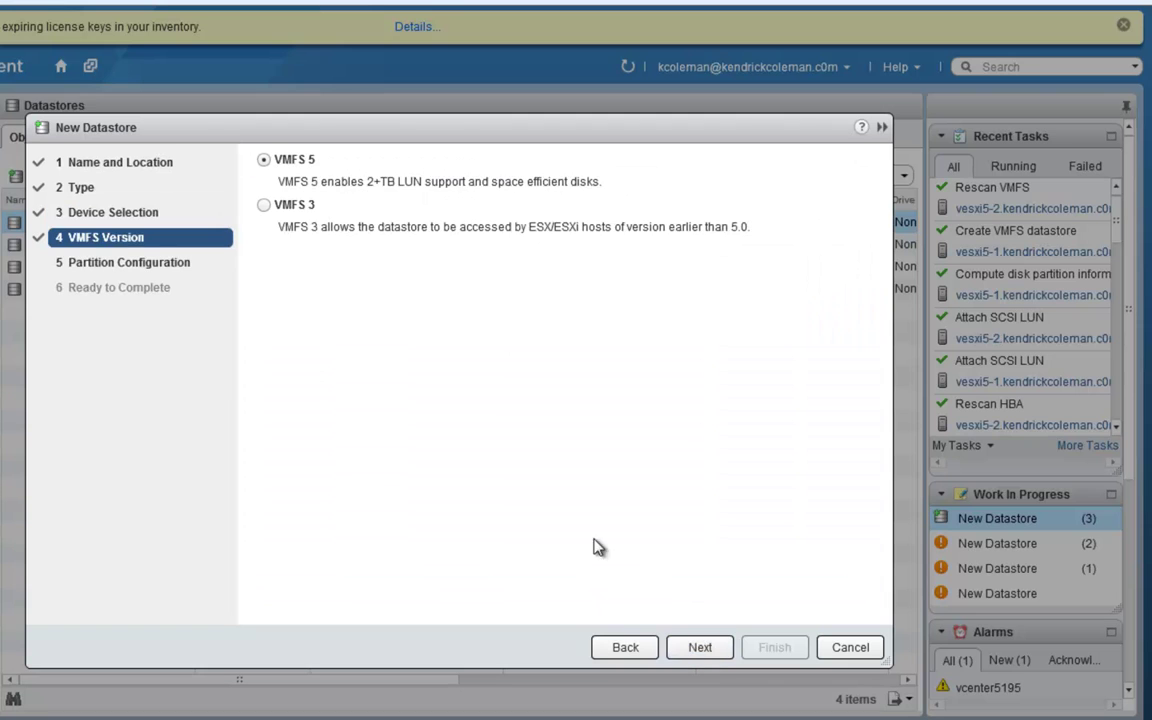
Step: Keep VMFS 5 for iSCSI-145 and set its partition configuration to Use all available partitions
click(687, 656)
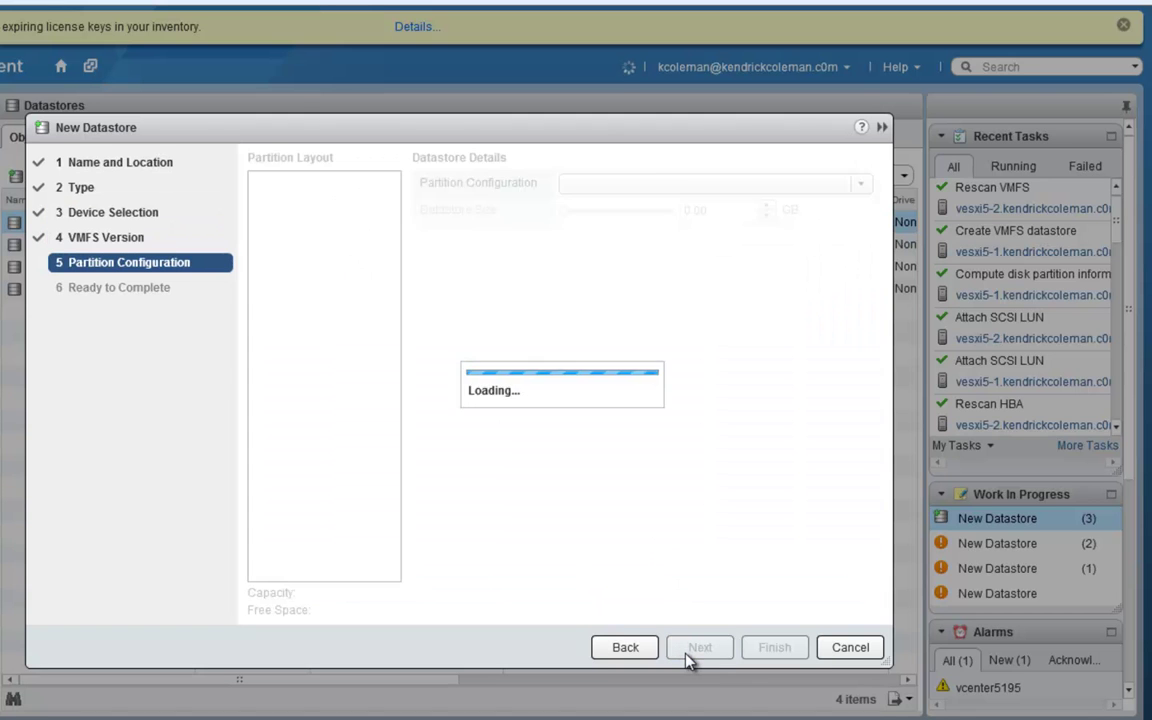
click(579, 186)
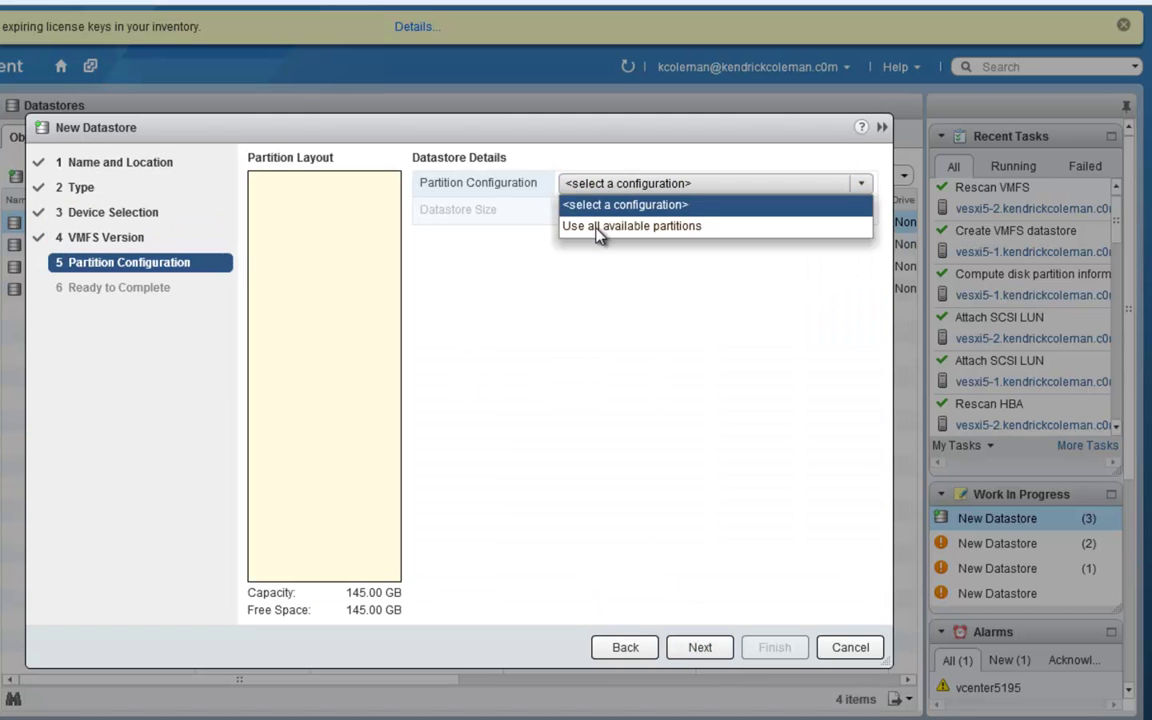
click(598, 230)
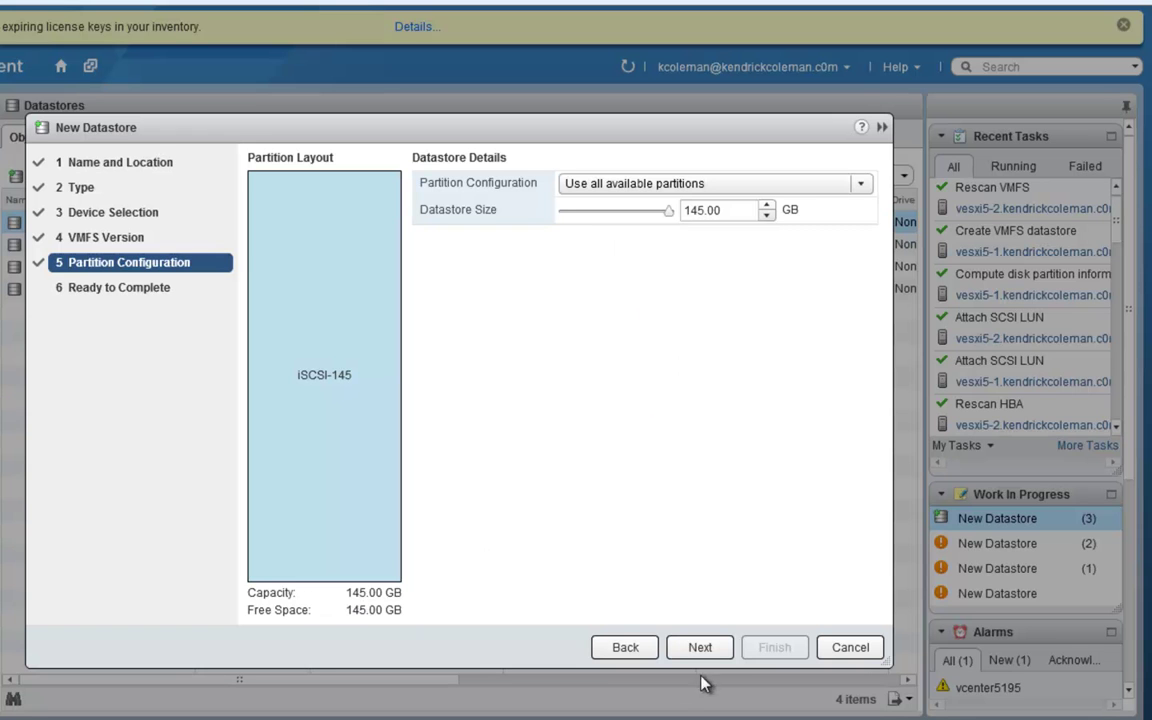
Step: Accept the 145 GB partition configuration, review the summary, and finish creating the iSCSI-145 datastore
click(722, 649)
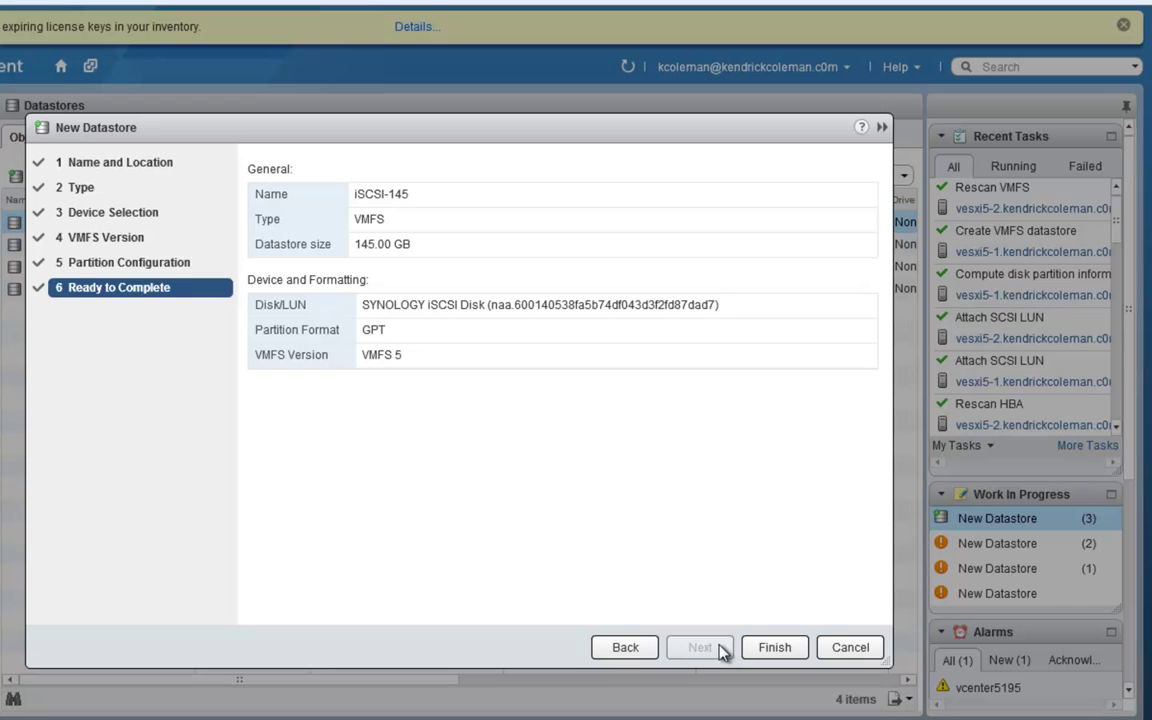
click(638, 648)
click(698, 649)
click(775, 648)
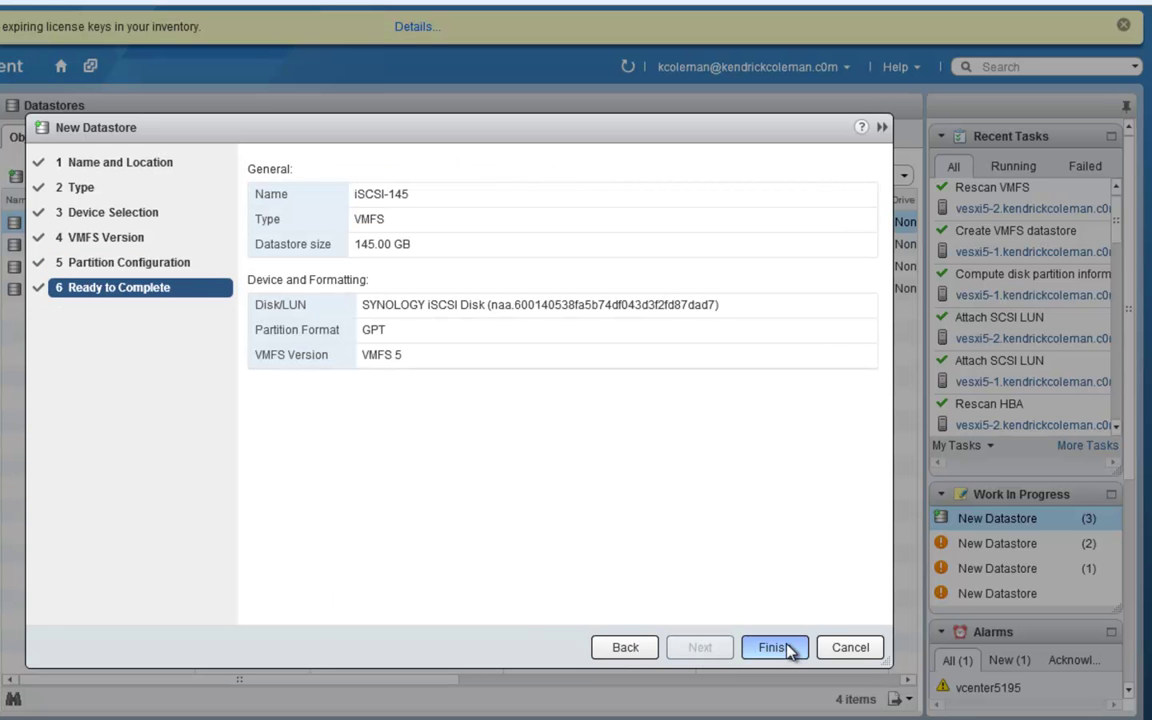